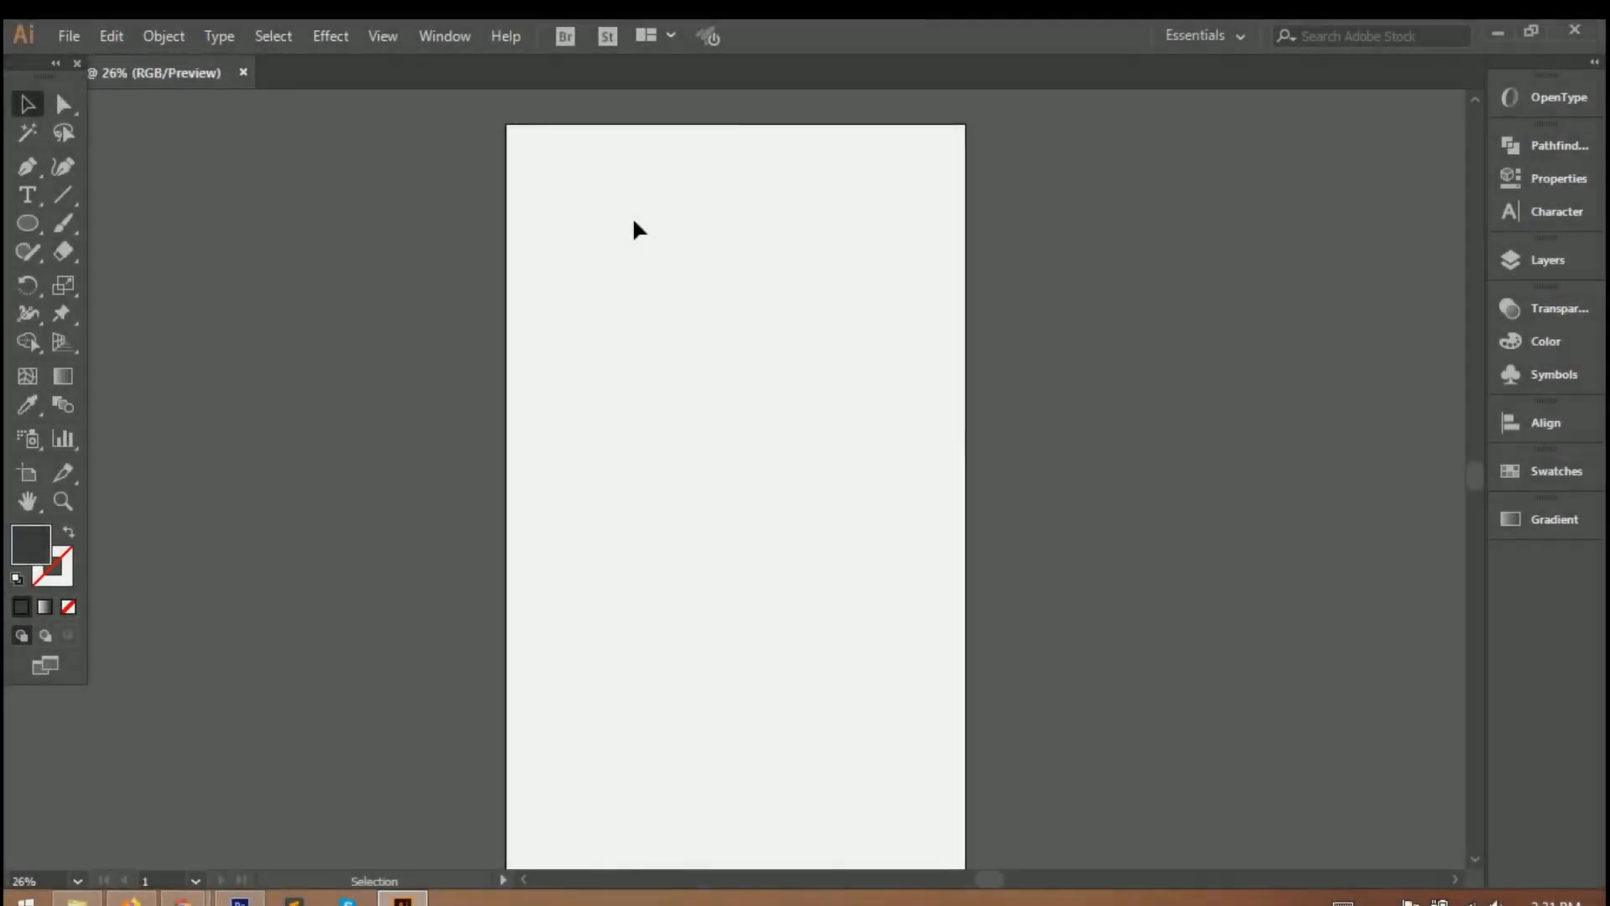
Draw a large dark grey ellipse across the artboard's upper edge, wider than the artboard, and shift it upward
{"action": "left_click", "coordinate": [25, 223]}
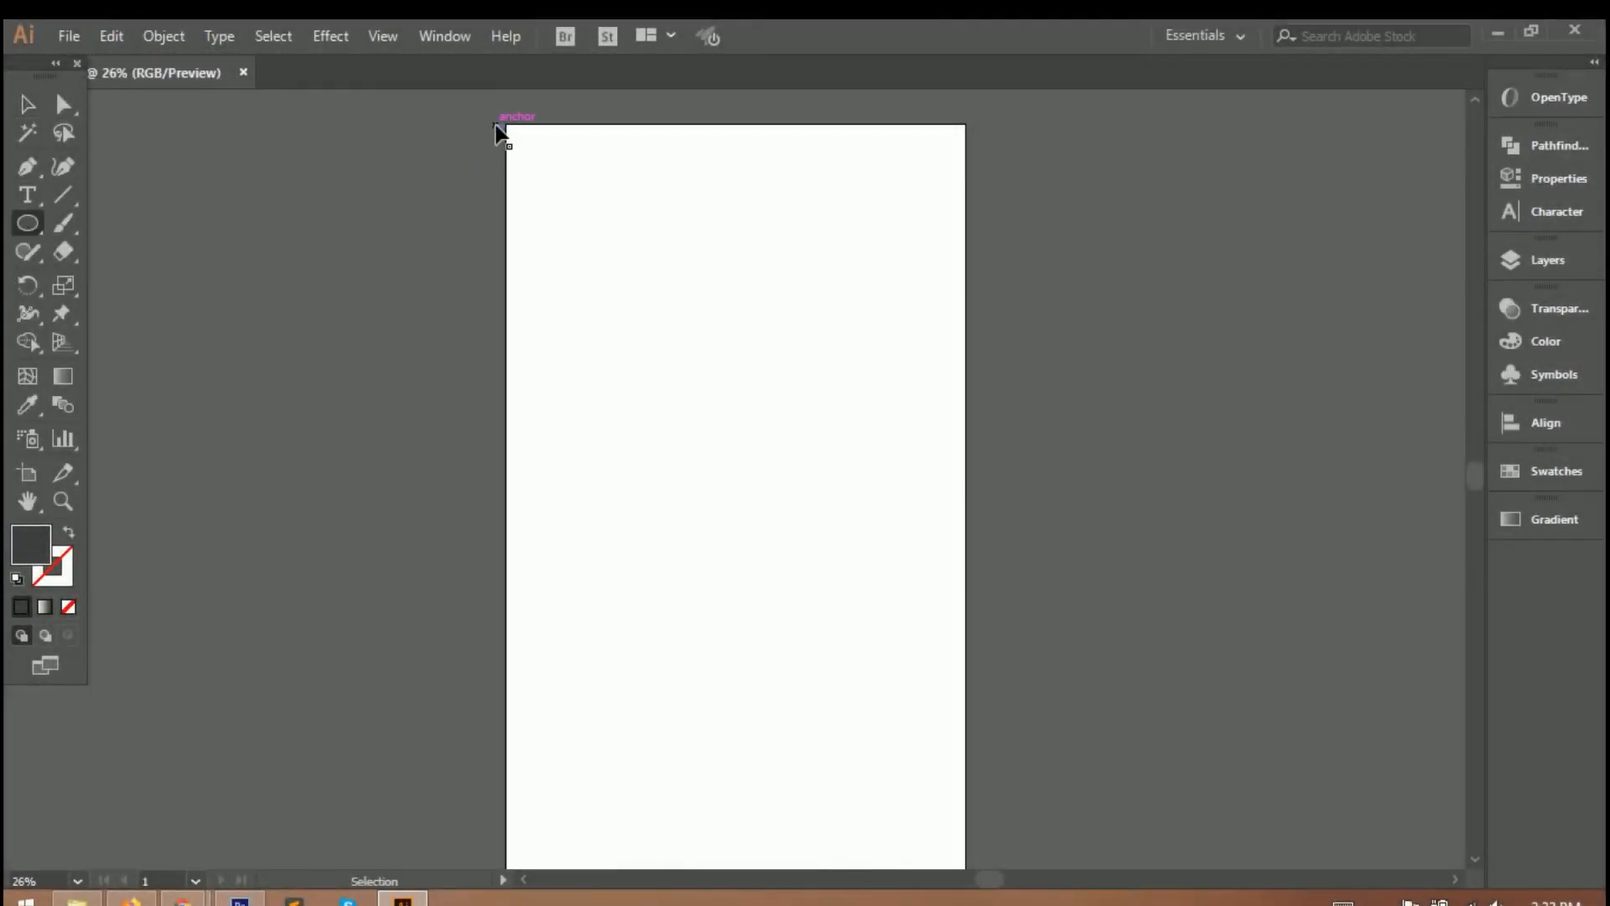
{"action": "key", "text": "ctrl+0"}
{"action": "scroll", "coordinate": [612, 172], "scroll_direction": "up", "scroll_amount": 2}
{"action": "left_click_drag", "start_coordinate": [486, 168], "coordinate": [1015, 532]}
{"action": "left_click_drag", "start_coordinate": [741, 346], "coordinate": [738, 267]}
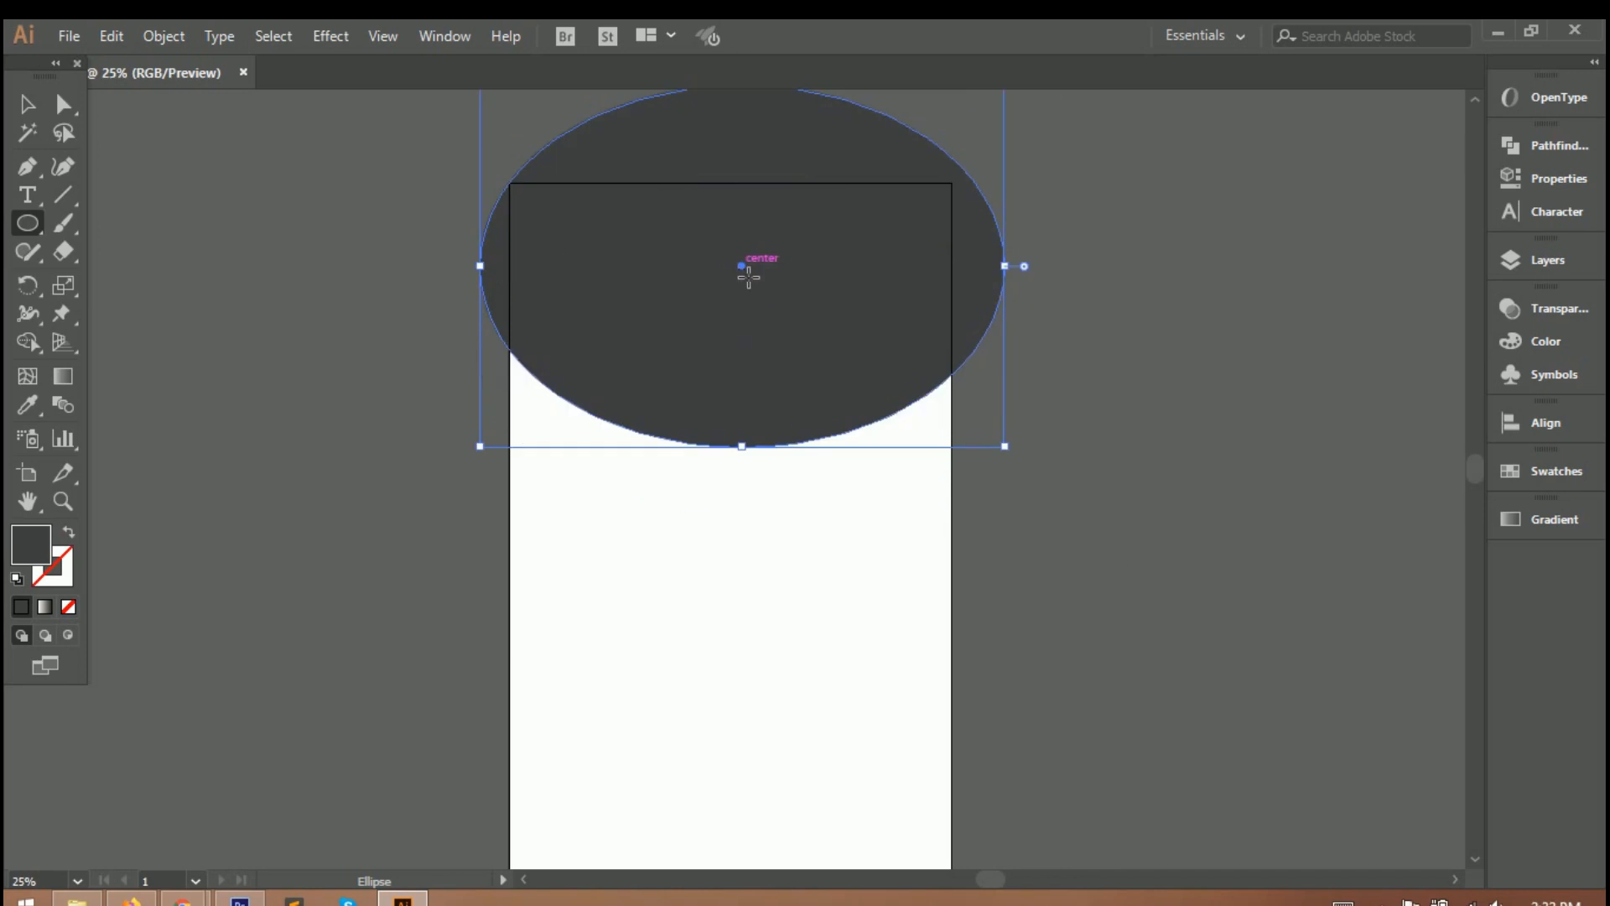
Flatten the dark ellipse and centre it horizontally over the artboard's upper edge
{"action": "left_click_drag", "start_coordinate": [755, 462], "coordinate": [755, 396]}
{"action": "left_click_drag", "start_coordinate": [740, 262], "coordinate": [732, 243]}
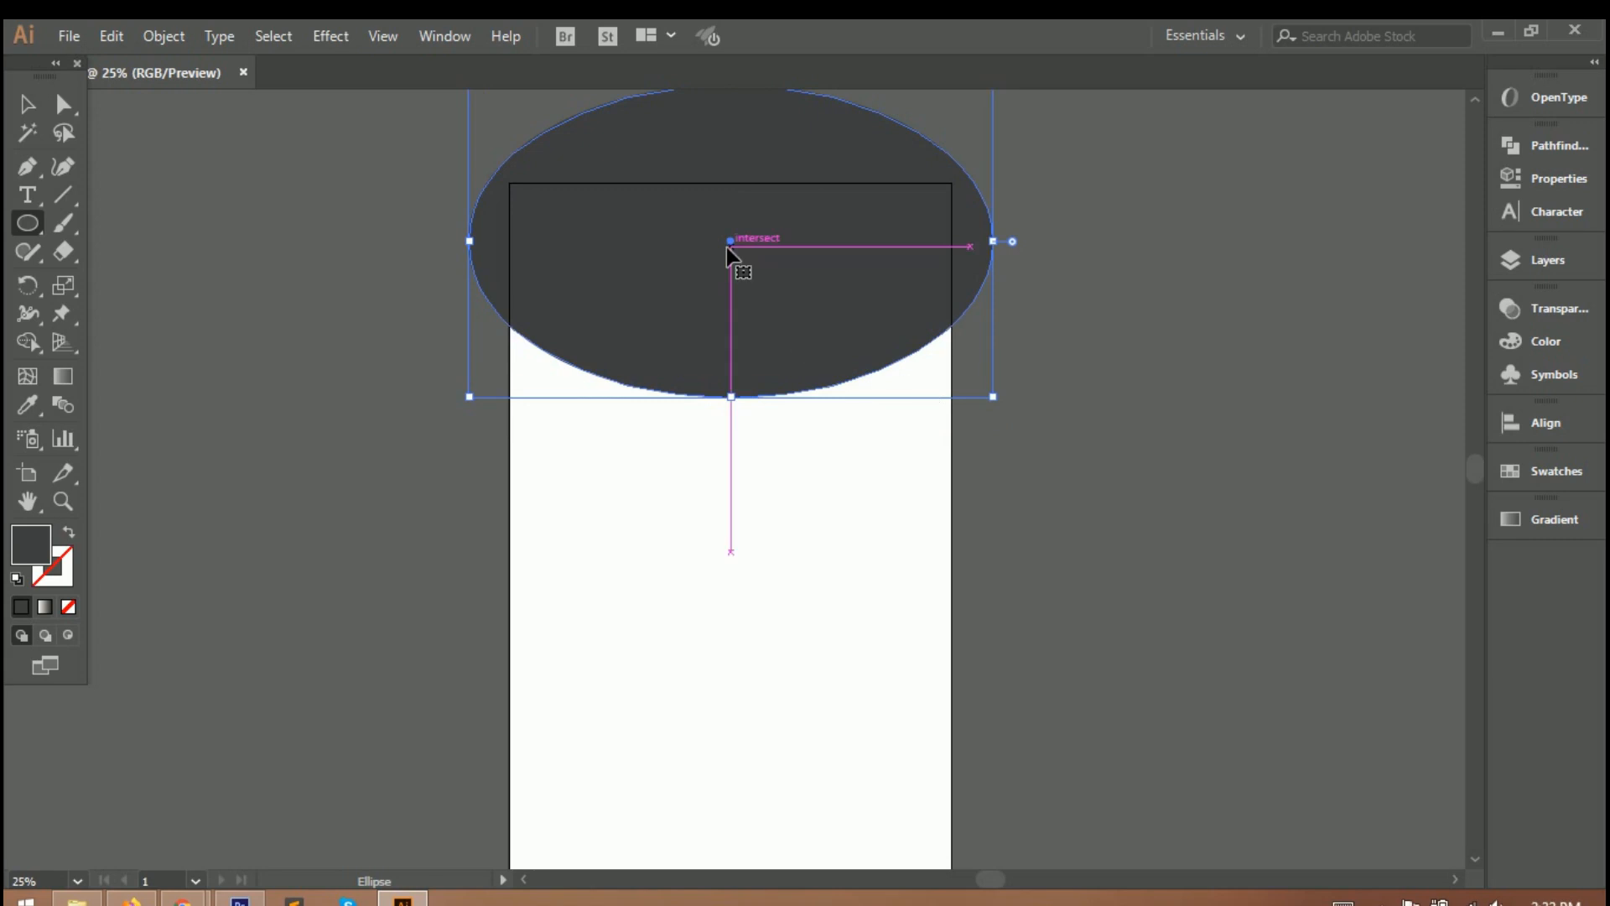
{"action": "left_click_drag", "start_coordinate": [739, 408], "coordinate": [737, 397]}
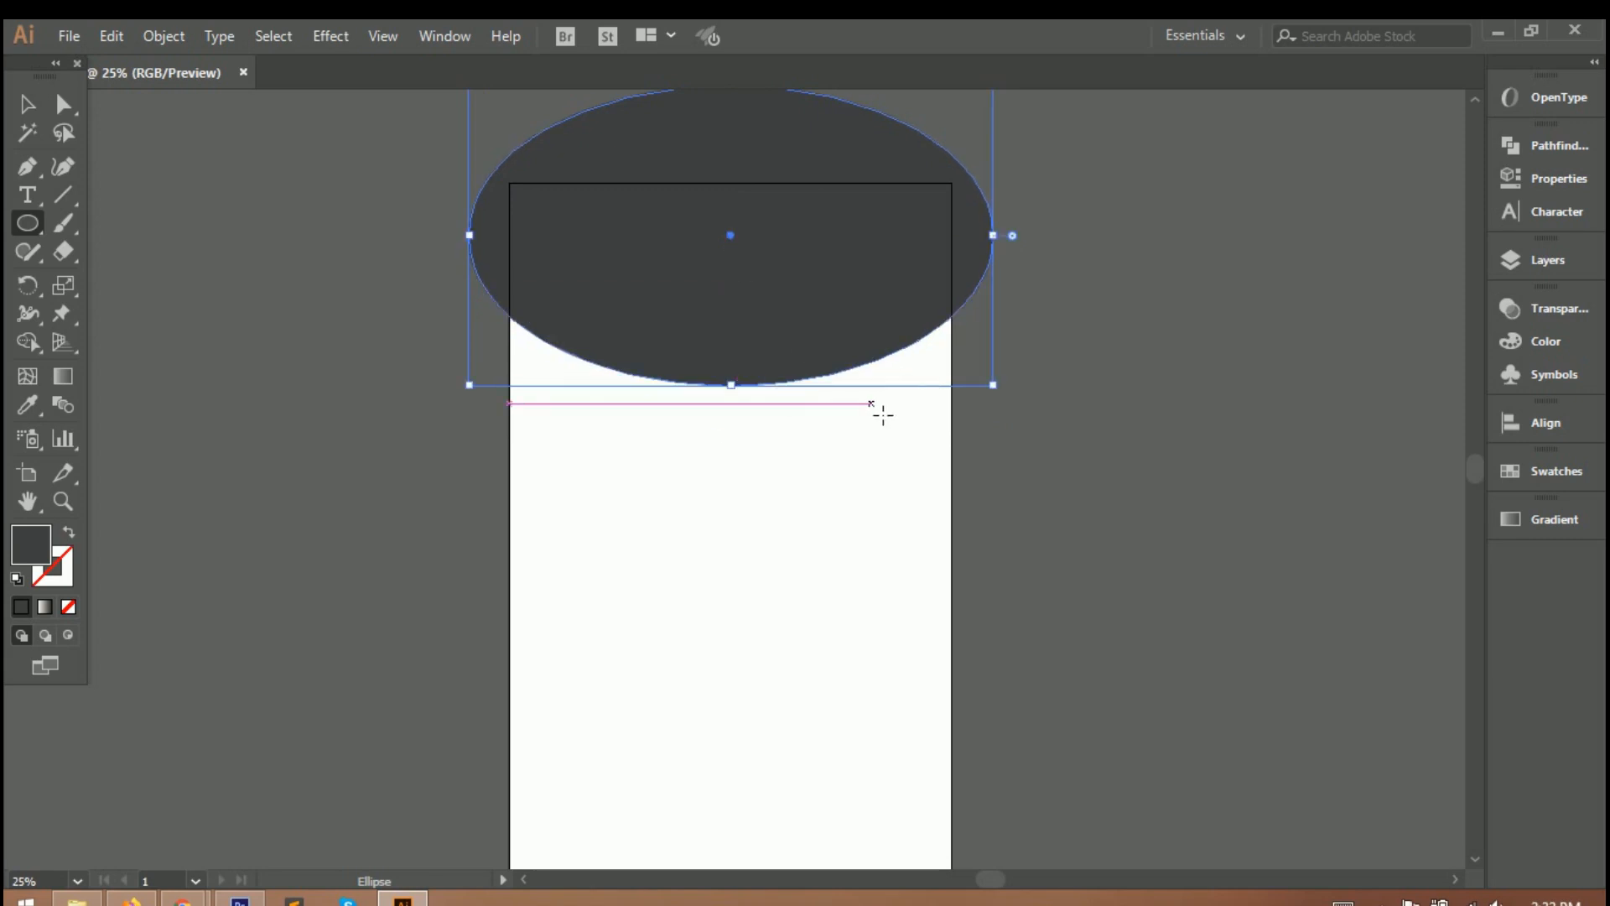
{"action": "left_click_drag", "start_coordinate": [730, 237], "coordinate": [731, 246]}
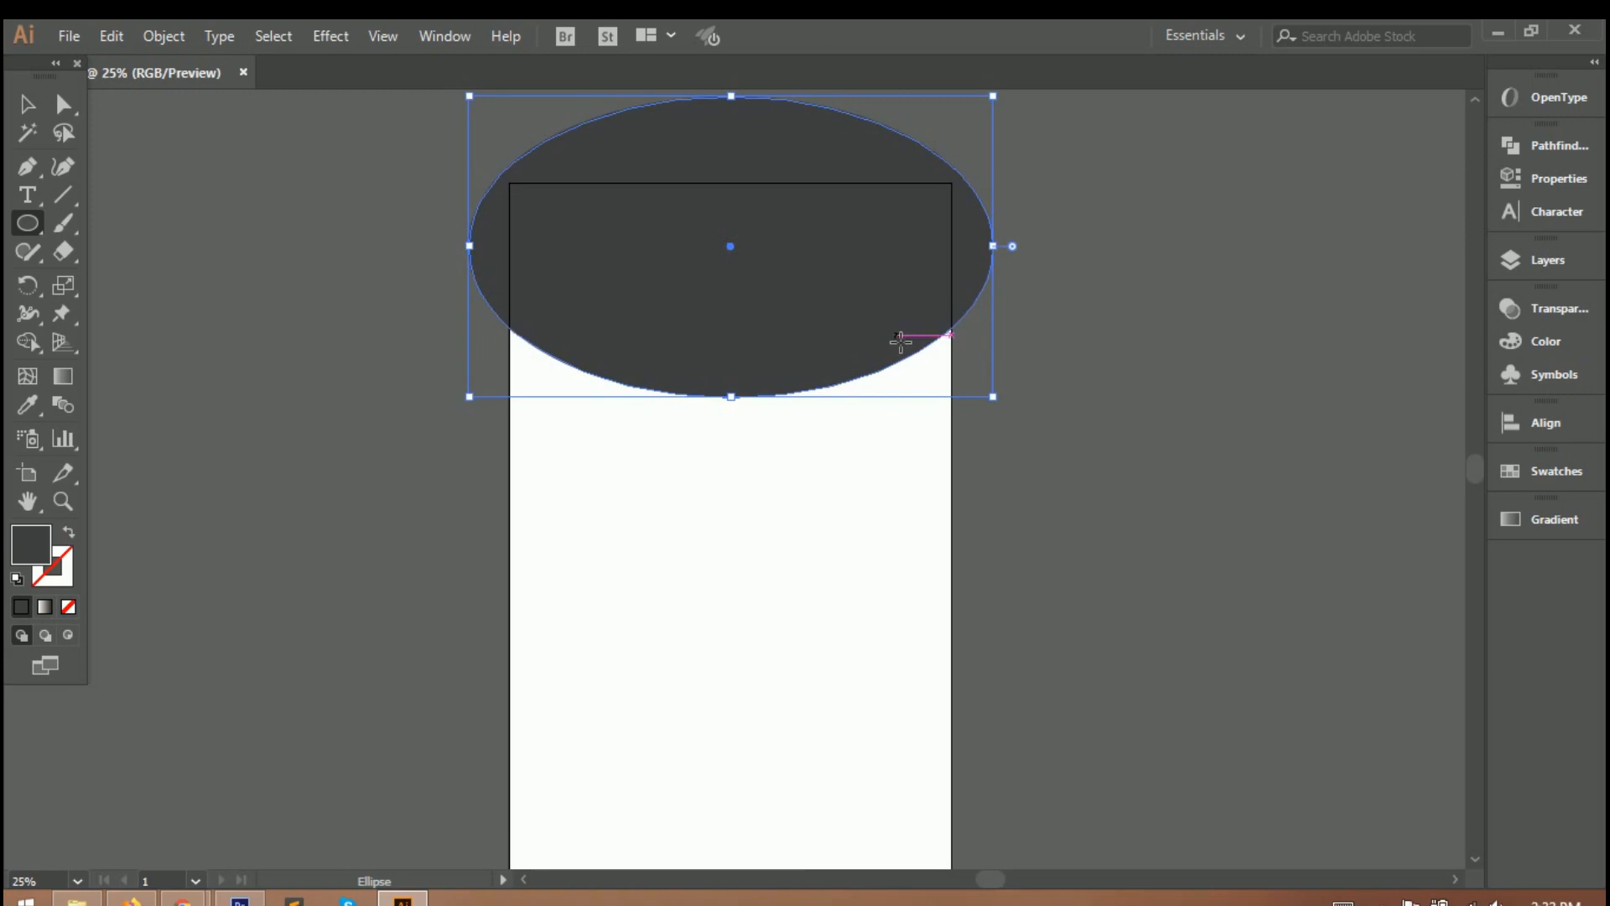
{"action": "scroll", "coordinate": [900, 342], "scroll_direction": "up", "scroll_amount": 1}
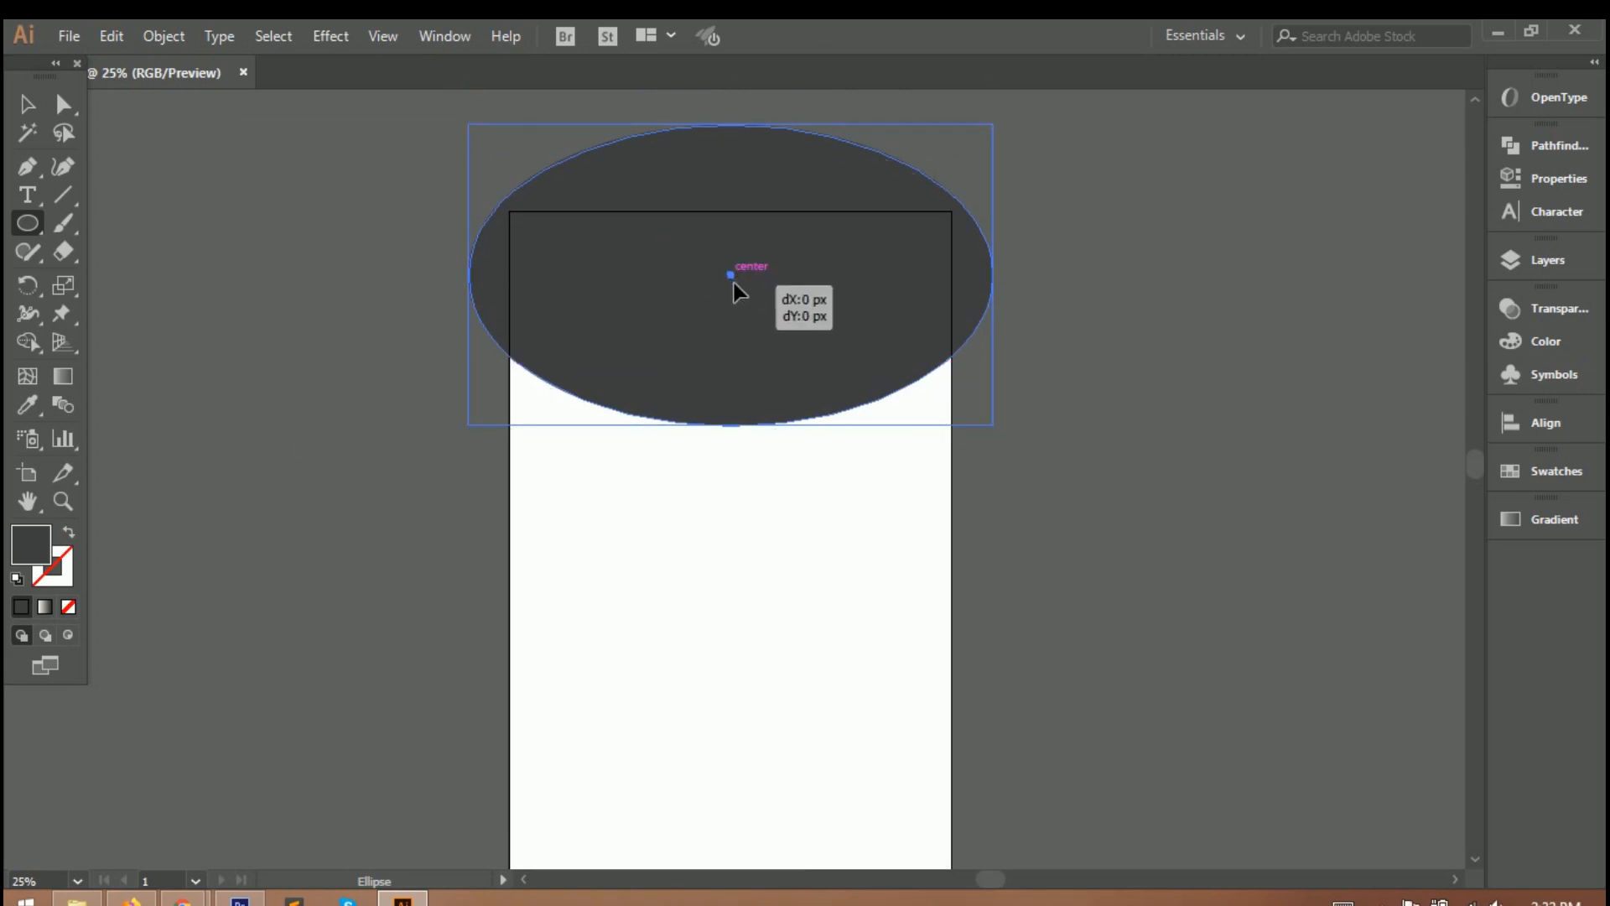
Duplicate the ellipse slightly lower and fill the copy with a lighter grey
{"action": "left_click_drag", "start_coordinate": [732, 280], "coordinate": [734, 292]}
{"action": "double_click", "coordinate": [25, 545]}
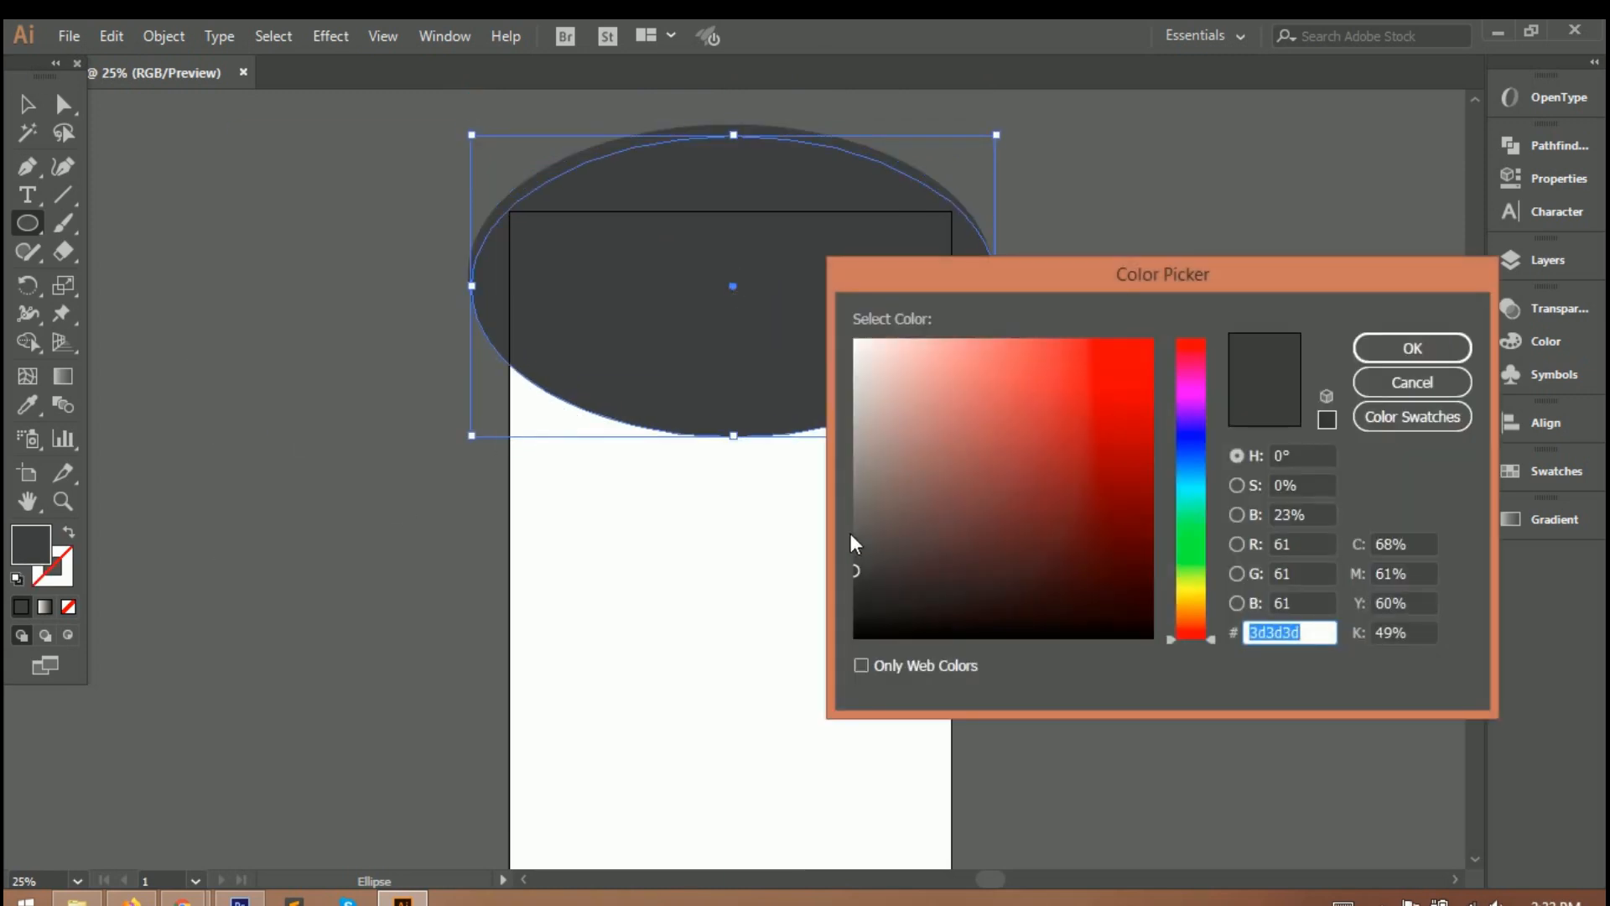
{"action": "mouse_move", "coordinate": [856, 570]}
{"action": "left_mouse_down"}
{"action": "mouse_move", "coordinate": [855, 526]}
{"action": "mouse_move", "coordinate": [855, 546]}
{"action": "left_mouse_up"}
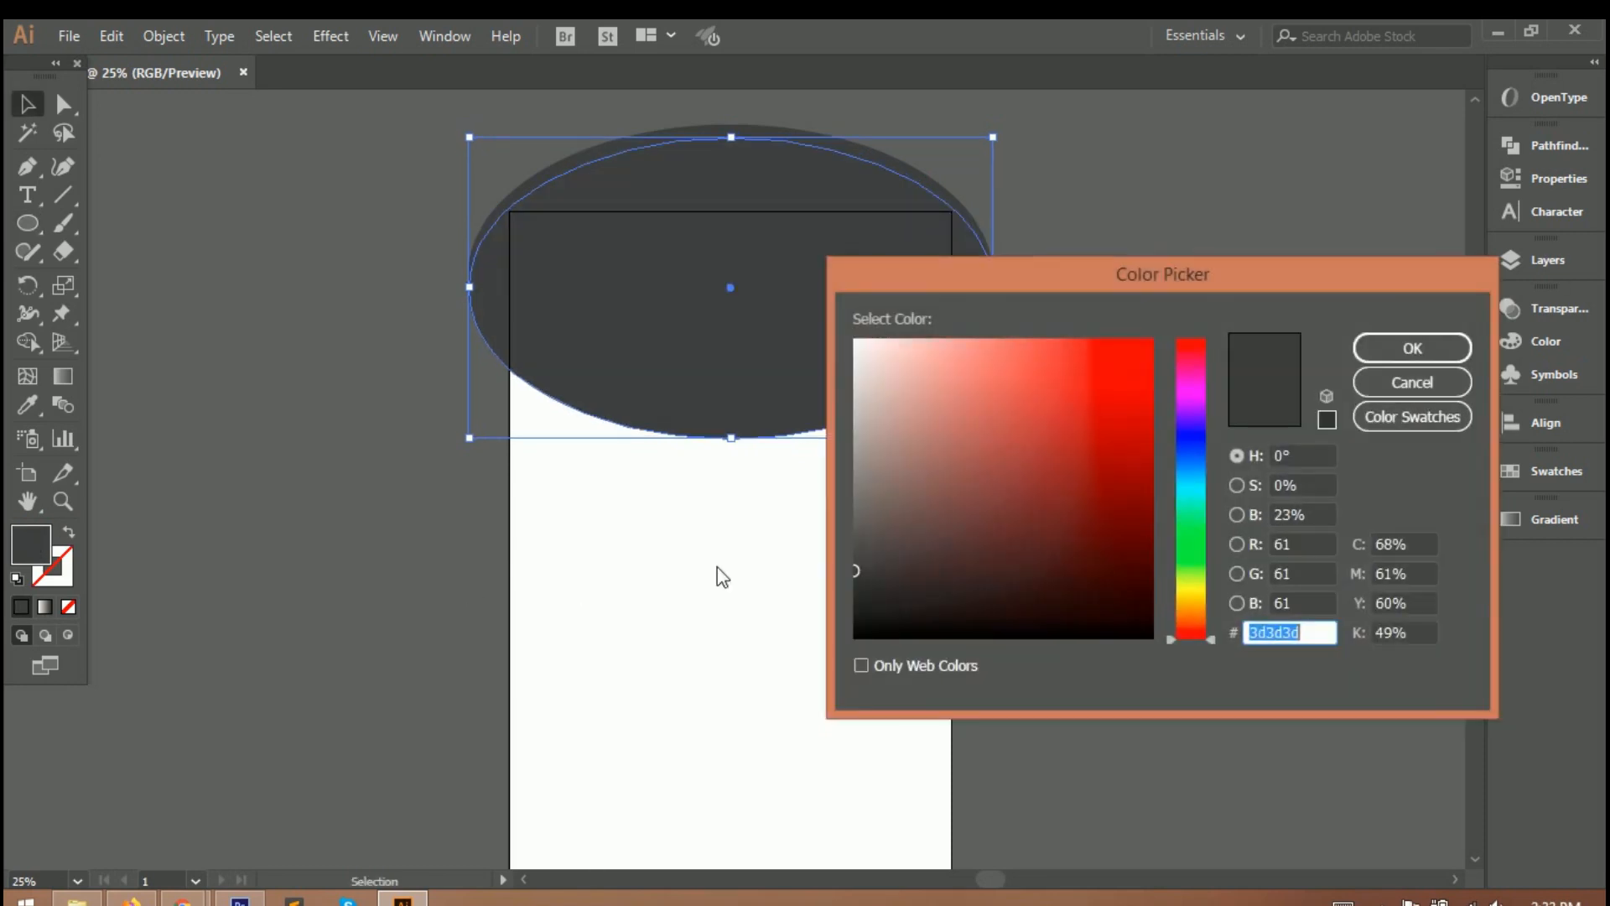
{"action": "left_click", "coordinate": [857, 545]}
{"action": "left_click", "coordinate": [857, 541]}
{"action": "left_click", "coordinate": [1412, 347]}
Place the lighter ellipse behind the dark one, rotate it counterclockwise and offset it to the left
{"action": "key", "text": "F7"}
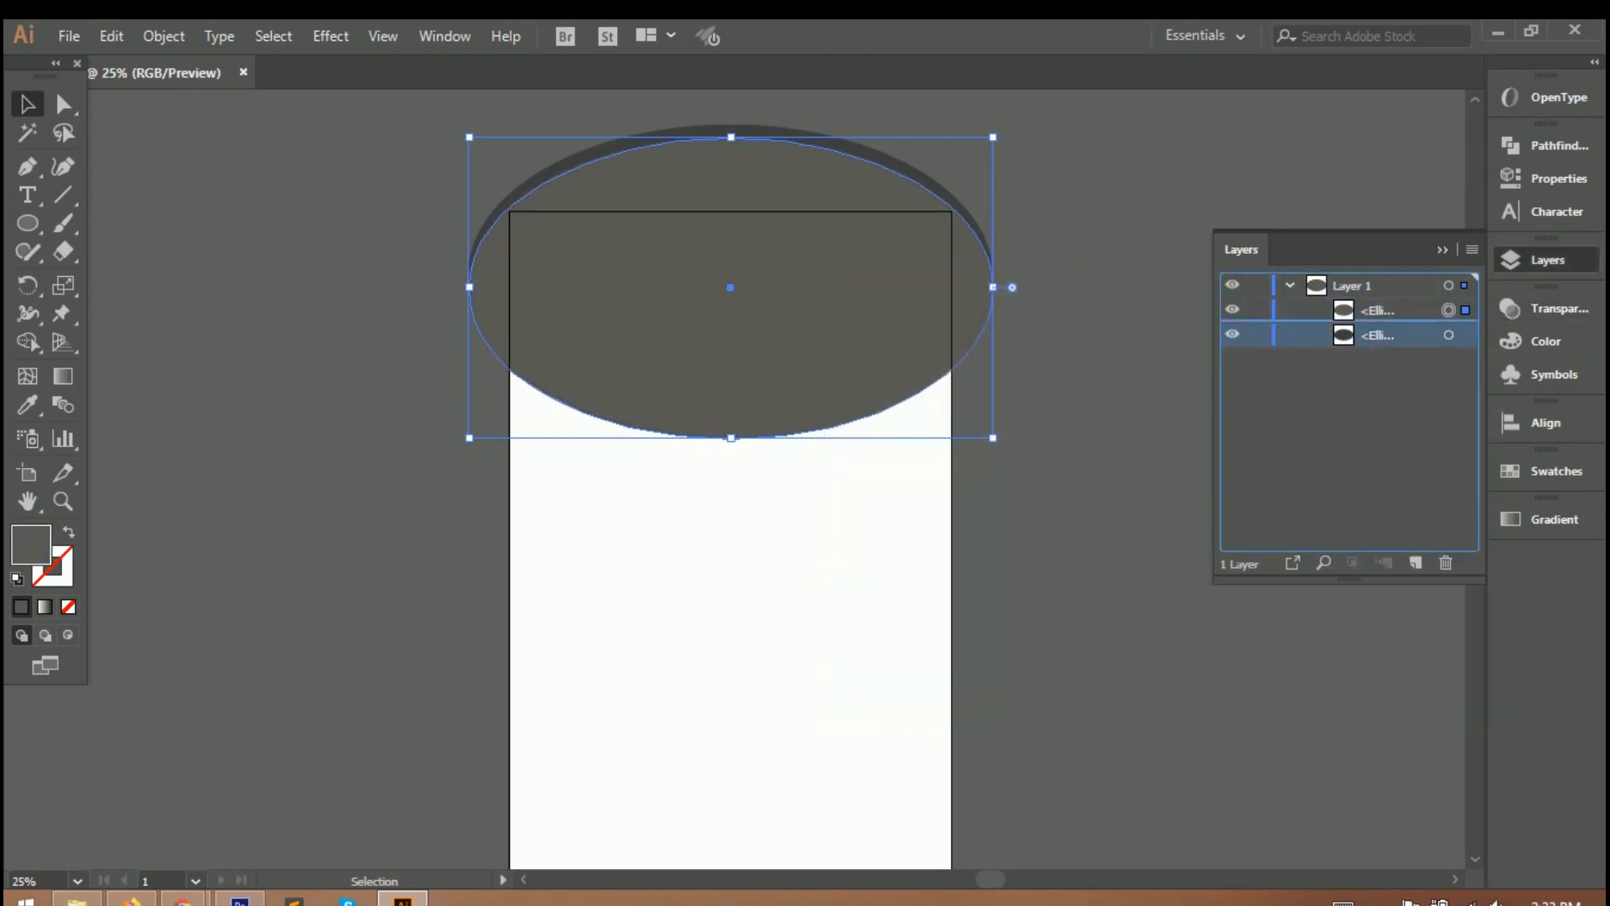
{"action": "left_click", "coordinate": [805, 327]}
{"action": "left_click_drag", "start_coordinate": [1003, 456], "coordinate": [1009, 411]}
{"action": "left_click_drag", "start_coordinate": [731, 288], "coordinate": [697, 293]}
{"action": "left_click_drag", "start_coordinate": [704, 352], "coordinate": [730, 341]}
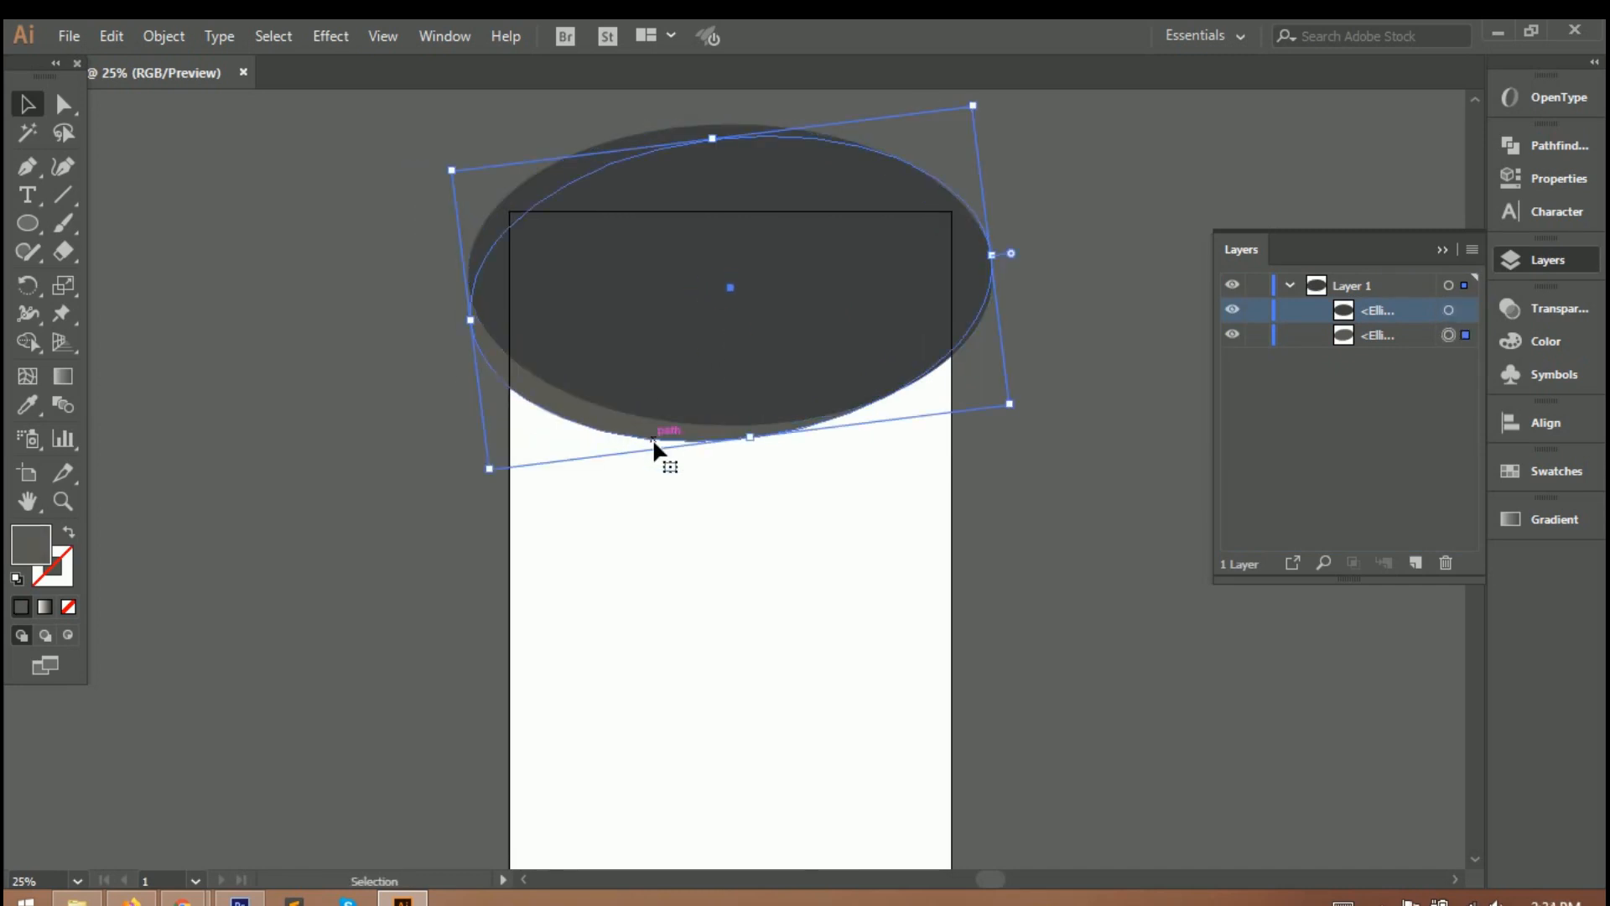
{"action": "left_click_drag", "start_coordinate": [1023, 420], "coordinate": [1021, 388]}
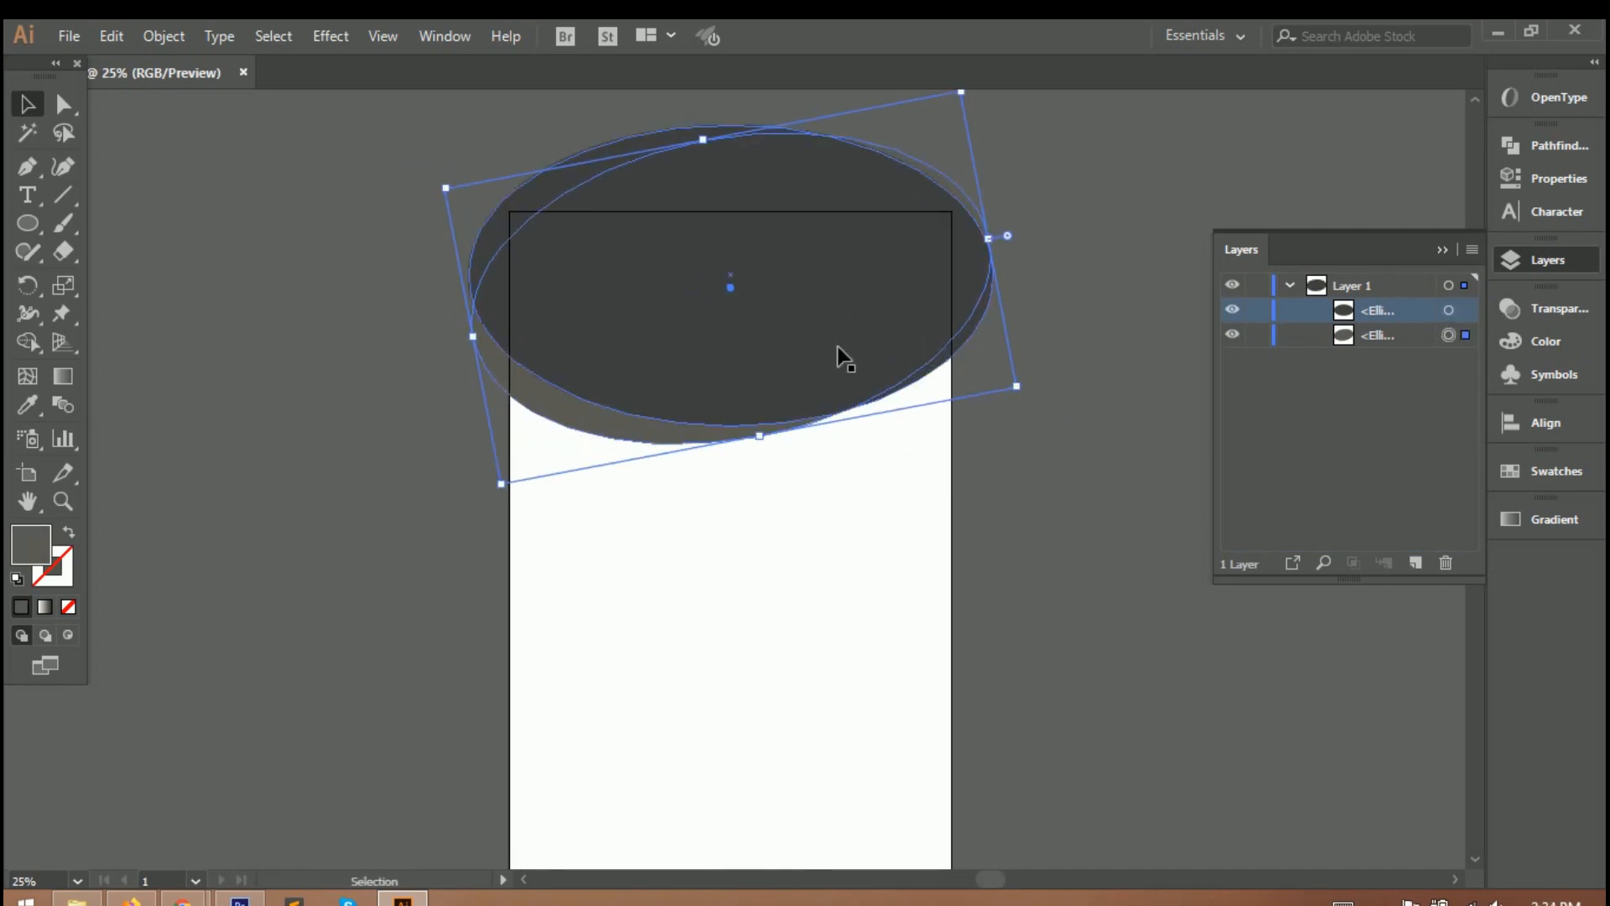
{"action": "left_click_drag", "start_coordinate": [731, 288], "coordinate": [695, 285]}
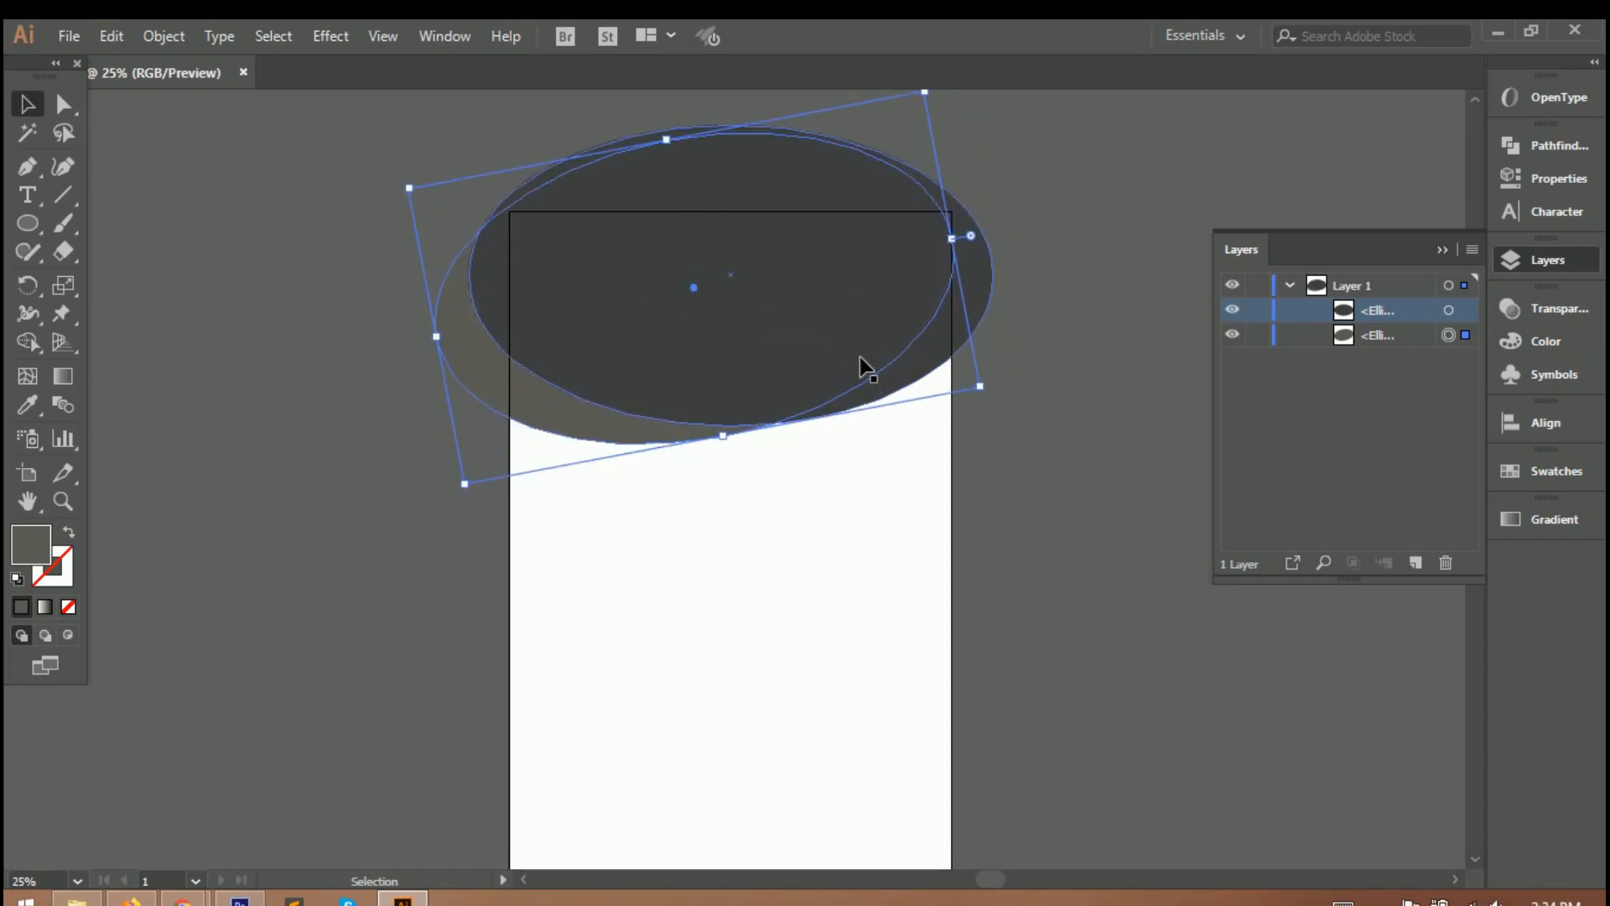
Fine-tune the lighter ellipse's tilt and position so a crescent shows along the dark ellipse's lower-left edge
{"action": "left_click_drag", "start_coordinate": [630, 437], "coordinate": [637, 419]}
{"action": "left_click", "coordinate": [1018, 470]}
{"action": "left_click", "coordinate": [593, 431]}
{"action": "left_click_drag", "start_coordinate": [1009, 388], "coordinate": [1000, 366]}
{"action": "left_click_drag", "start_coordinate": [611, 431], "coordinate": [625, 439]}
{"action": "left_click", "coordinate": [805, 453]}
Resize the dark front ellipse and reposition it over the tilted ellipse
{"action": "left_click", "coordinate": [888, 360]}
{"action": "left_click_drag", "start_coordinate": [997, 274], "coordinate": [1031, 274]}
{"action": "left_click_drag", "start_coordinate": [468, 277], "coordinate": [431, 275]}
{"action": "mouse_move", "coordinate": [729, 426]}
{"action": "left_mouse_down"}
{"action": "mouse_move", "coordinate": [728, 383]}
{"action": "mouse_move", "coordinate": [729, 408]}
{"action": "left_mouse_up"}
{"action": "mouse_move", "coordinate": [736, 328]}
{"action": "left_mouse_down"}
{"action": "mouse_move", "coordinate": [704, 310]}
{"action": "mouse_move", "coordinate": [717, 330]}
{"action": "left_mouse_up"}
{"action": "left_click", "coordinate": [1020, 485]}
Fill one copy of the tilted ellipse with the lighter grey 6d6d6d
{"action": "left_click", "coordinate": [737, 316]}
{"action": "double_click", "coordinate": [31, 545]}
{"action": "left_click", "coordinate": [857, 519]}
{"action": "left_click", "coordinate": [854, 507]}
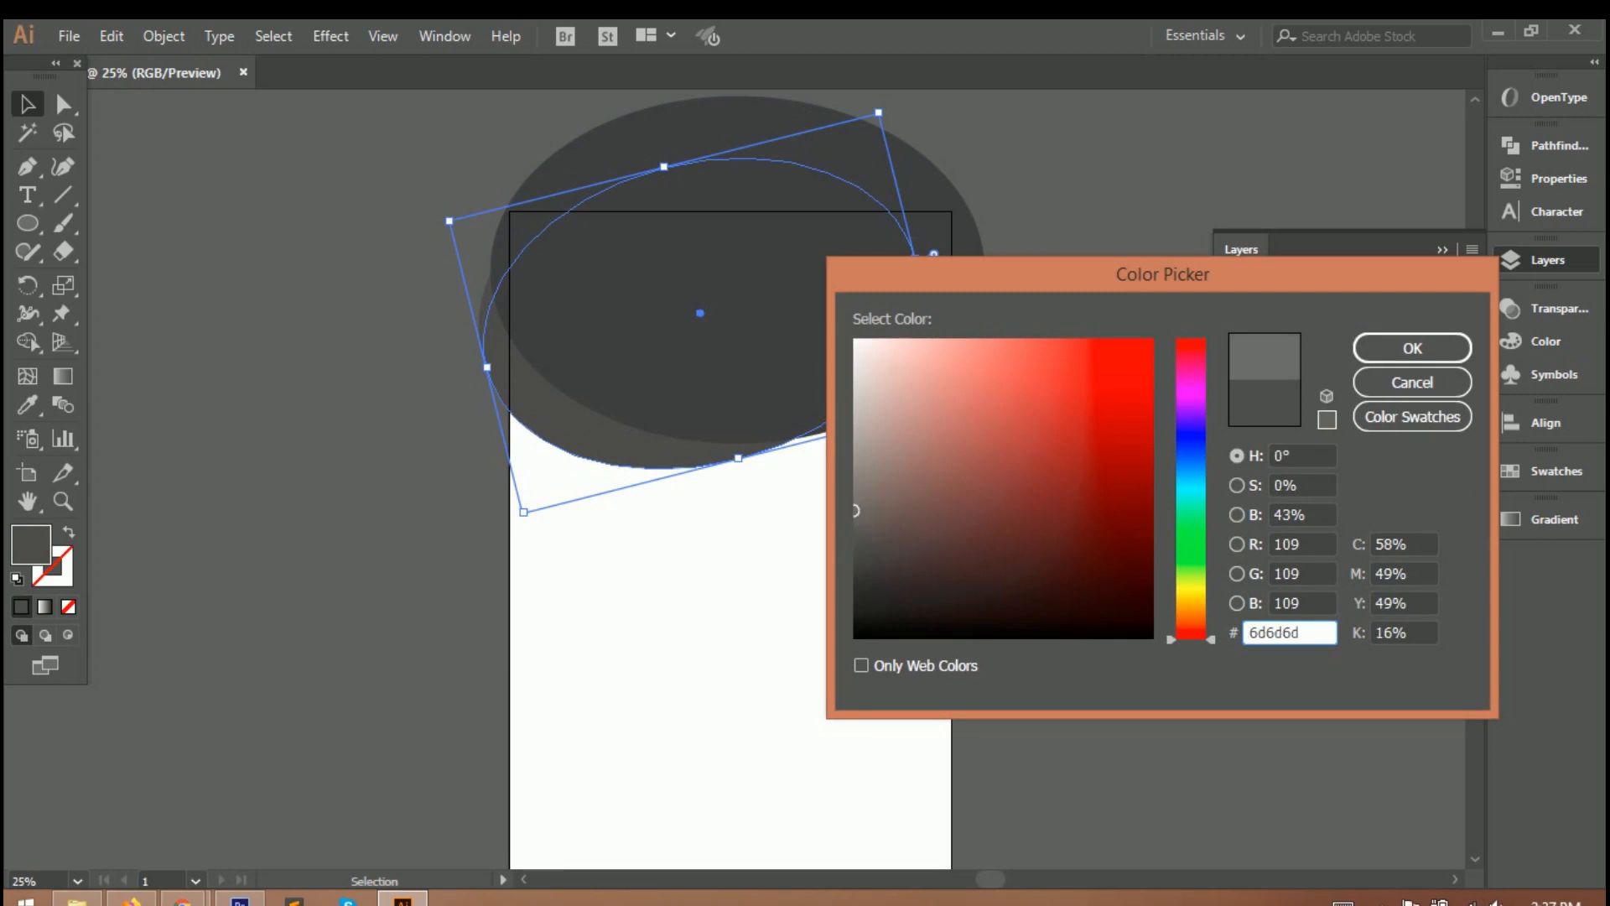
{"action": "left_click", "coordinate": [1412, 348]}
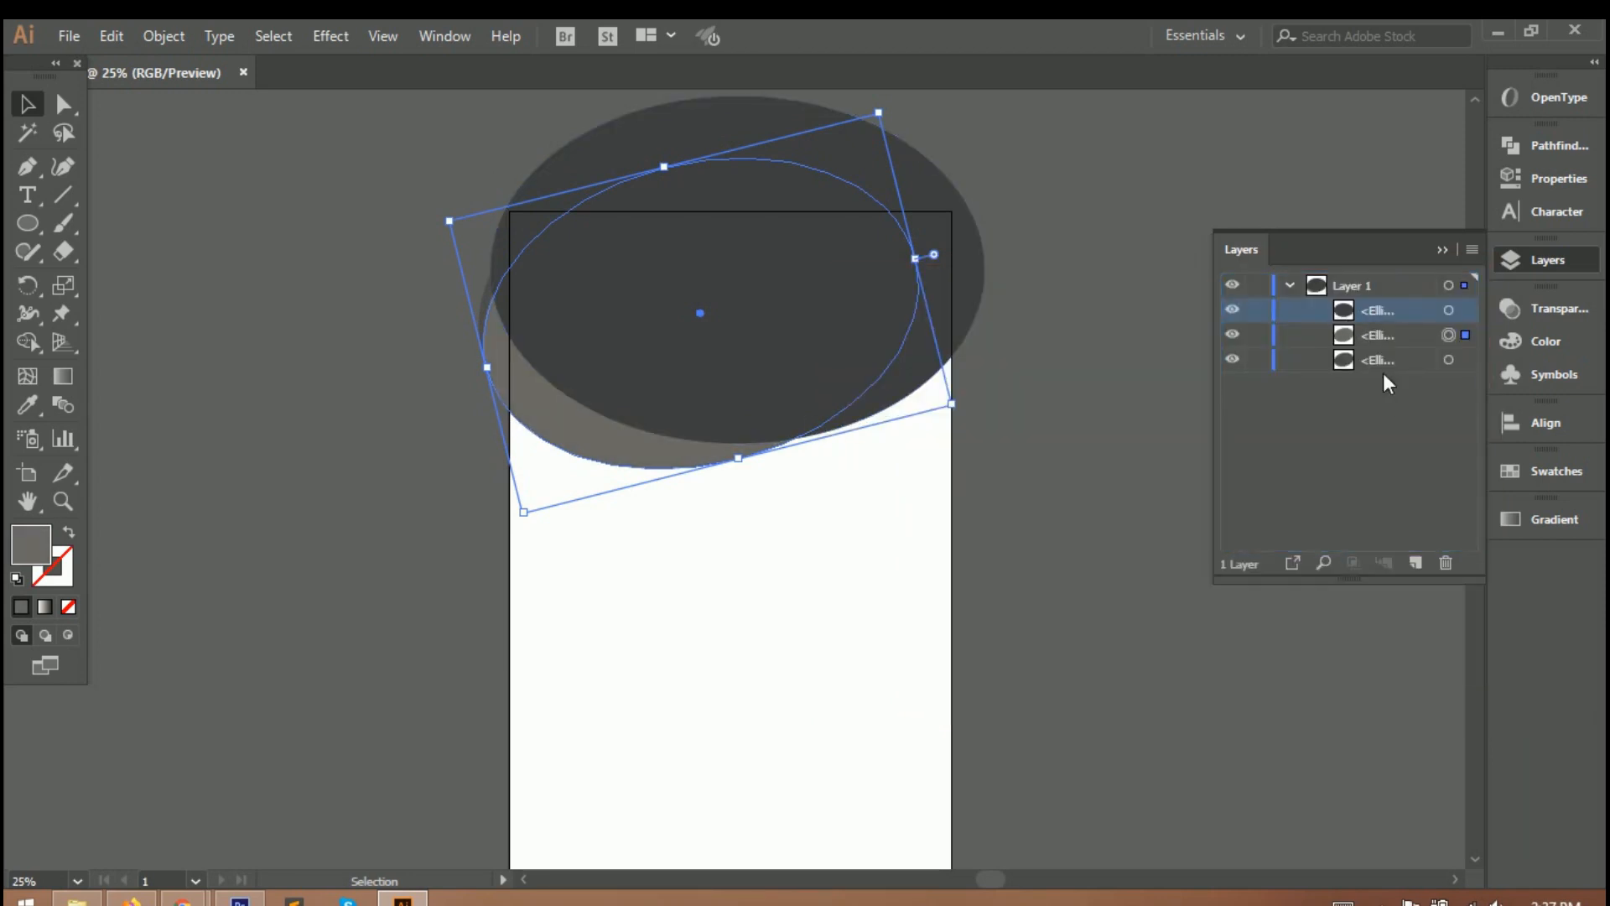
Send the lightest ellipse behind the other two, then enlarge and tilt it to form an outer band below them
{"action": "left_click_drag", "start_coordinate": [532, 408], "coordinate": [541, 443]}
{"action": "mouse_move", "coordinate": [1387, 337]}
{"action": "left_mouse_down"}
{"action": "mouse_move", "coordinate": [1388, 377]}
{"action": "mouse_move", "coordinate": [1385, 340]}
{"action": "left_mouse_up"}
{"action": "left_click_drag", "start_coordinate": [785, 457], "coordinate": [812, 436]}
{"action": "left_click_drag", "start_coordinate": [540, 391], "coordinate": [457, 403]}
{"action": "left_click_drag", "start_coordinate": [671, 187], "coordinate": [666, 164]}
{"action": "left_click_drag", "start_coordinate": [759, 474], "coordinate": [894, 479]}
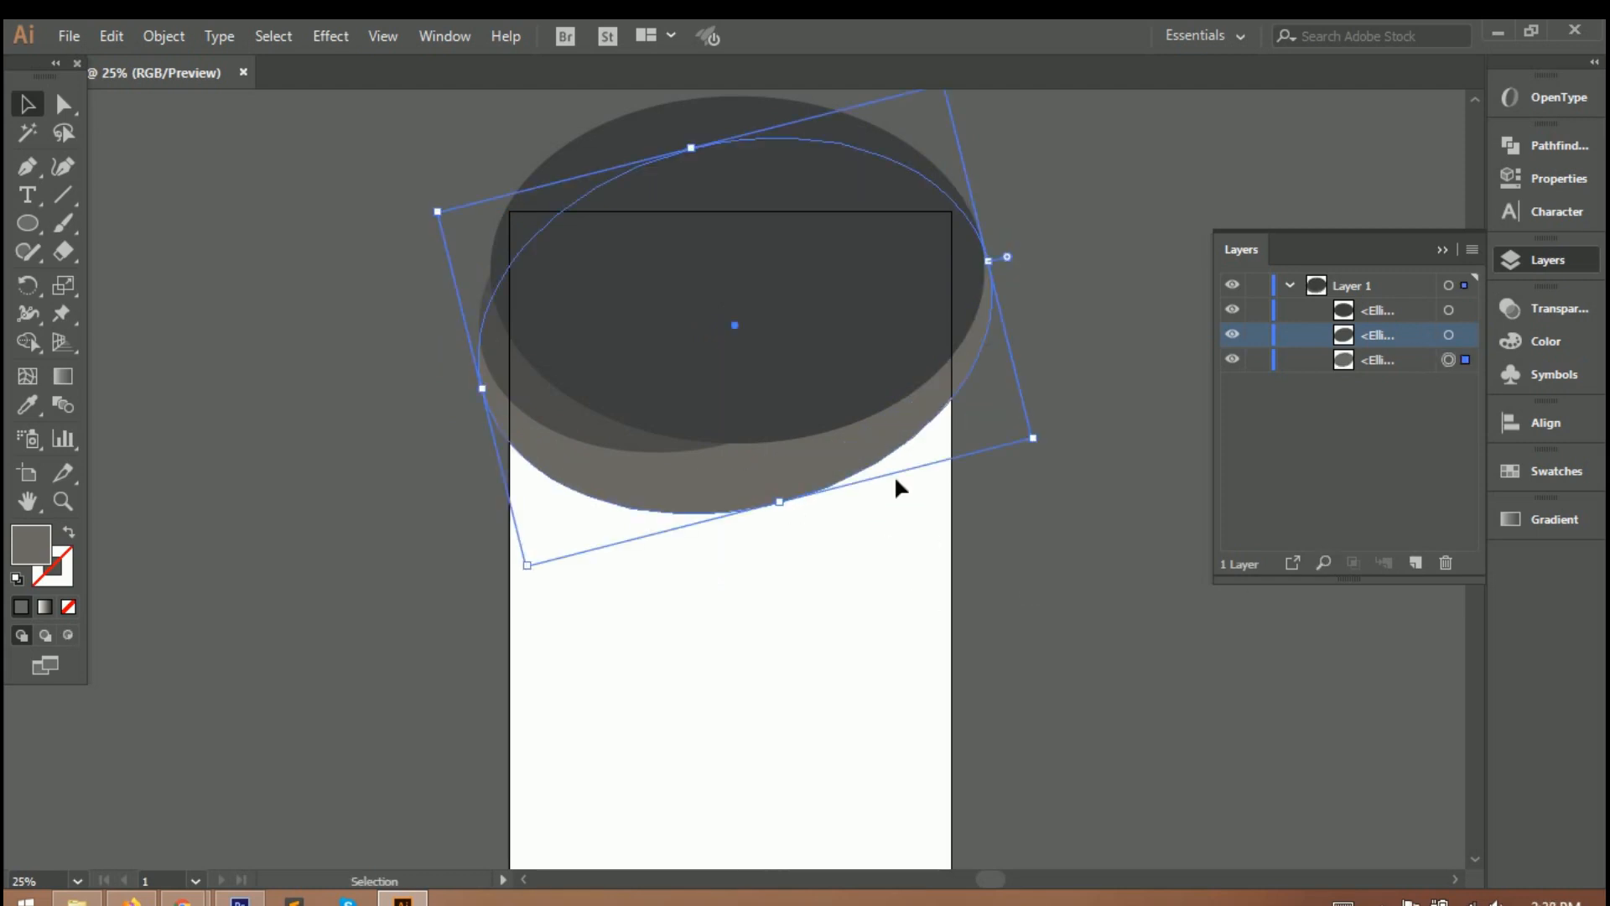
{"action": "left_click_drag", "start_coordinate": [1052, 457], "coordinate": [1040, 463]}
{"action": "left_click_drag", "start_coordinate": [793, 462], "coordinate": [784, 446]}
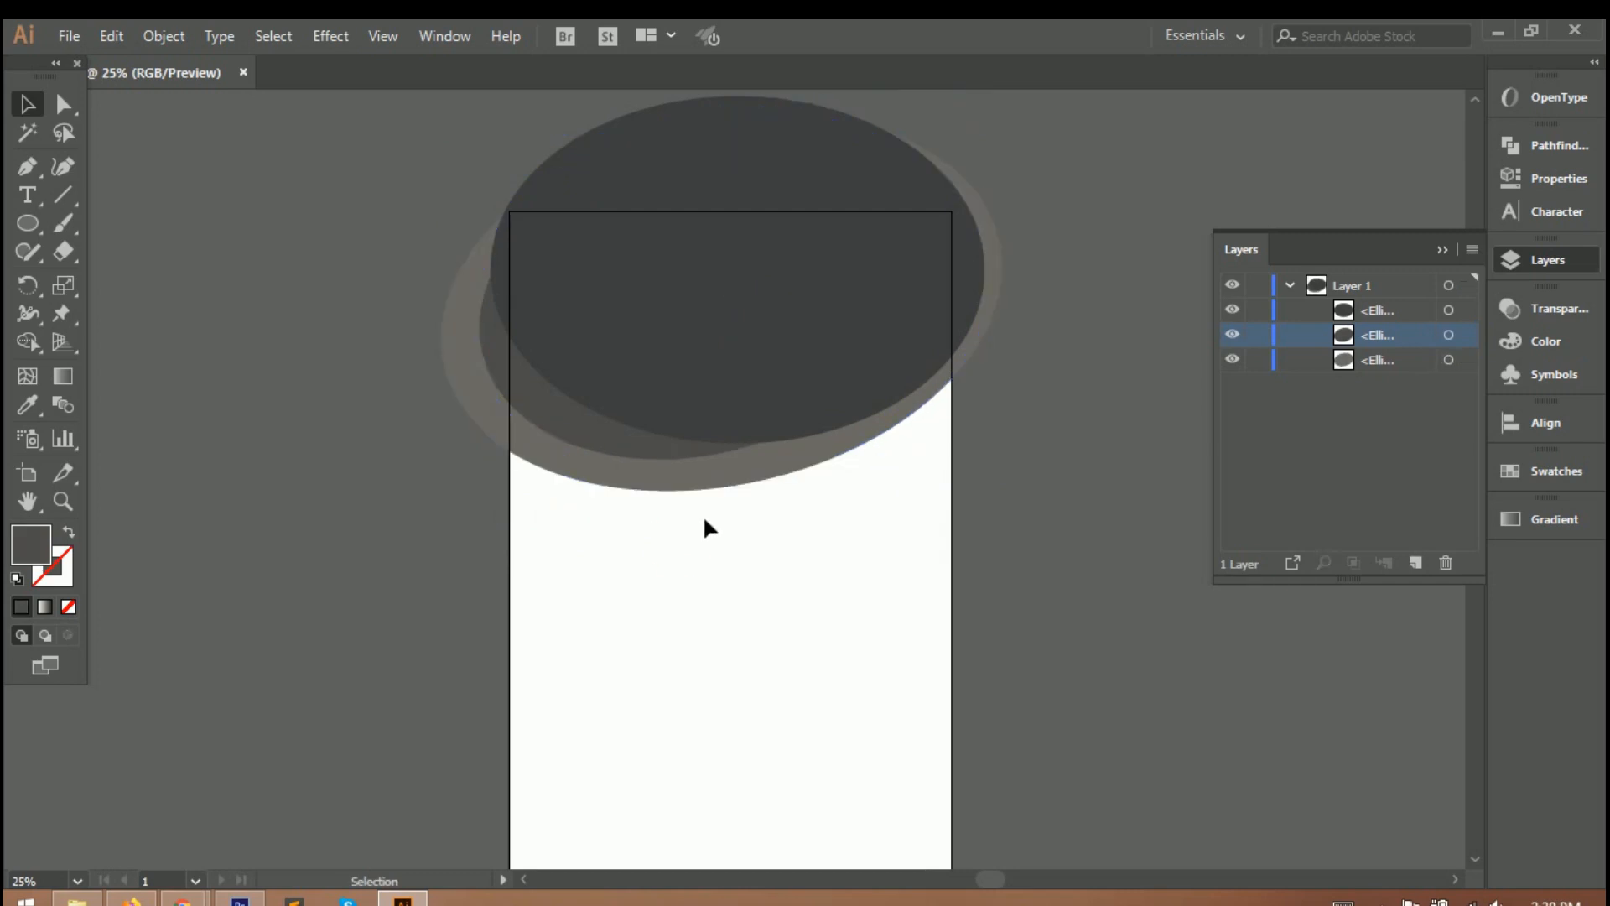
Group the three ellipses and enlarge the group slightly
{"action": "left_click", "coordinate": [662, 416]}
{"action": "key", "text": "ctrl+a"}
{"action": "right_click", "coordinate": [674, 328]}
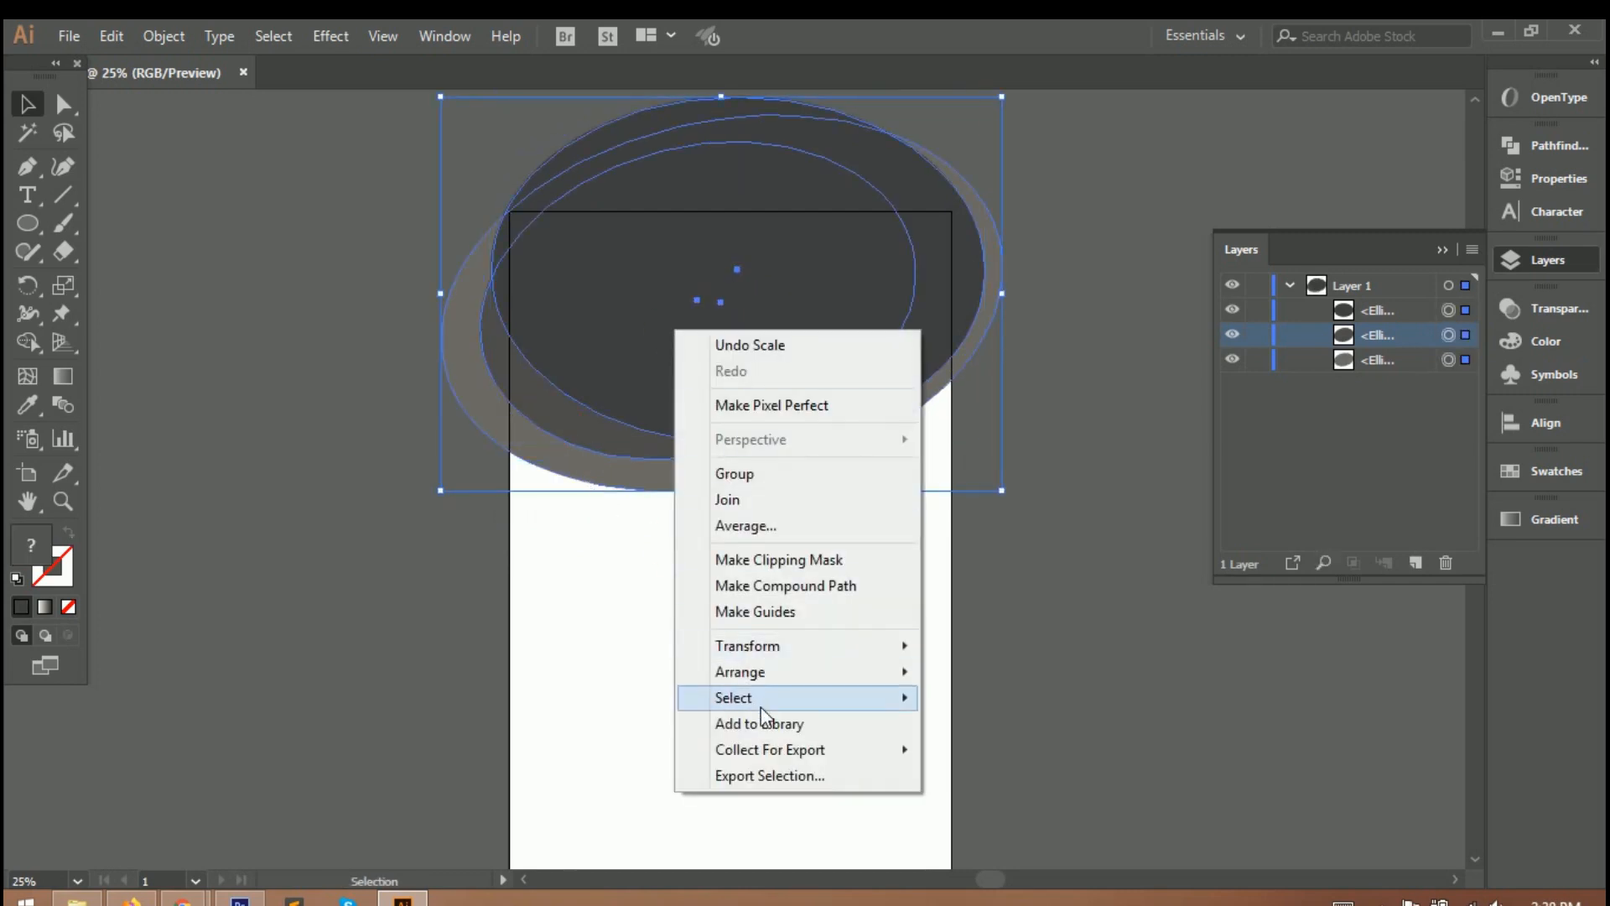
{"action": "left_click", "coordinate": [769, 474]}
{"action": "left_click_drag", "start_coordinate": [1002, 490], "coordinate": [1033, 511]}
{"action": "left_click", "coordinate": [1039, 581]}
{"action": "scroll", "coordinate": [976, 553], "scroll_direction": "down", "scroll_amount": 2}
{"action": "scroll", "coordinate": [974, 514], "scroll_direction": "up", "scroll_amount": 1, "text": "alt"}
{"action": "left_click", "coordinate": [755, 316]}
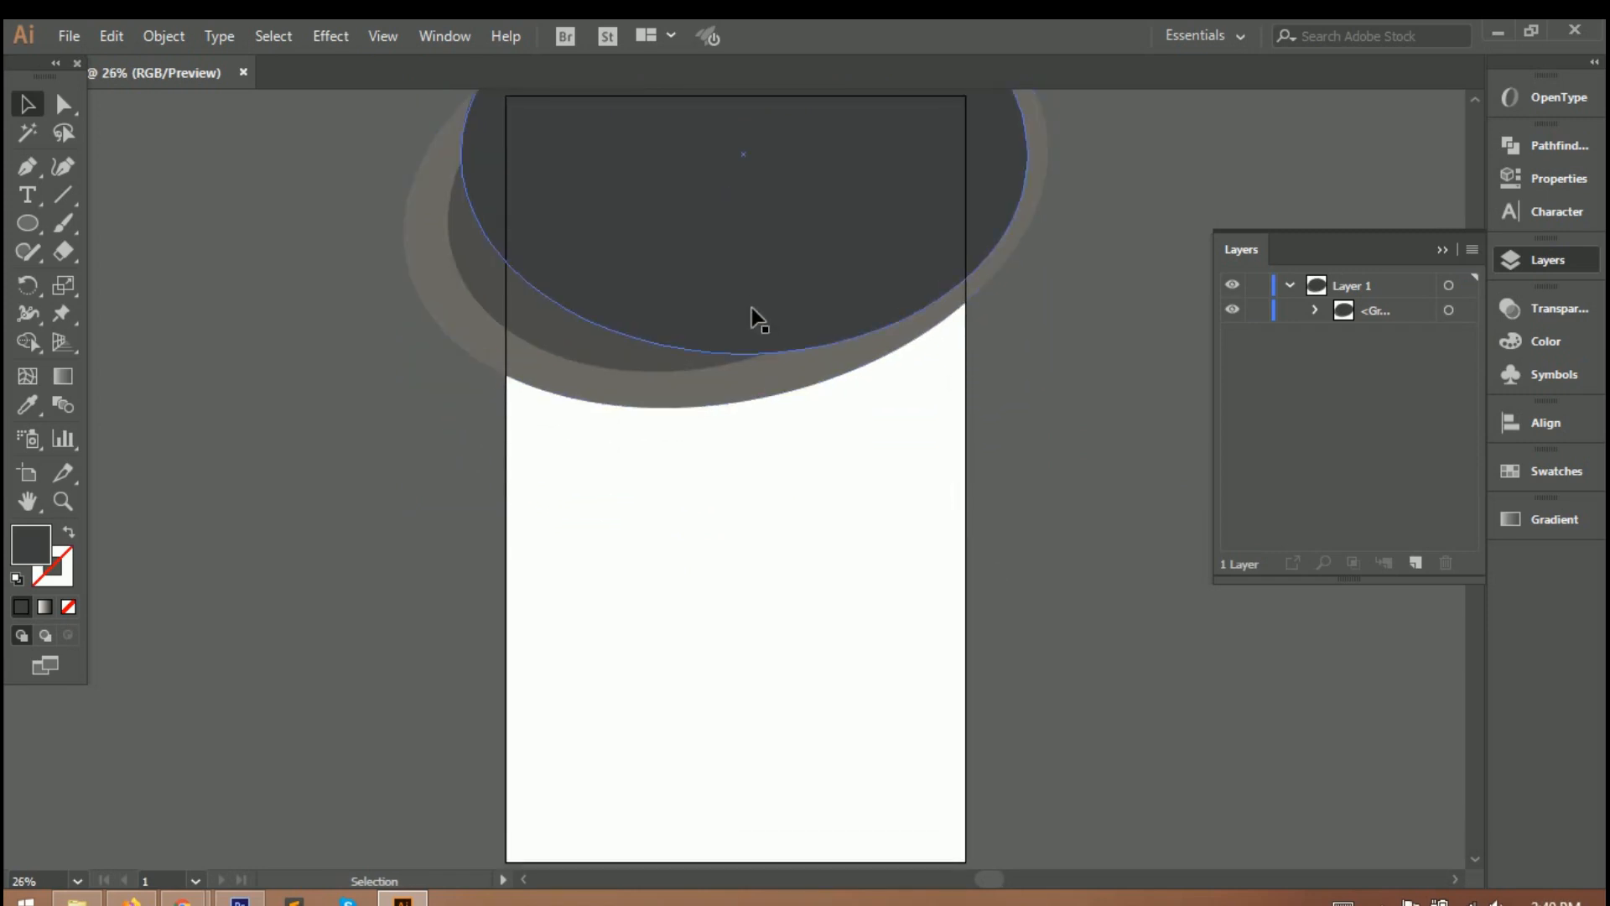
{"action": "left_click_drag", "start_coordinate": [681, 400], "coordinate": [771, 270]}
{"action": "left_click", "coordinate": [1058, 559]}
{"action": "scroll", "coordinate": [890, 474], "scroll_direction": "down", "scroll_amount": 1, "text": "alt"}
{"action": "scroll", "coordinate": [891, 474], "scroll_direction": "down", "scroll_amount": 1, "text": "alt"}
{"action": "key", "text": "ctrl+0"}
{"action": "scroll", "coordinate": [922, 360], "scroll_direction": "up", "scroll_amount": 2}
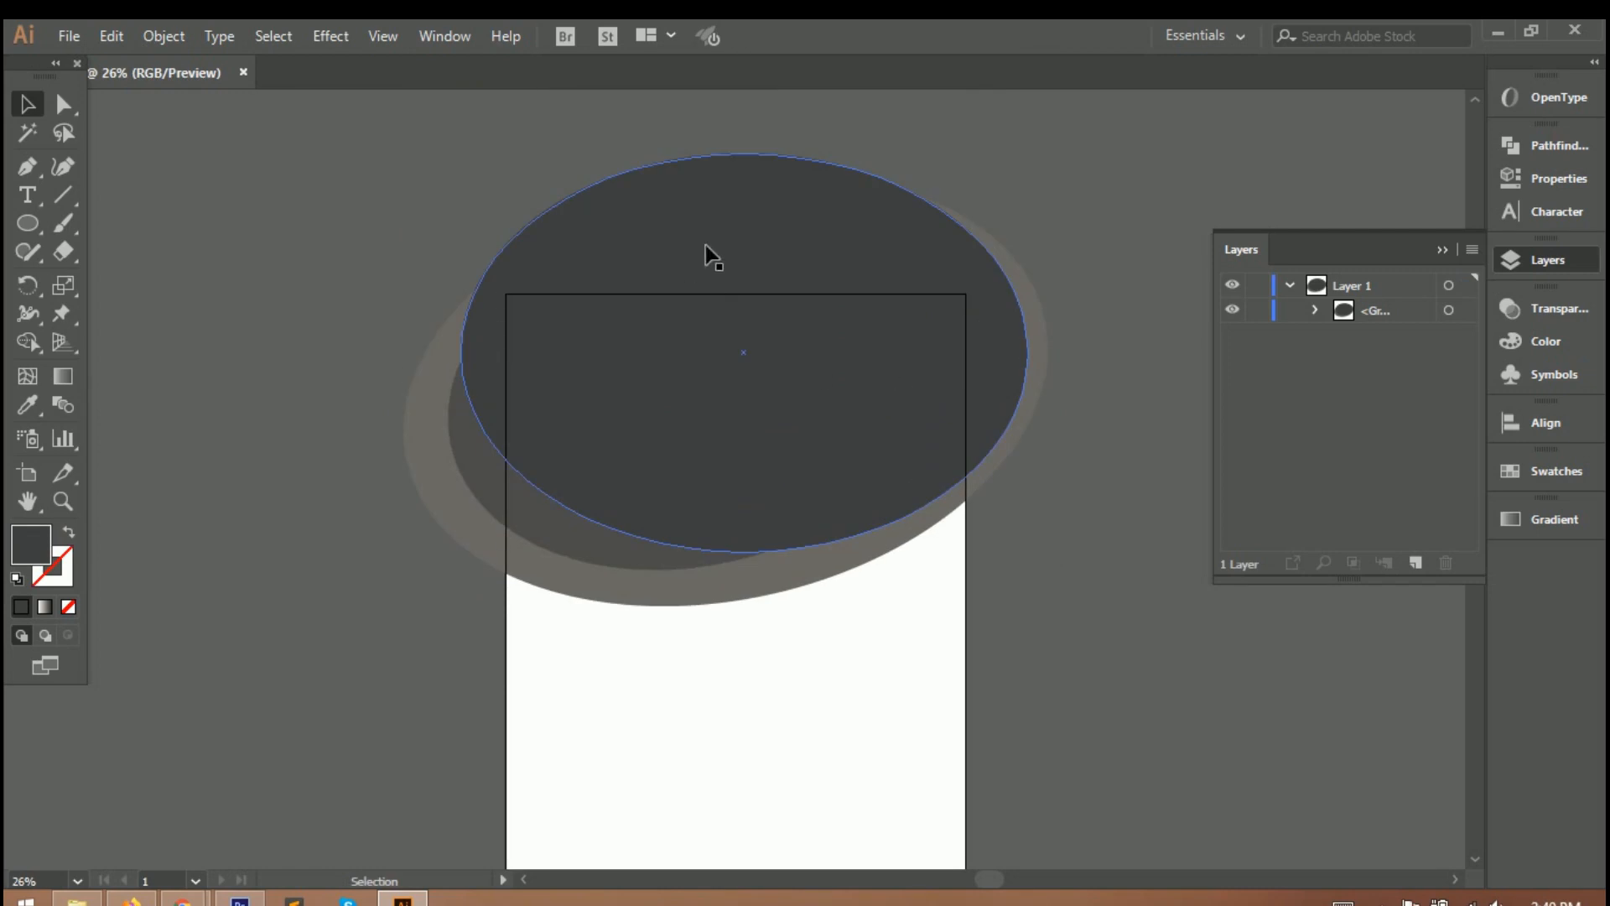
{"action": "left_click", "coordinate": [849, 543]}
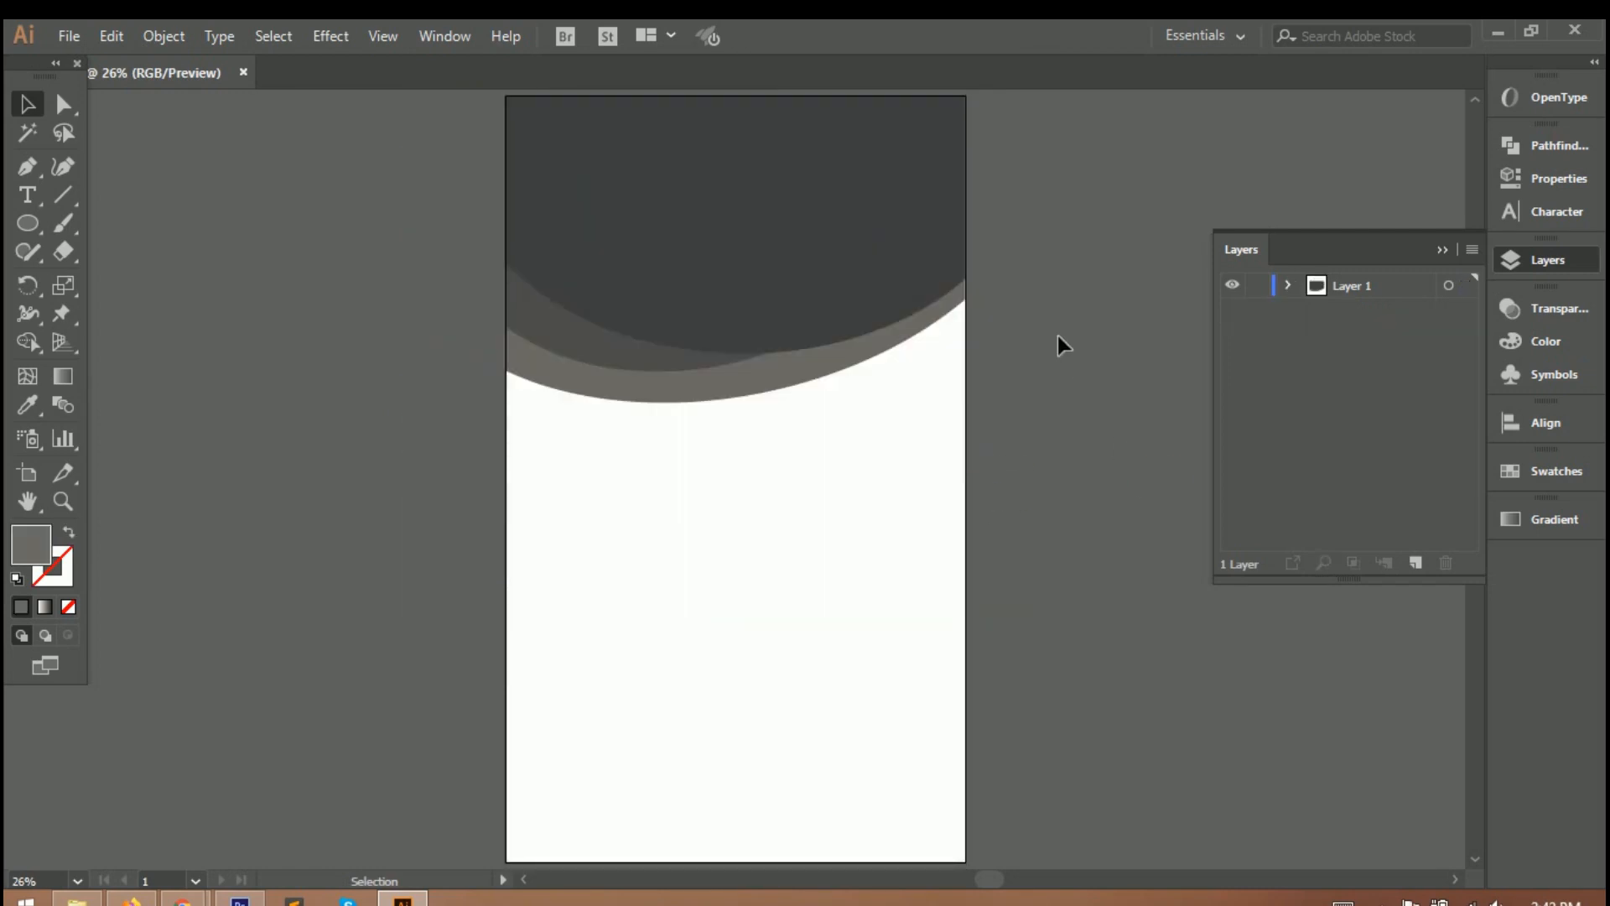
Fill the outermost curved band with a light blue
{"action": "left_click", "coordinate": [830, 270]}
{"action": "left_click", "coordinate": [635, 396], "text": "shift"}
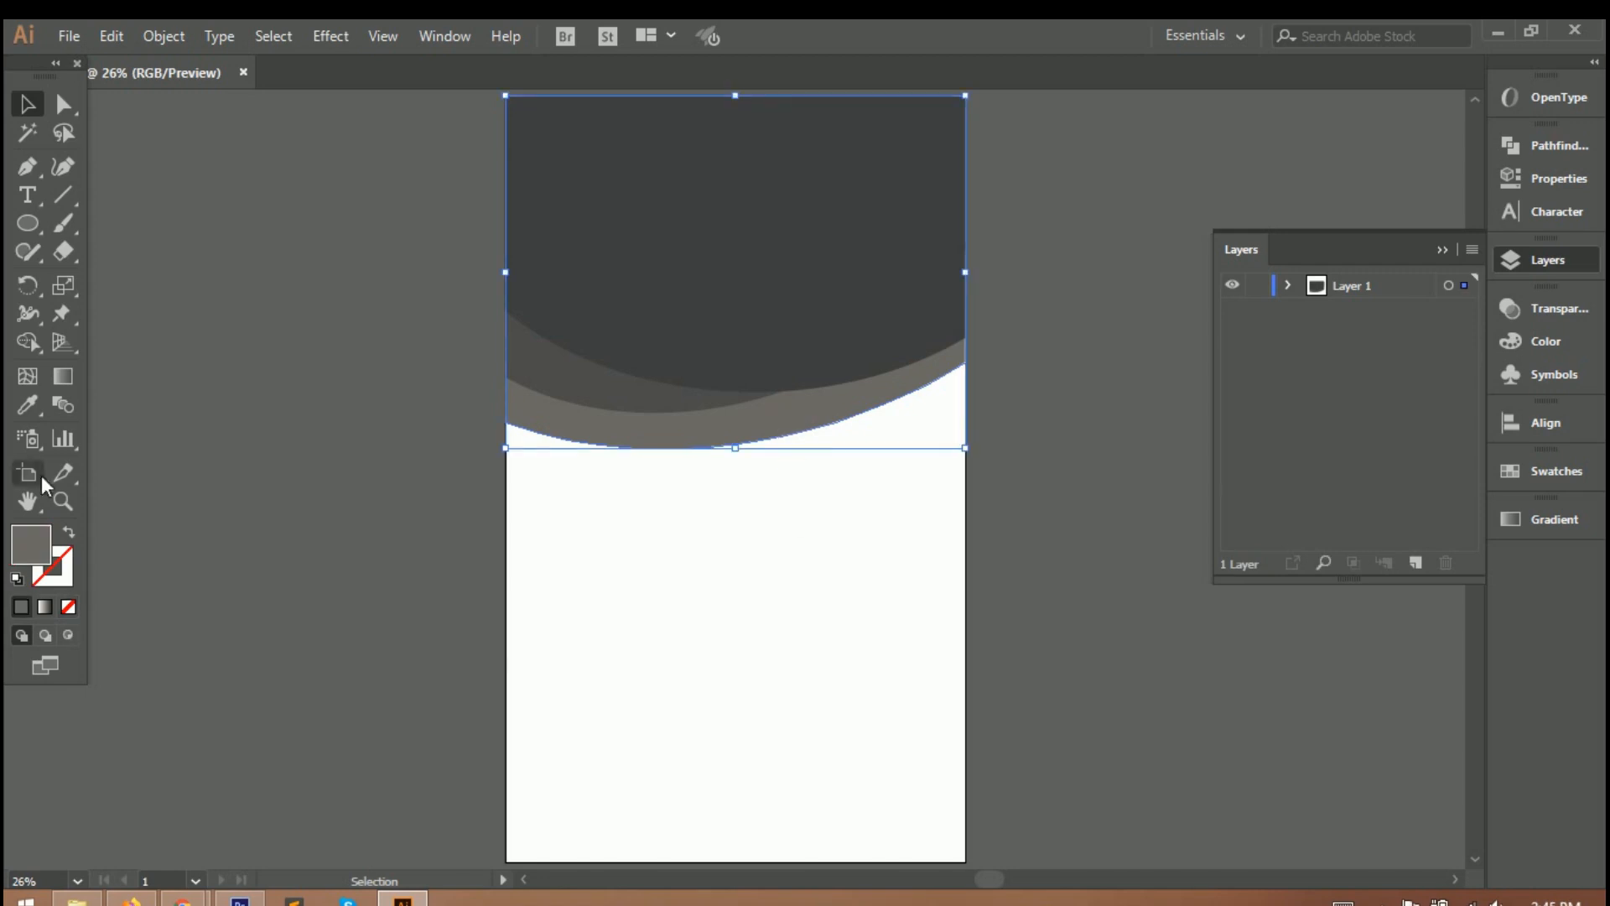
{"action": "double_click", "coordinate": [31, 543]}
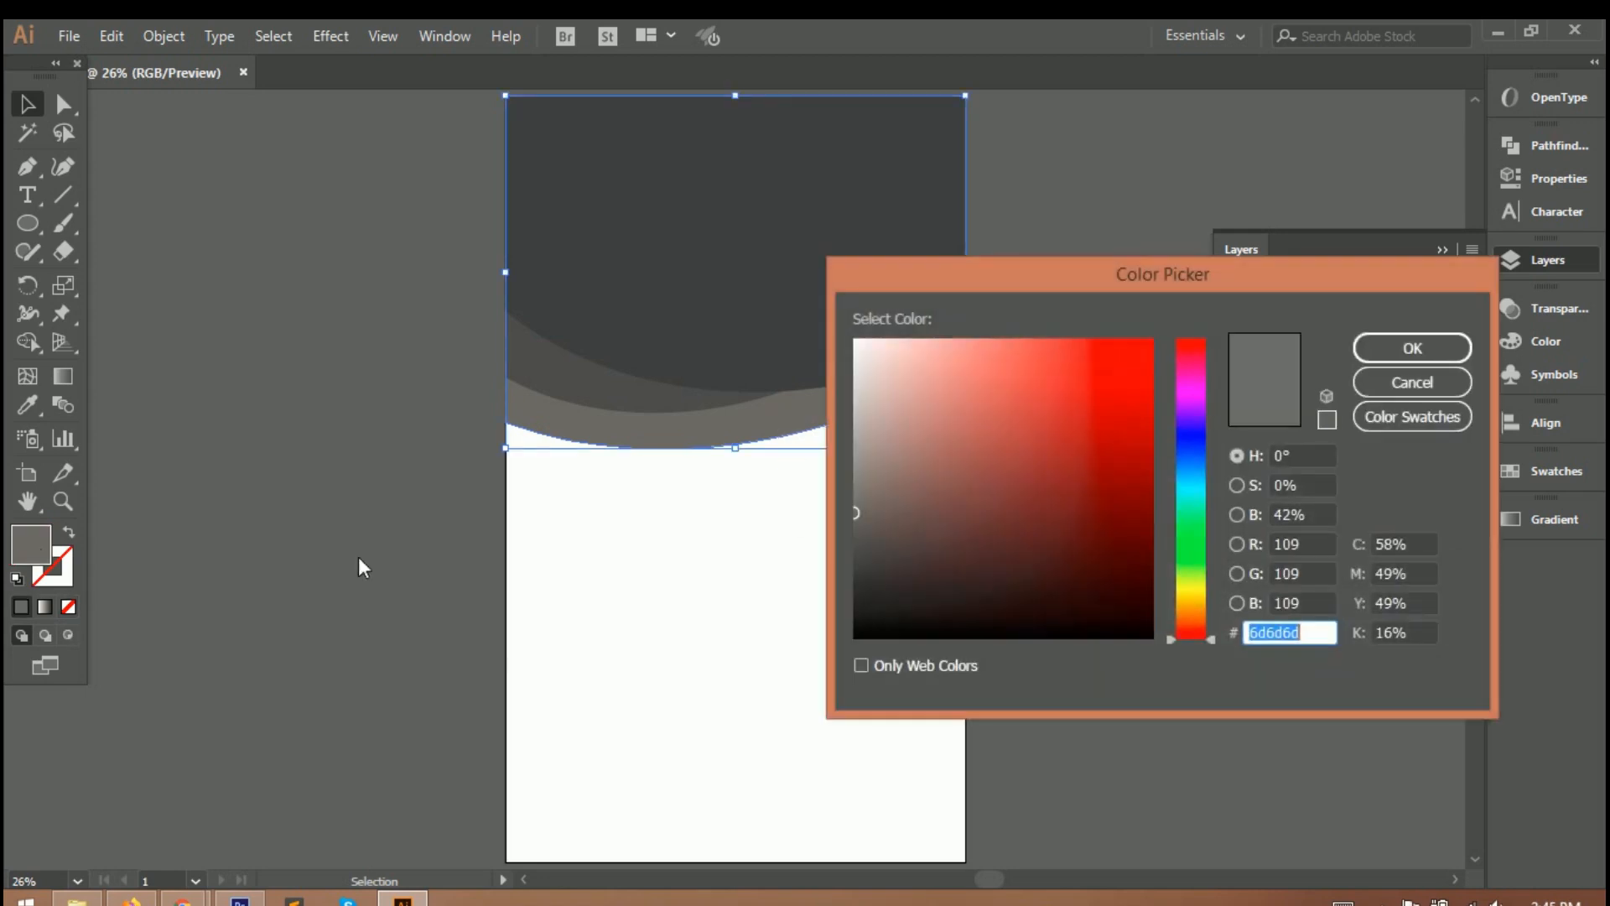
{"action": "left_click_drag", "start_coordinate": [1199, 493], "coordinate": [1192, 456]}
{"action": "left_click_drag", "start_coordinate": [1002, 473], "coordinate": [922, 347]}
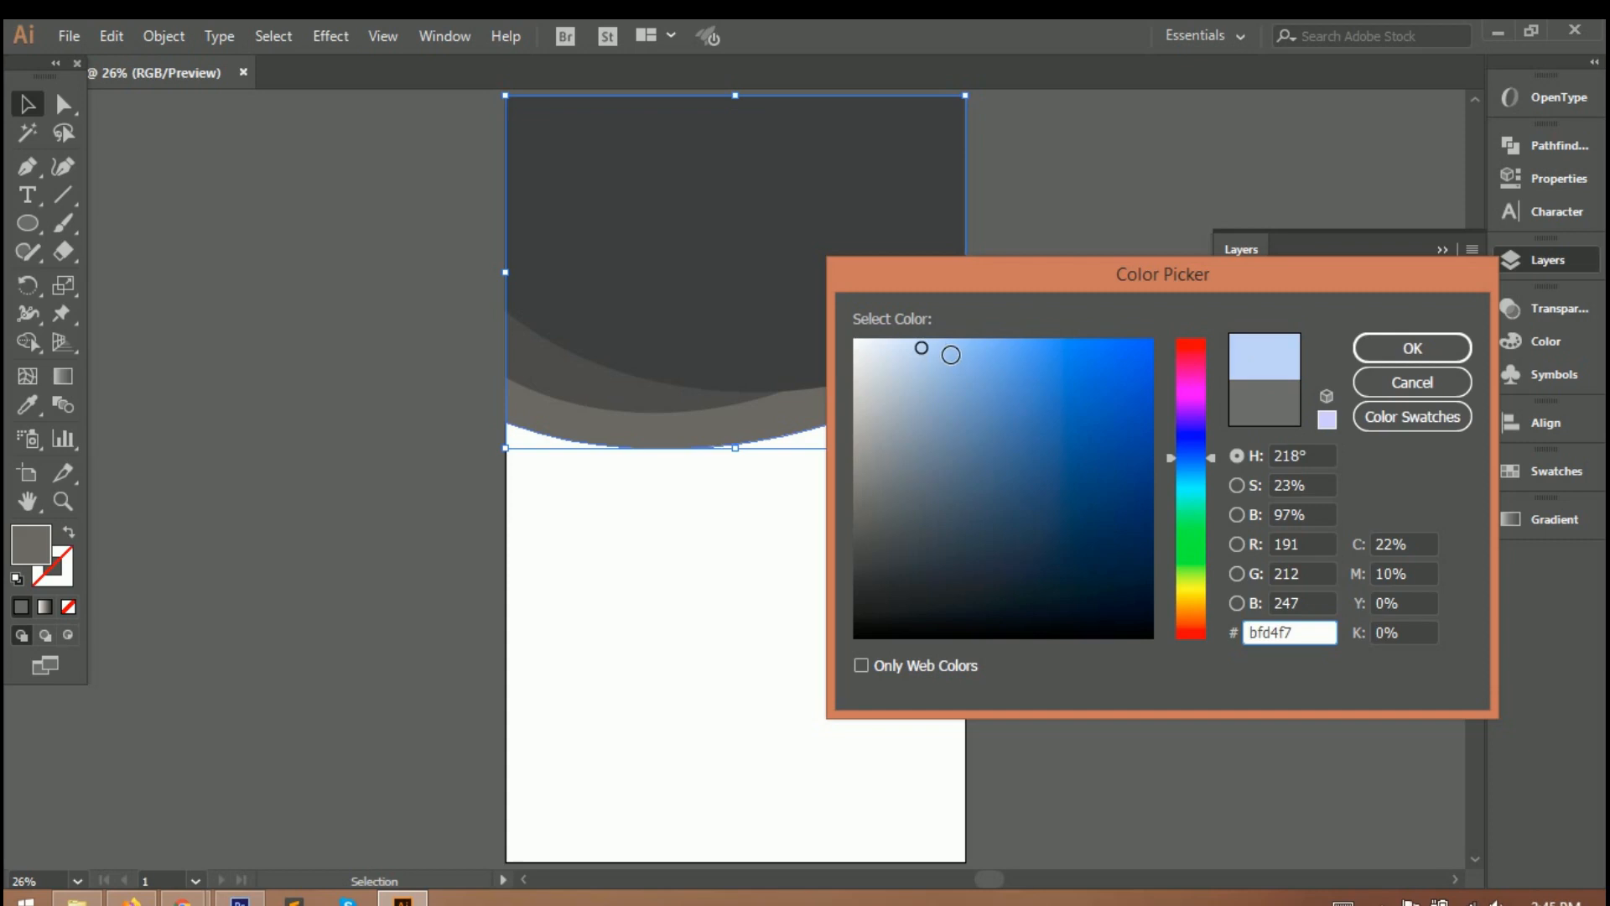
{"action": "key", "text": "Return"}
Fill the middle curved band with the bright blue 25c3f4
{"action": "left_click", "coordinate": [646, 405]}
{"action": "double_click", "coordinate": [31, 543]}
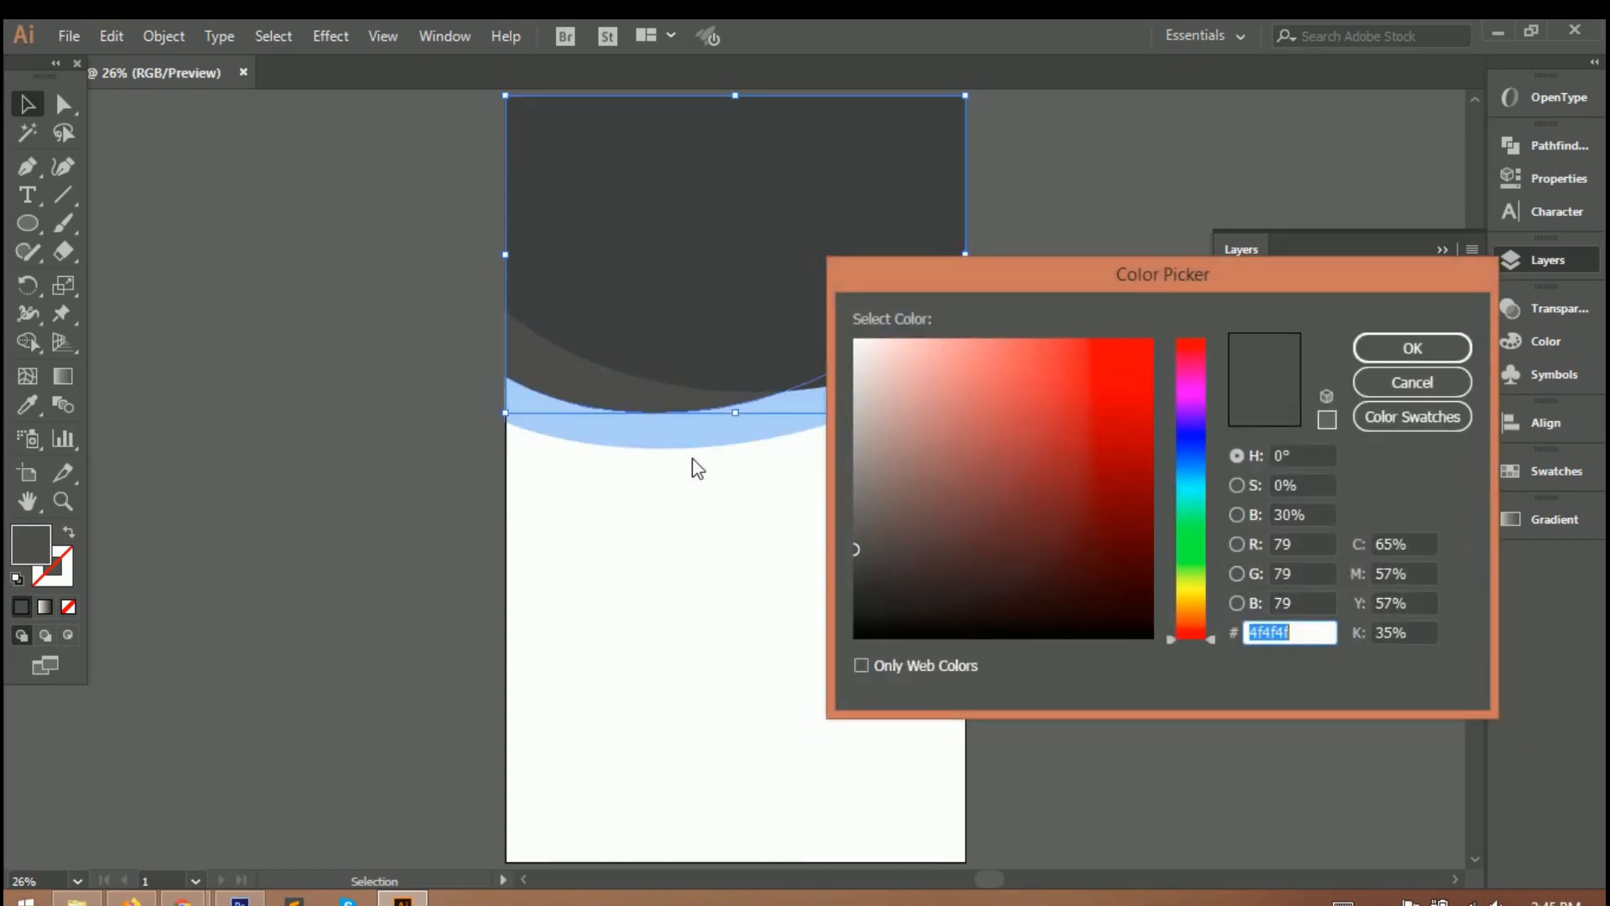
{"action": "left_click", "coordinate": [1198, 476]}
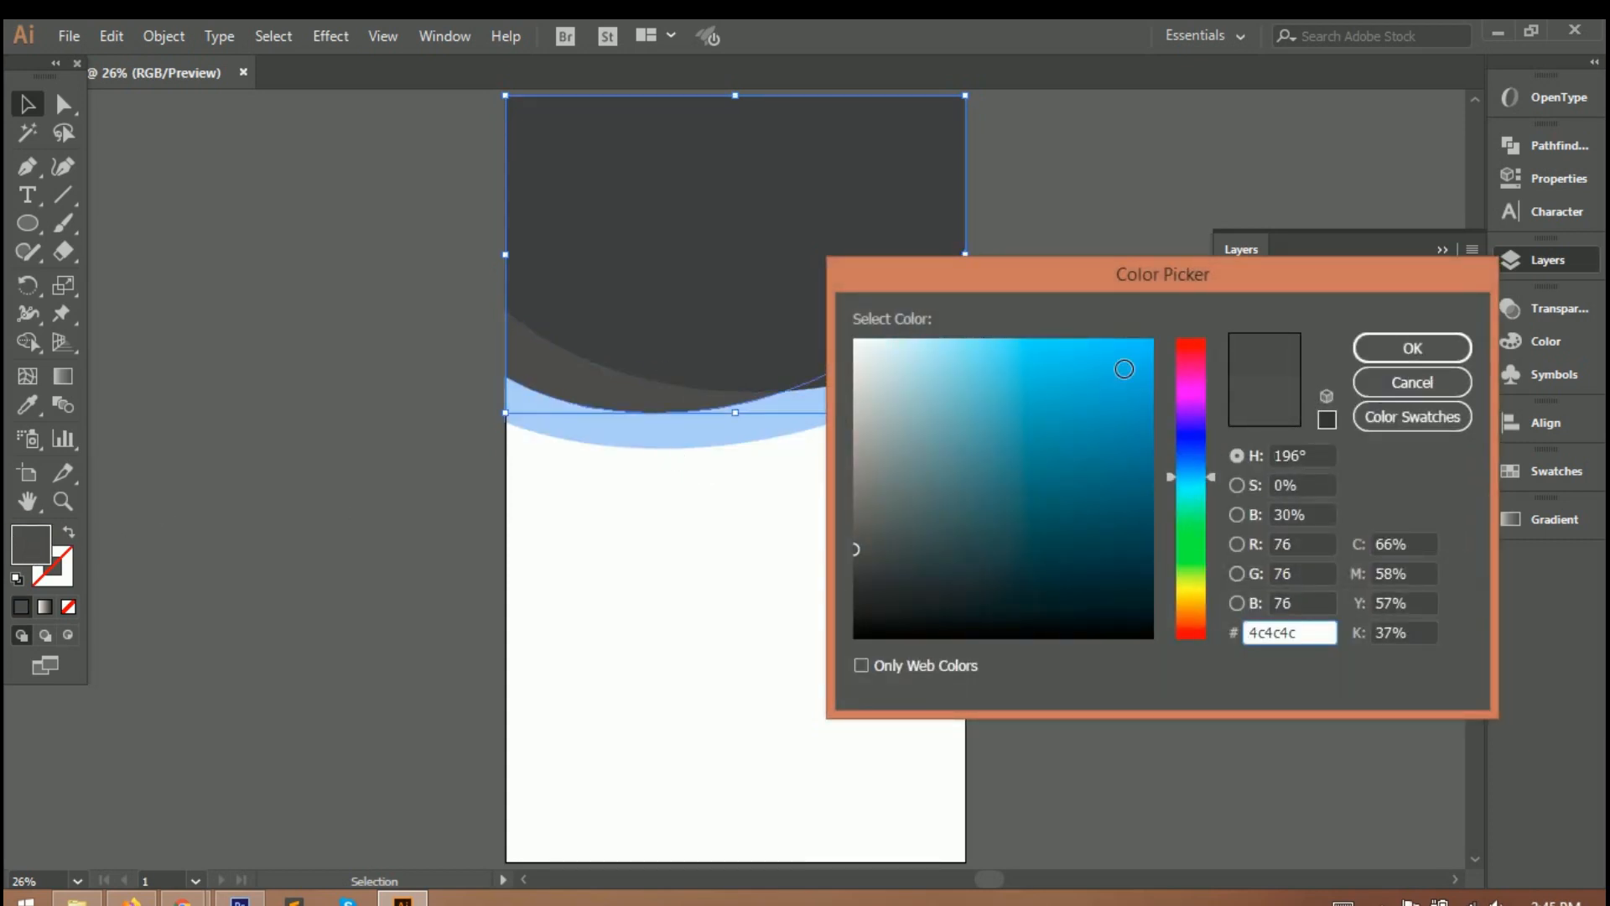
{"action": "left_click_drag", "start_coordinate": [1123, 369], "coordinate": [1112, 359]}
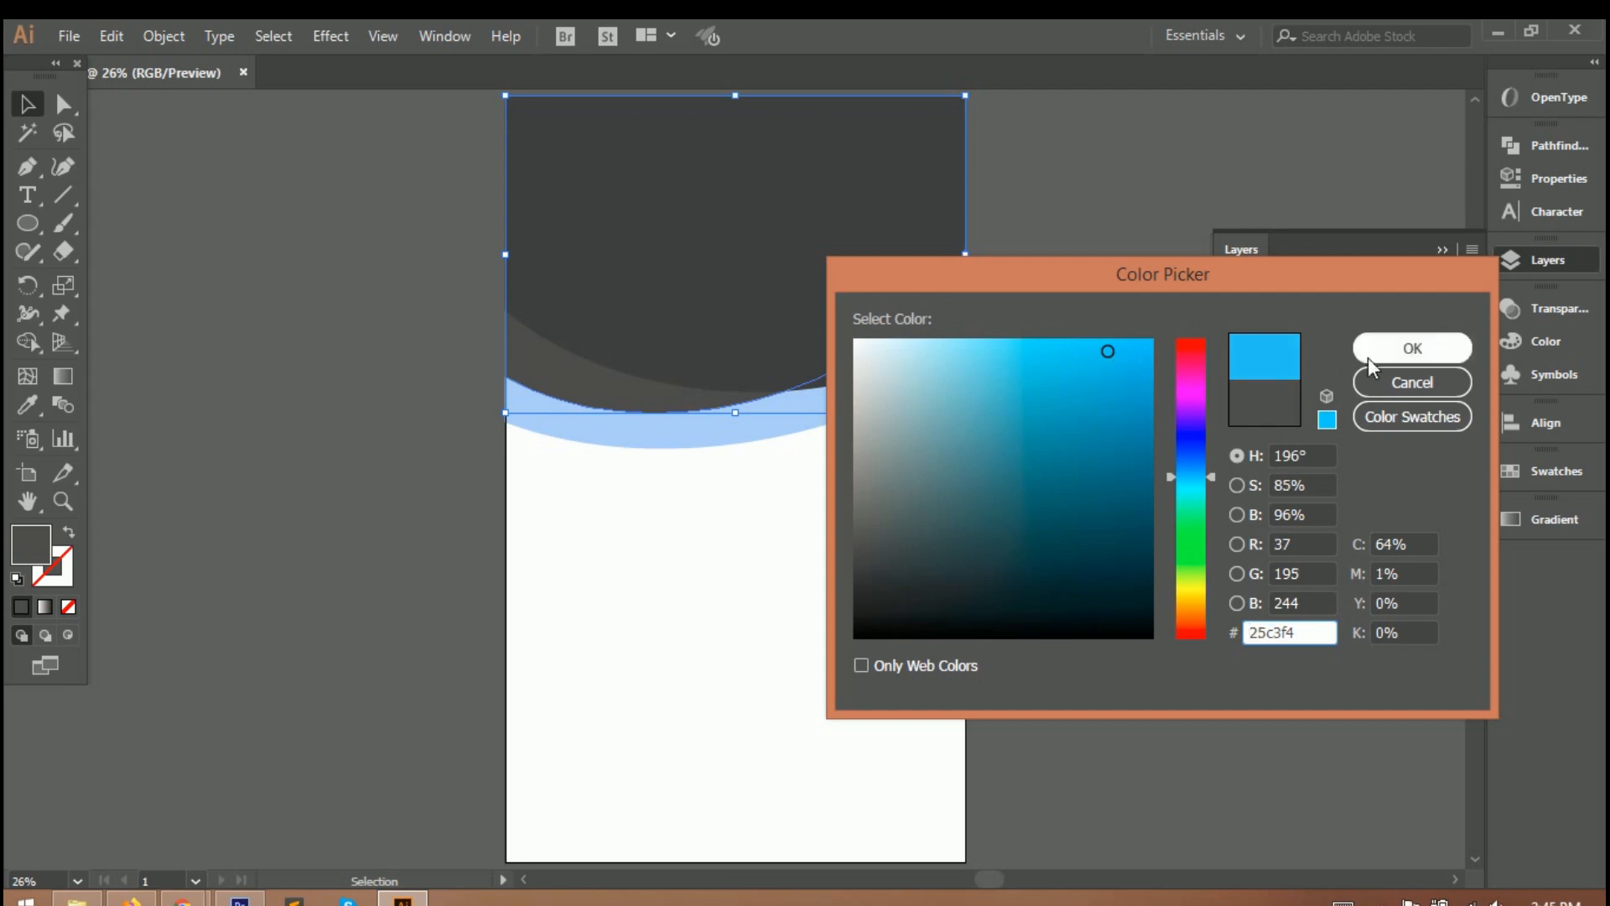
{"action": "left_click", "coordinate": [1412, 348]}
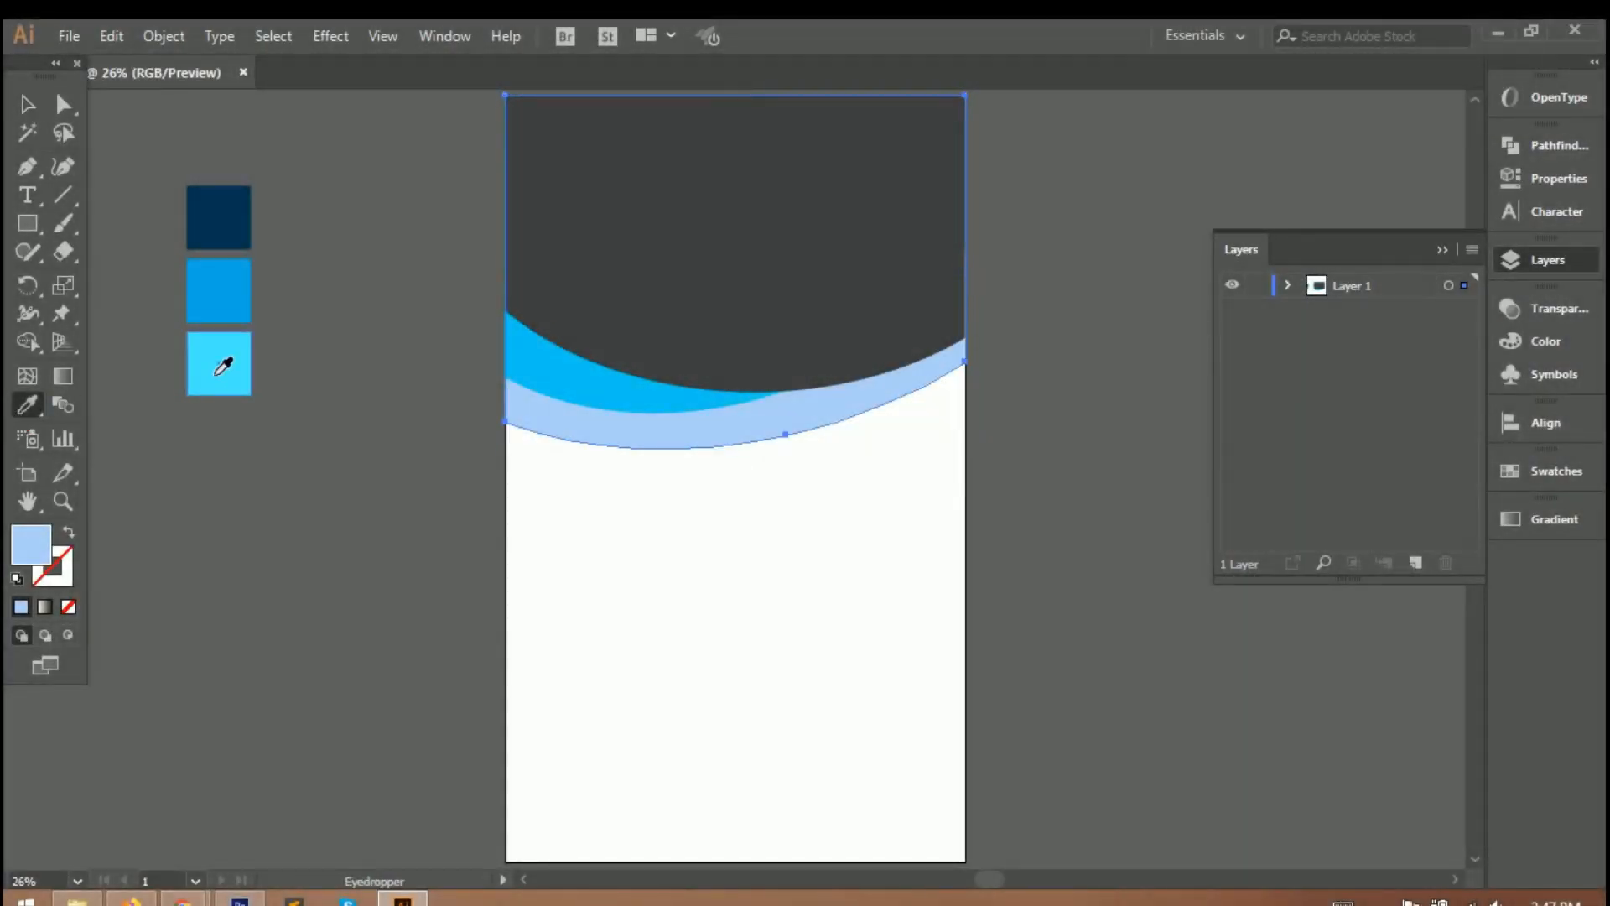
Recolour the outer band cyan and the middle band blue by sampling the palette squares beside the artboard
{"action": "left_click", "coordinate": [227, 362]}
{"action": "left_click", "coordinate": [28, 110]}
{"action": "left_click", "coordinate": [564, 379]}
{"action": "left_click", "coordinate": [28, 405]}
{"action": "left_click", "coordinate": [220, 294]}
{"action": "left_click", "coordinate": [28, 108]}
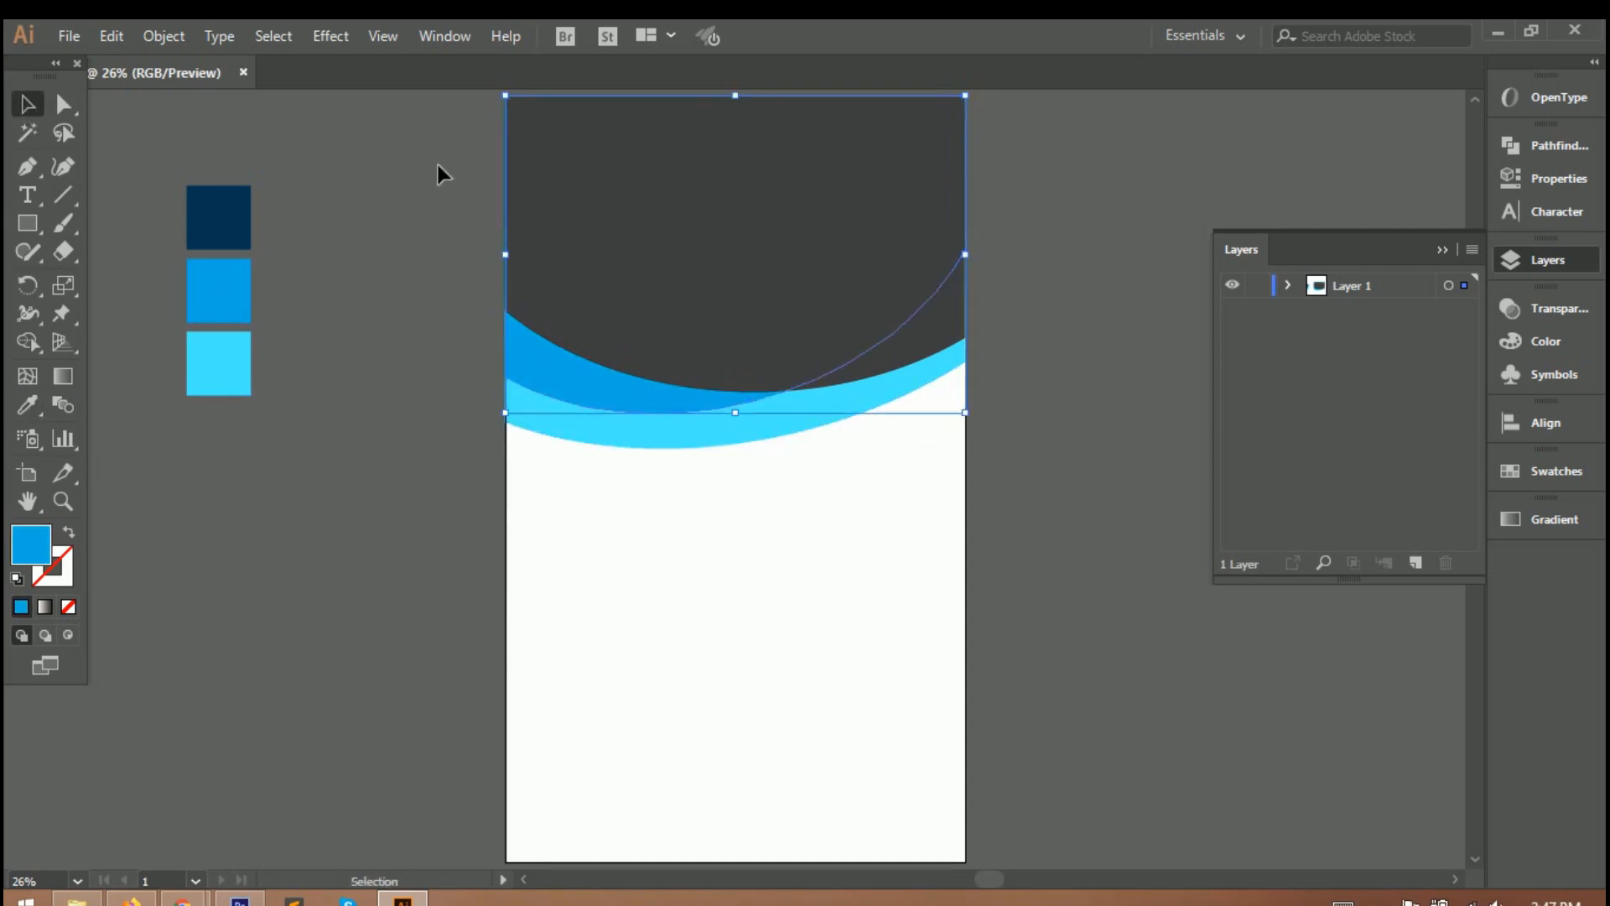
Recolour the large dark grey header shape with the navy sampled from the palette squares
{"action": "left_click", "coordinate": [579, 226]}
{"action": "left_click", "coordinate": [27, 405]}
{"action": "left_click", "coordinate": [220, 220]}
{"action": "left_click", "coordinate": [27, 104]}
{"action": "left_click", "coordinate": [865, 613]}
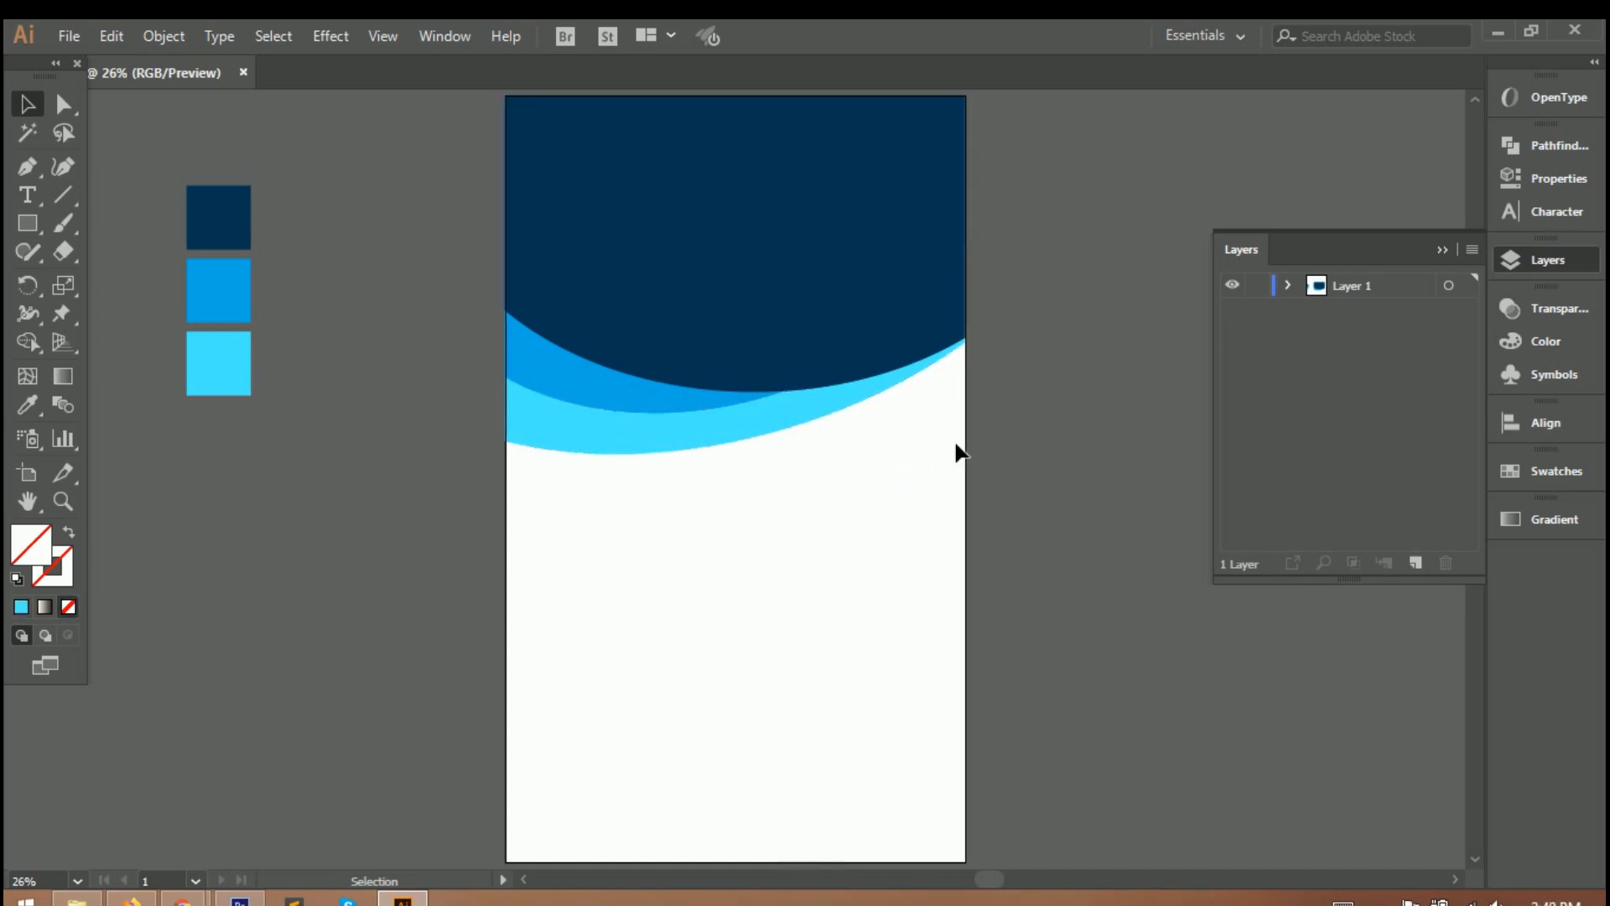
Draw a circle in the middle of the navy header and shrink it slightly
{"action": "left_click_drag", "start_coordinate": [24, 223], "coordinate": [104, 276]}
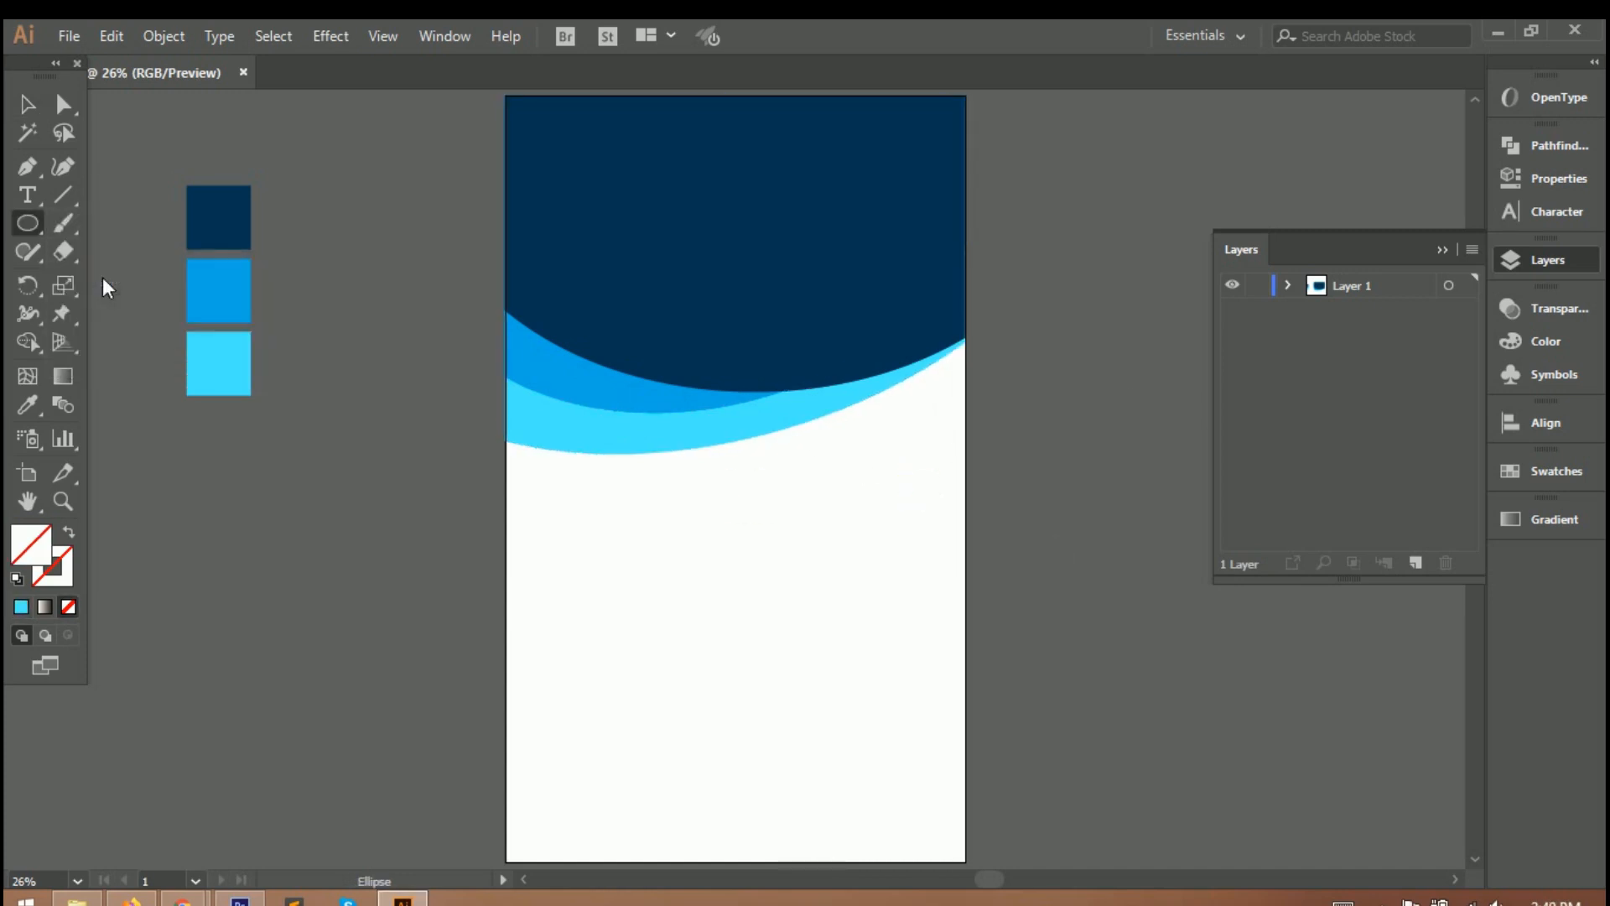
{"action": "left_click_drag", "start_coordinate": [730, 219], "coordinate": [755, 241]}
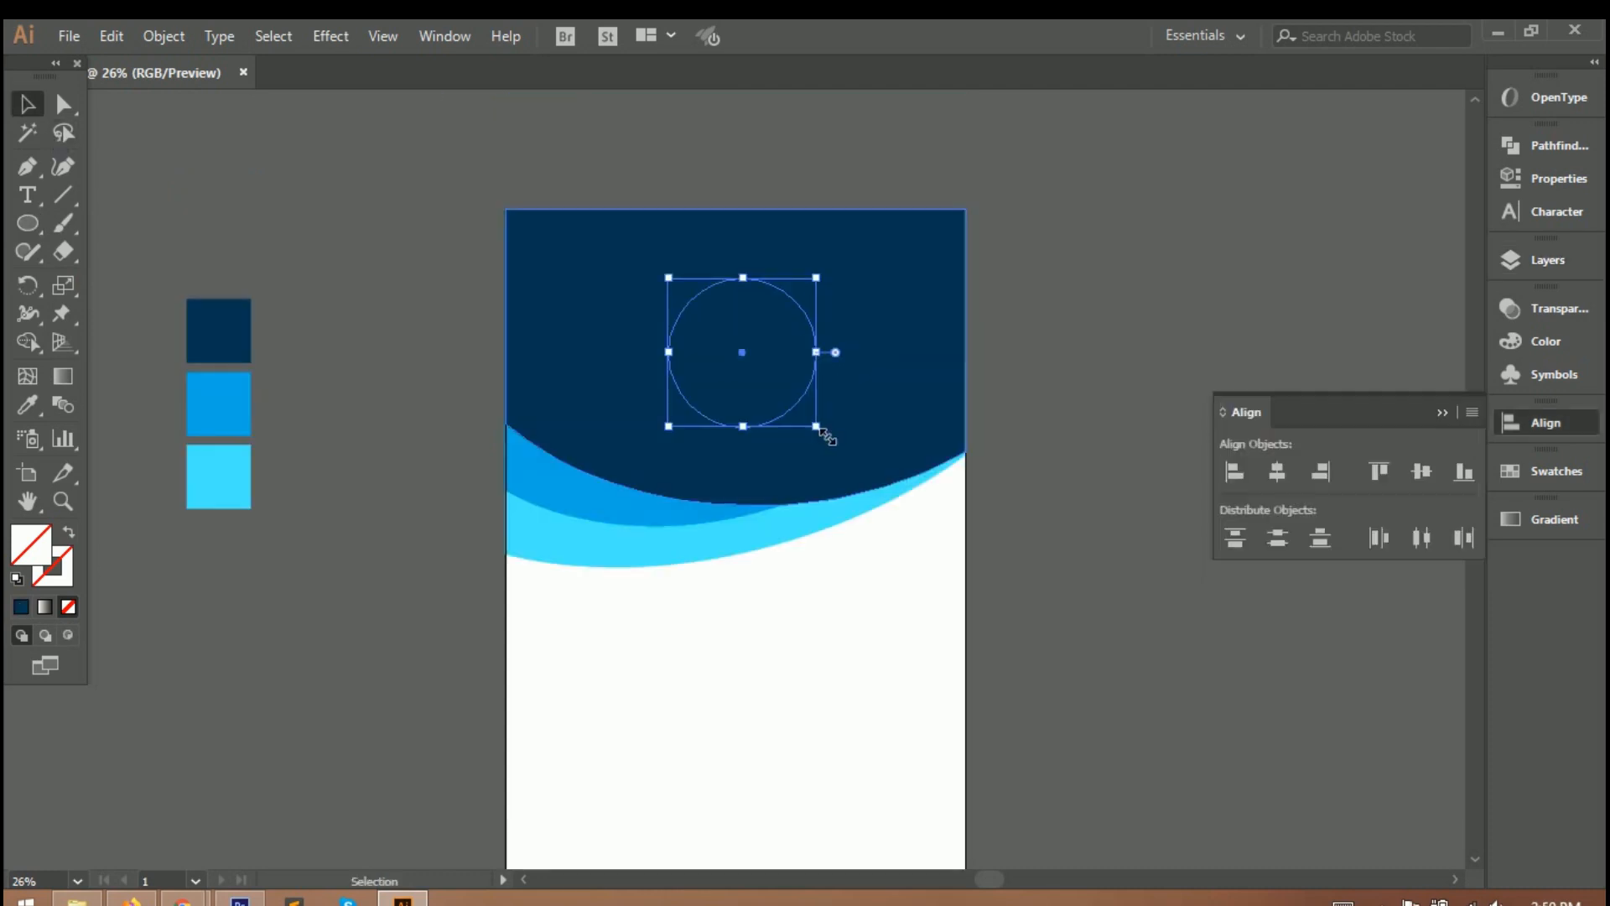
{"action": "left_click_drag", "start_coordinate": [826, 425], "coordinate": [807, 416]}
Fill the circle with the dark grey 444444 and set its stroke to none
{"action": "double_click", "coordinate": [32, 547]}
{"action": "left_click", "coordinate": [863, 568]}
{"action": "left_click", "coordinate": [1408, 344]}
{"action": "left_click", "coordinate": [61, 582]}
{"action": "left_click", "coordinate": [68, 606]}
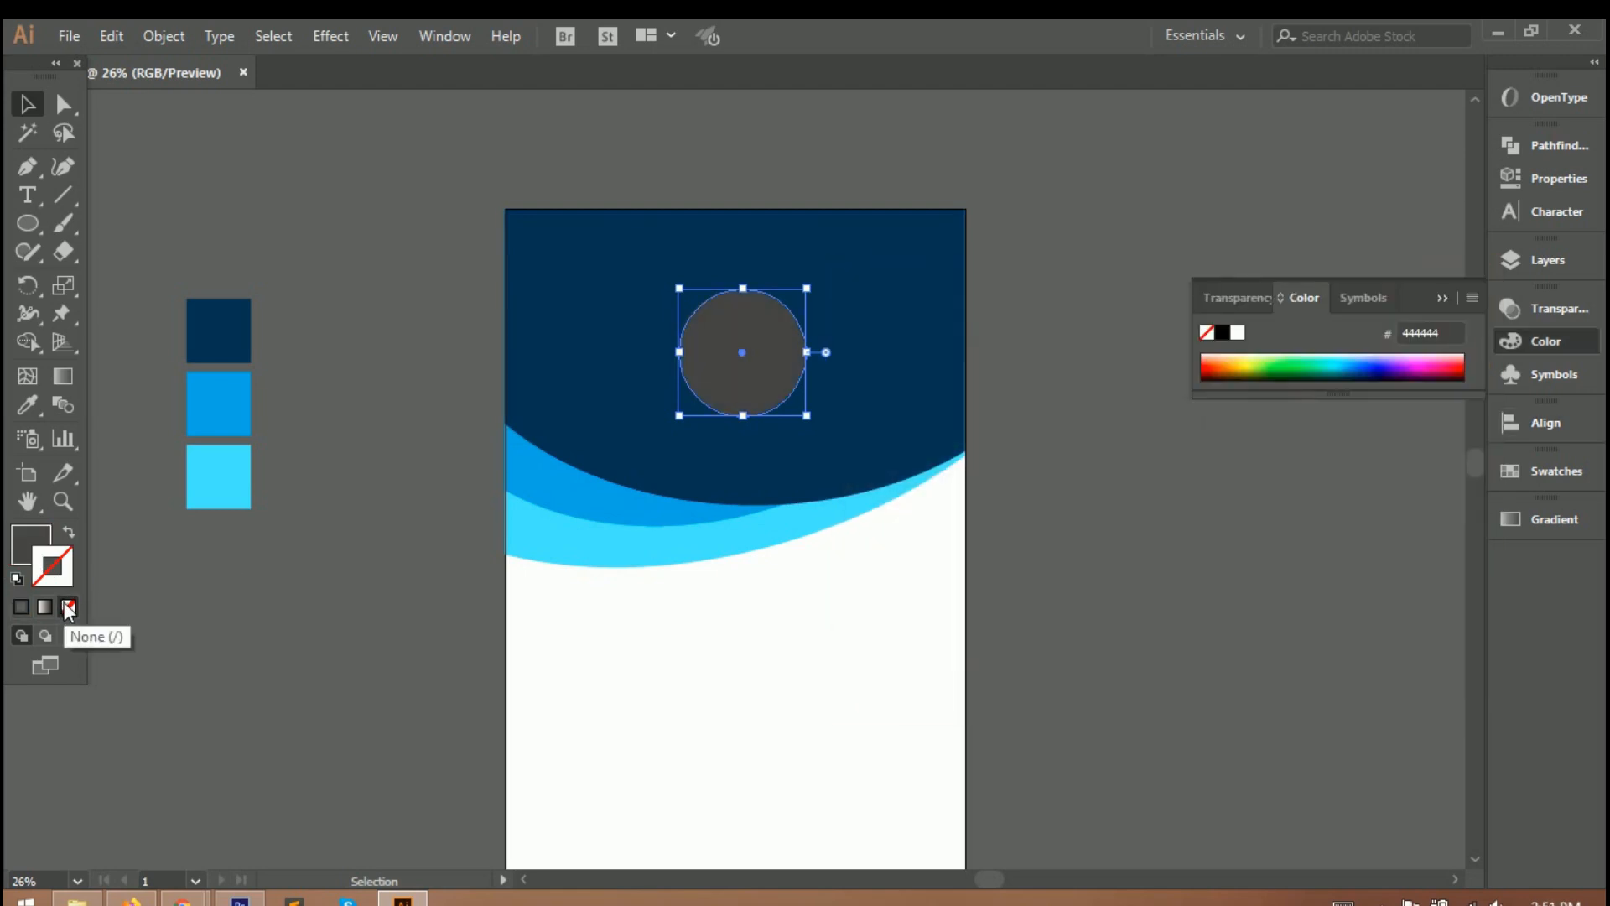
Give the circle a near-white stroke, fffdfd
{"action": "double_click", "coordinate": [64, 574]}
{"action": "left_click", "coordinate": [855, 343]}
{"action": "left_click", "coordinate": [1376, 344]}
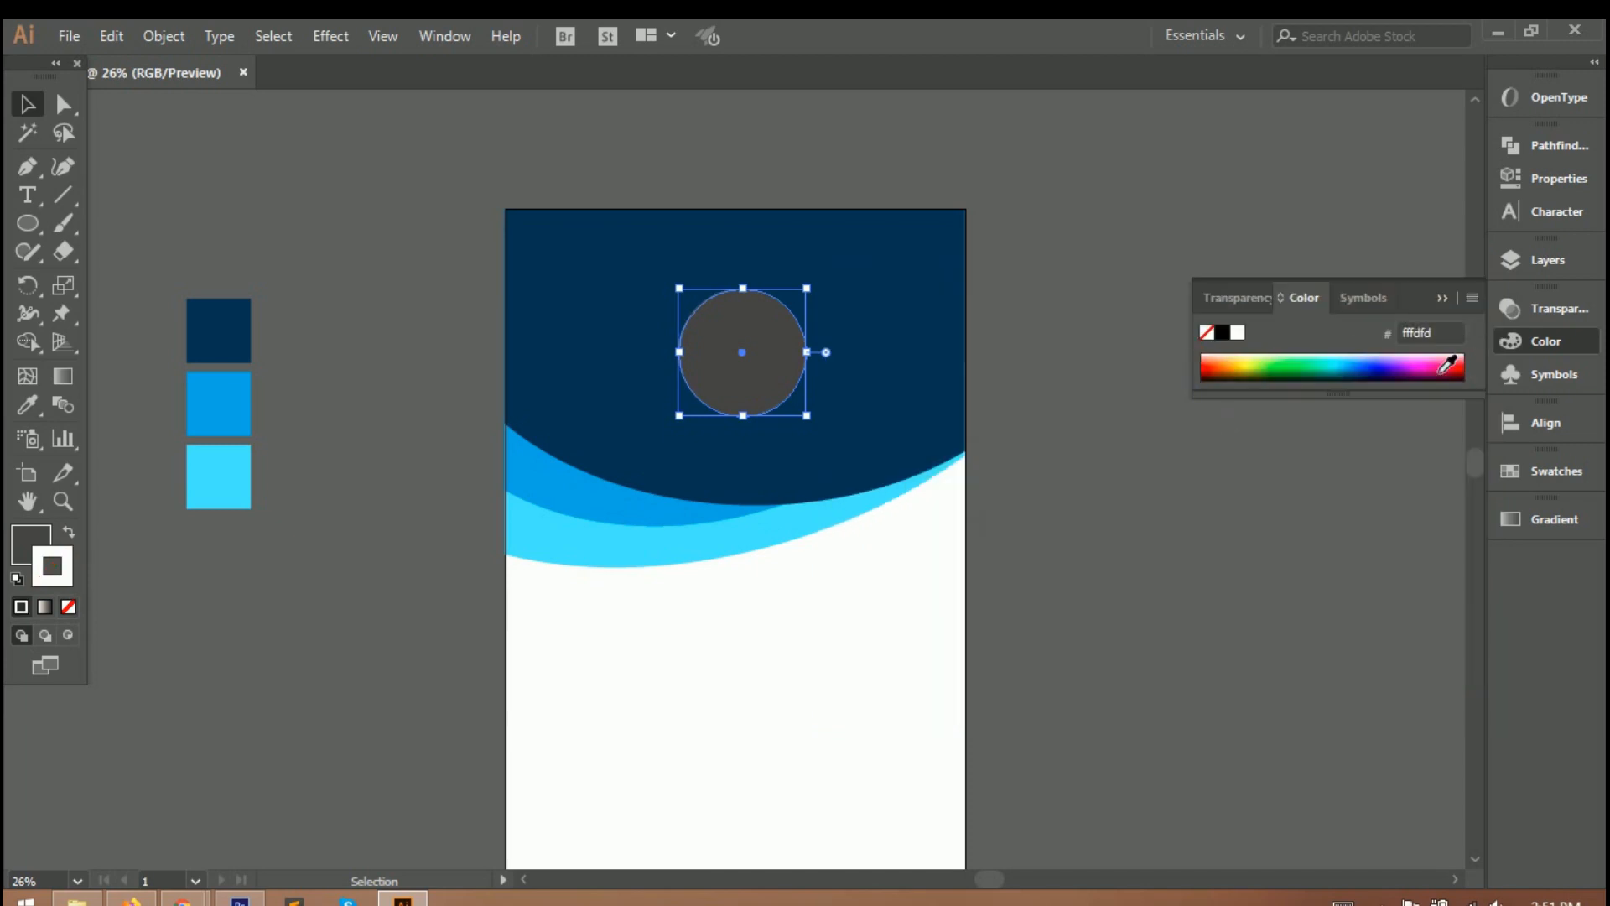
Set the circle's stroke weight to 10 pt and deselect the circle
{"action": "key", "text": "ctrl+F10"}
{"action": "left_click", "coordinate": [1129, 161]}
{"action": "key", "text": "Up"}
{"action": "key", "text": "Up"}
{"action": "key", "text": "Up"}
{"action": "key", "text": "Up"}
{"action": "key", "text": "Up"}
{"action": "key", "text": "Up"}
{"action": "key", "text": "Up"}
{"action": "key", "text": "Up"}
{"action": "key", "text": "Up"}
{"action": "key", "text": "Up"}
{"action": "key", "text": "Up"}
{"action": "key", "text": "Up"}
{"action": "key", "text": "Up"}
{"action": "key", "text": "Up"}
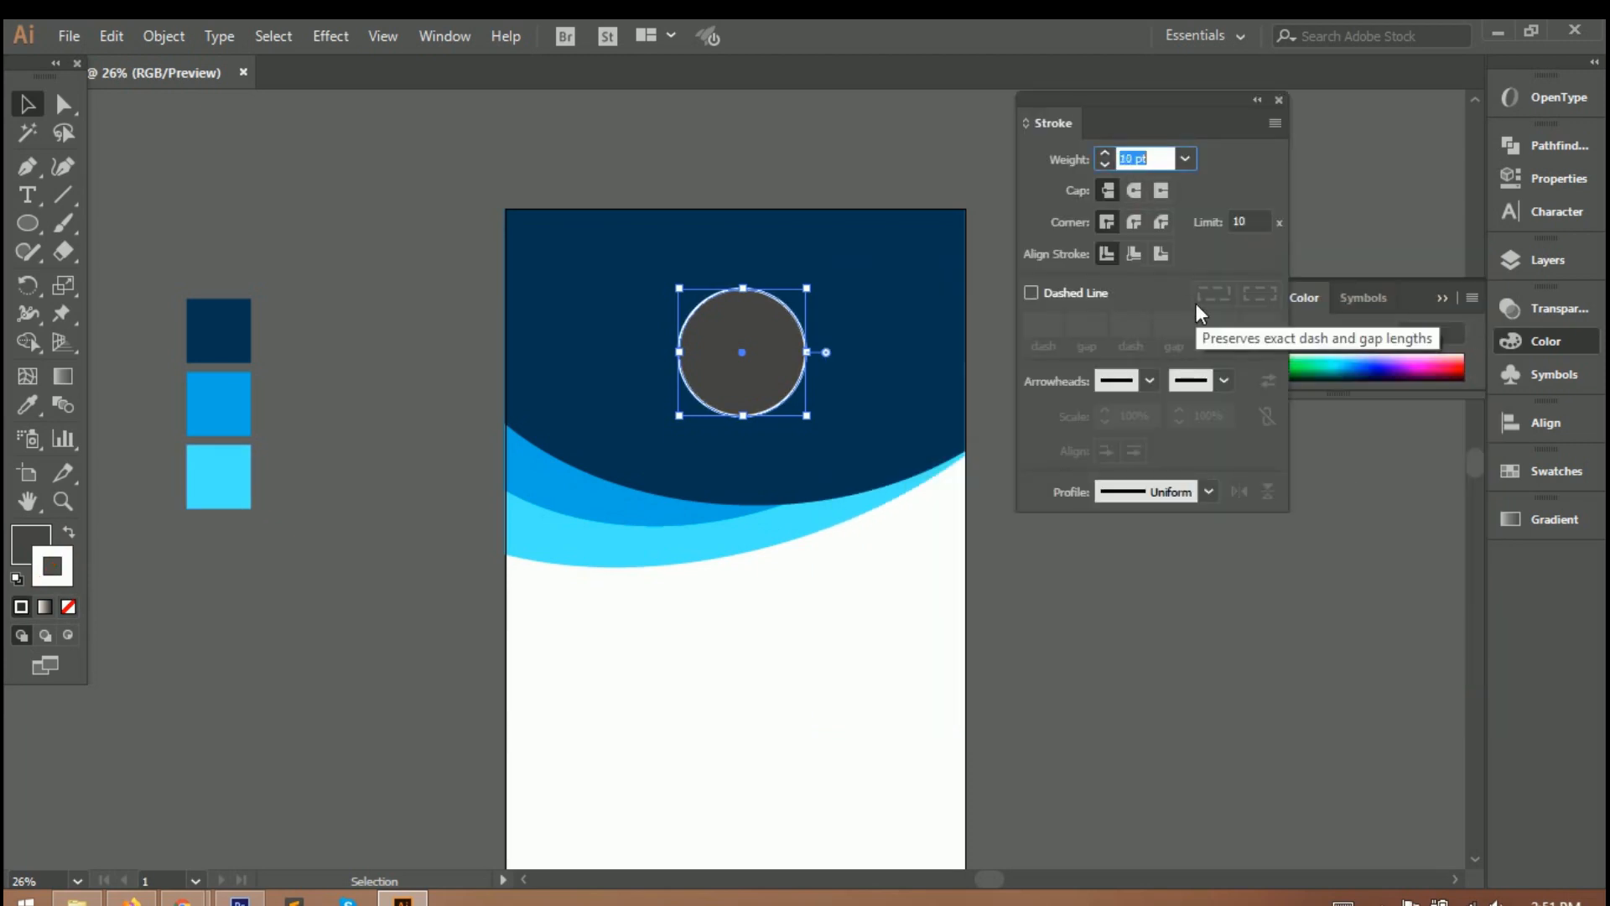
{"action": "left_click", "coordinate": [1003, 381]}
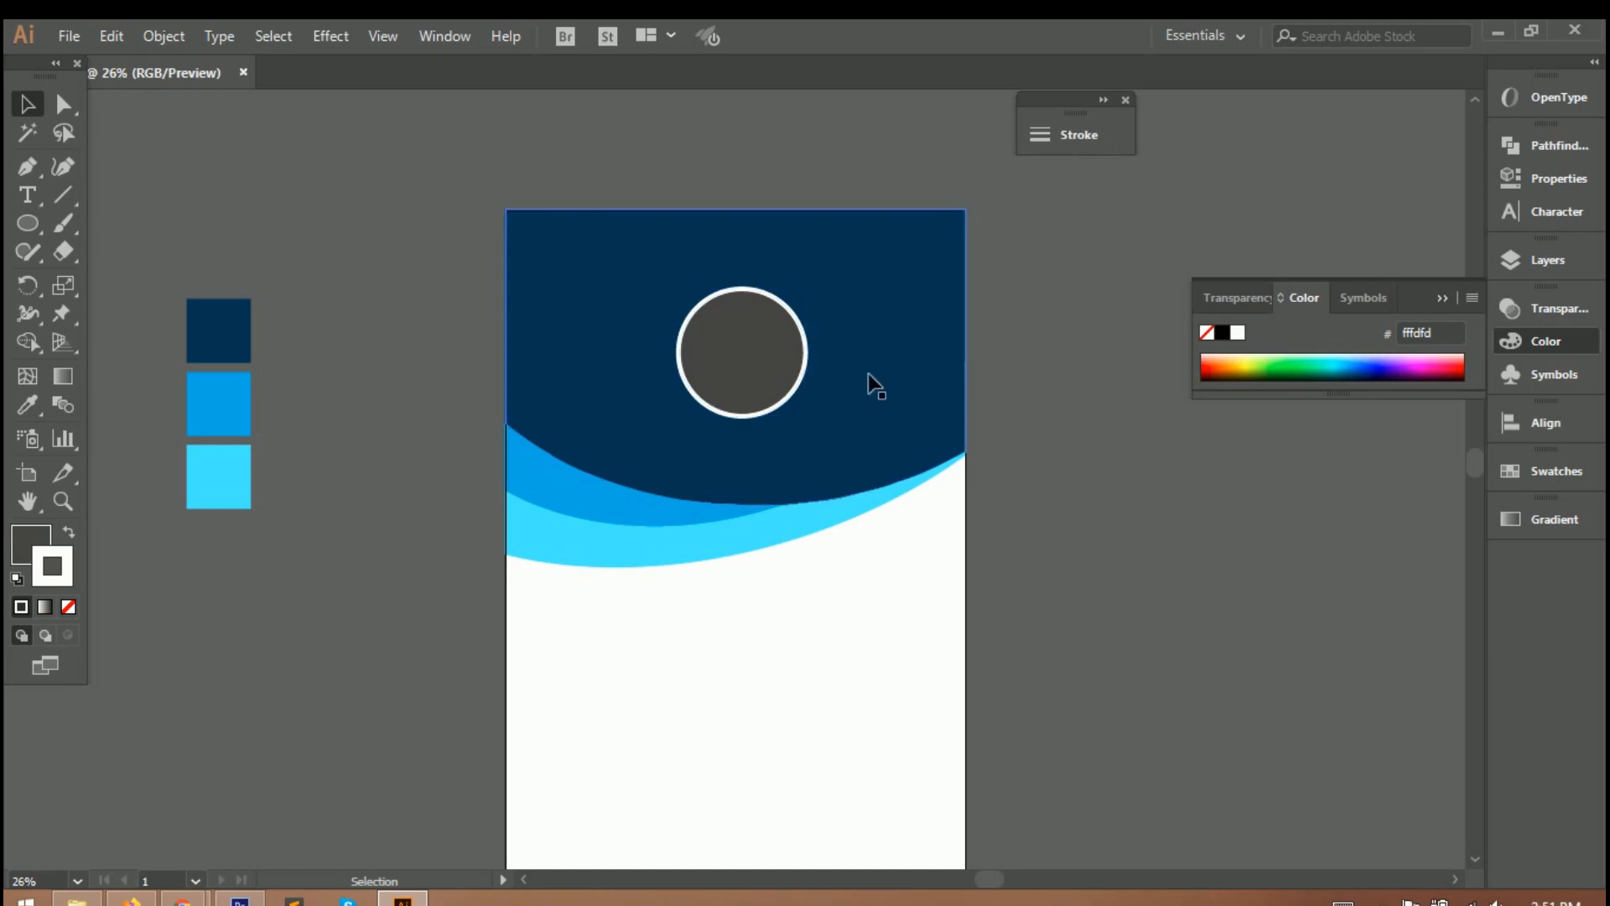
Move the grey circle up slightly and add the employee's full name in white, ffffff, centred beneath it
{"action": "left_click", "coordinate": [1206, 594]}
{"action": "left_click", "coordinate": [742, 359]}
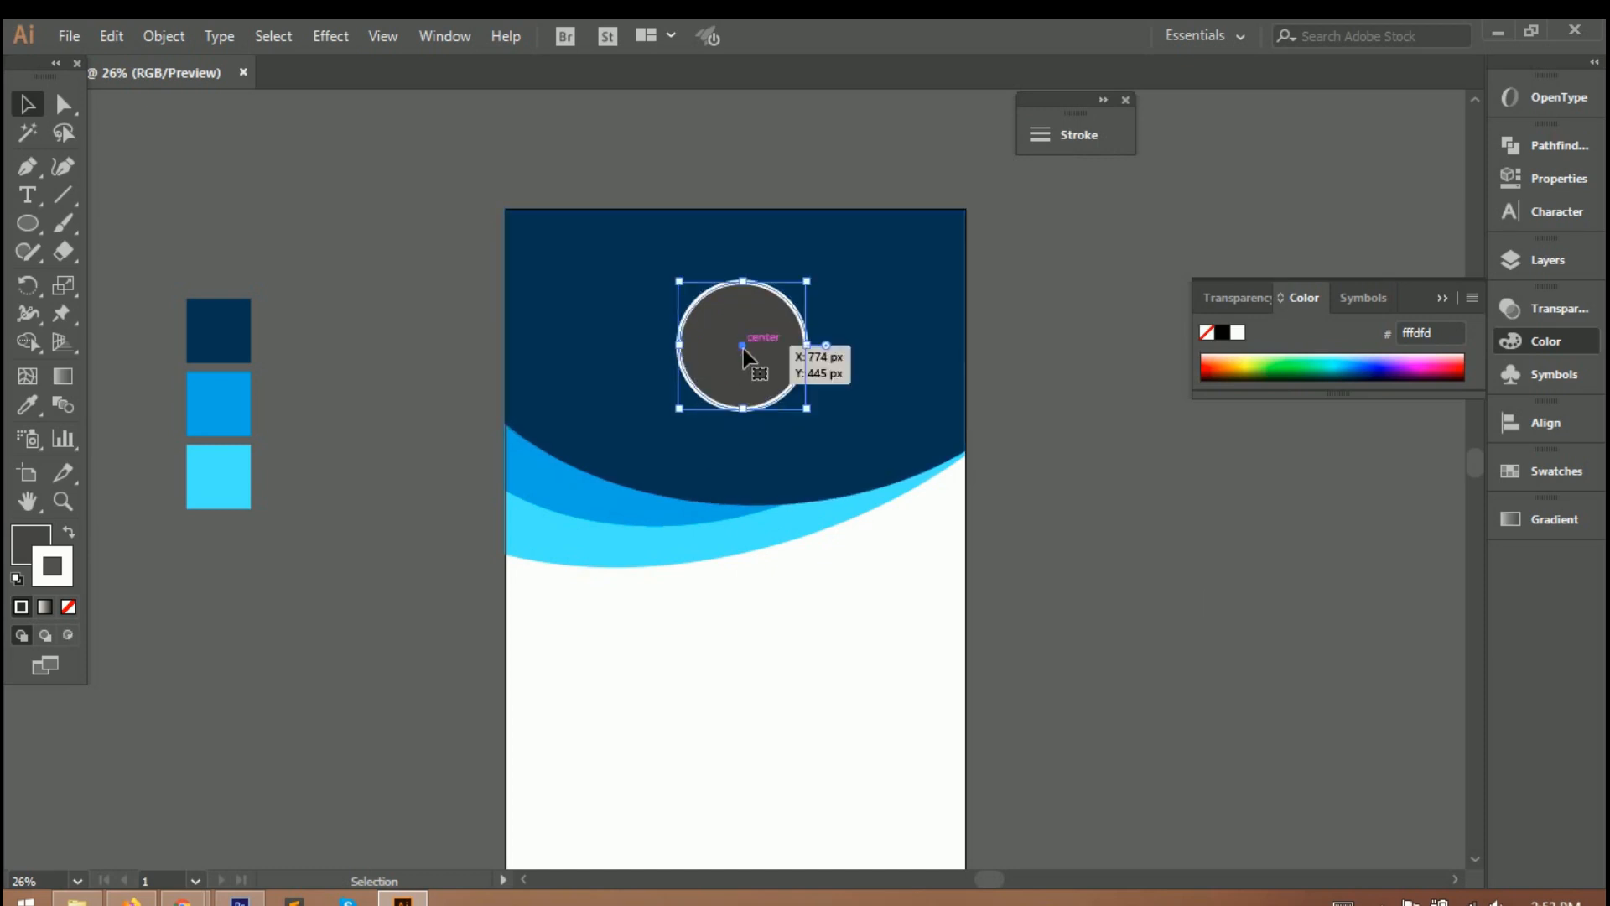
{"action": "key", "text": "t"}
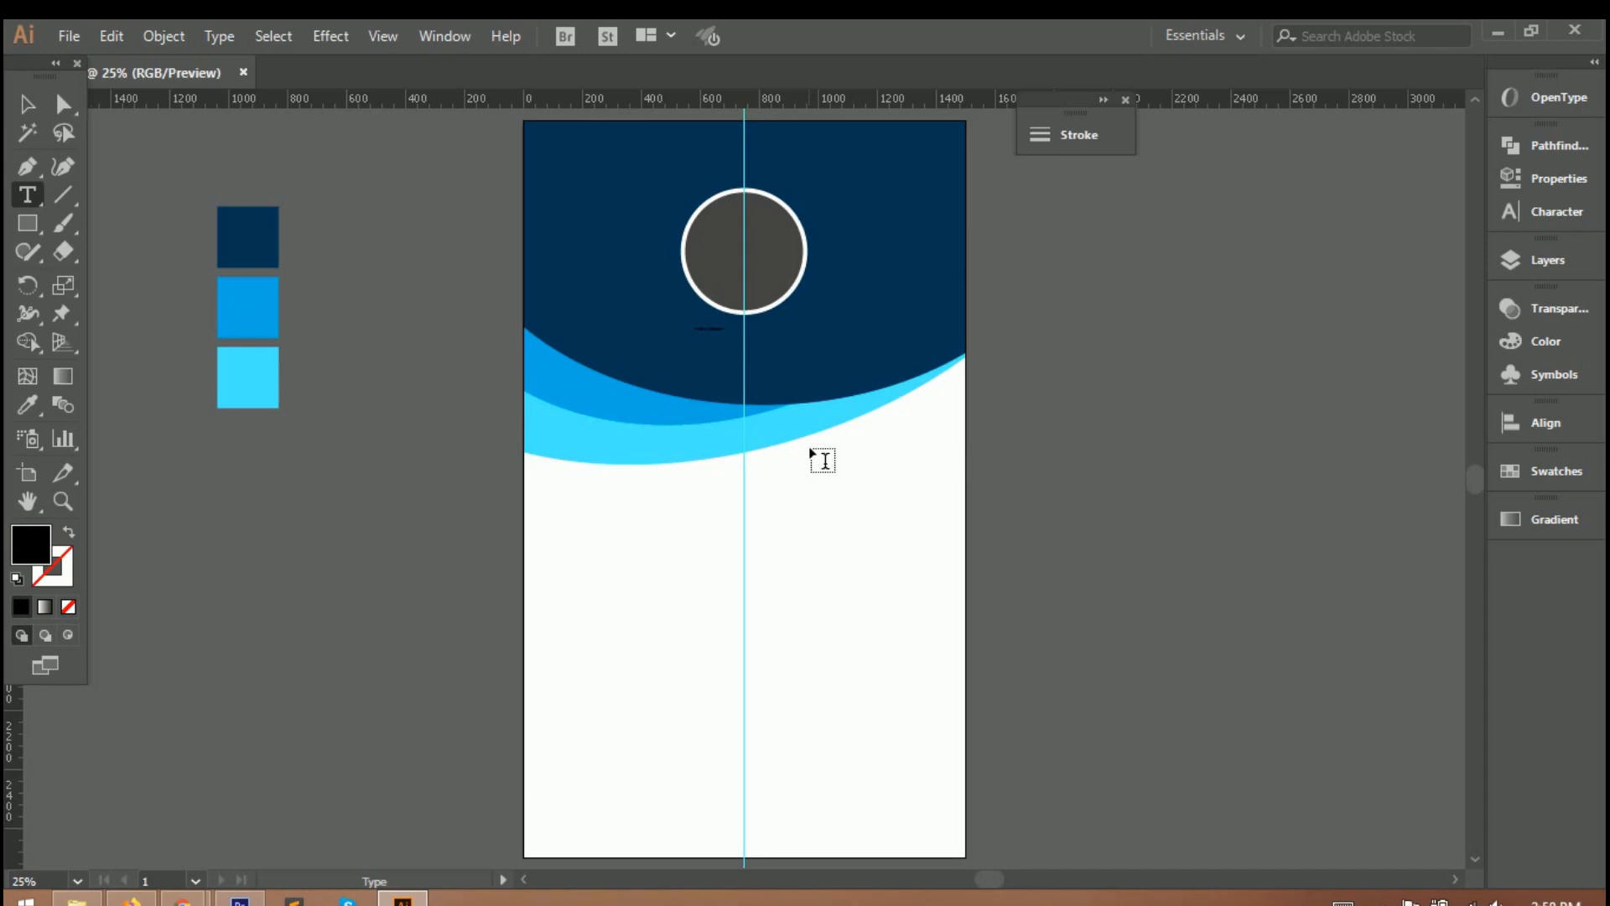
{"action": "double_click", "coordinate": [38, 551]}
{"action": "type", "text": "ffffff"}
{"action": "left_click", "coordinate": [1395, 345]}
{"action": "left_click_drag", "start_coordinate": [723, 339], "coordinate": [805, 352]}
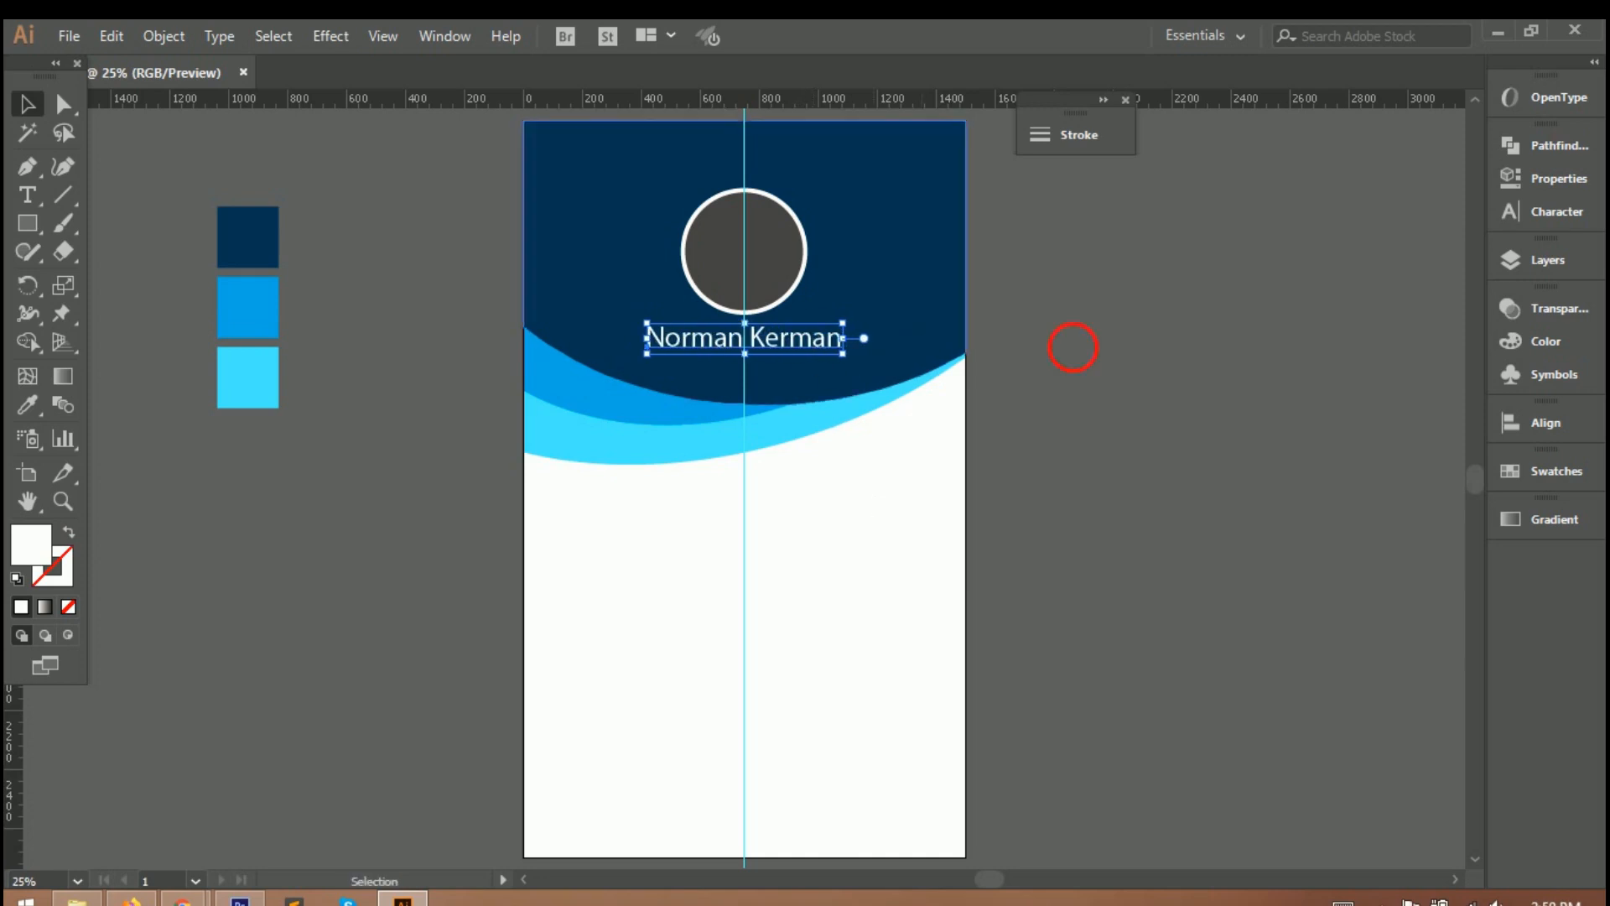
Set the name to all caps at 72 pt and centre it on the vertical guide
{"action": "left_click", "coordinate": [1510, 211]}
{"action": "left_click", "coordinate": [1234, 407]}
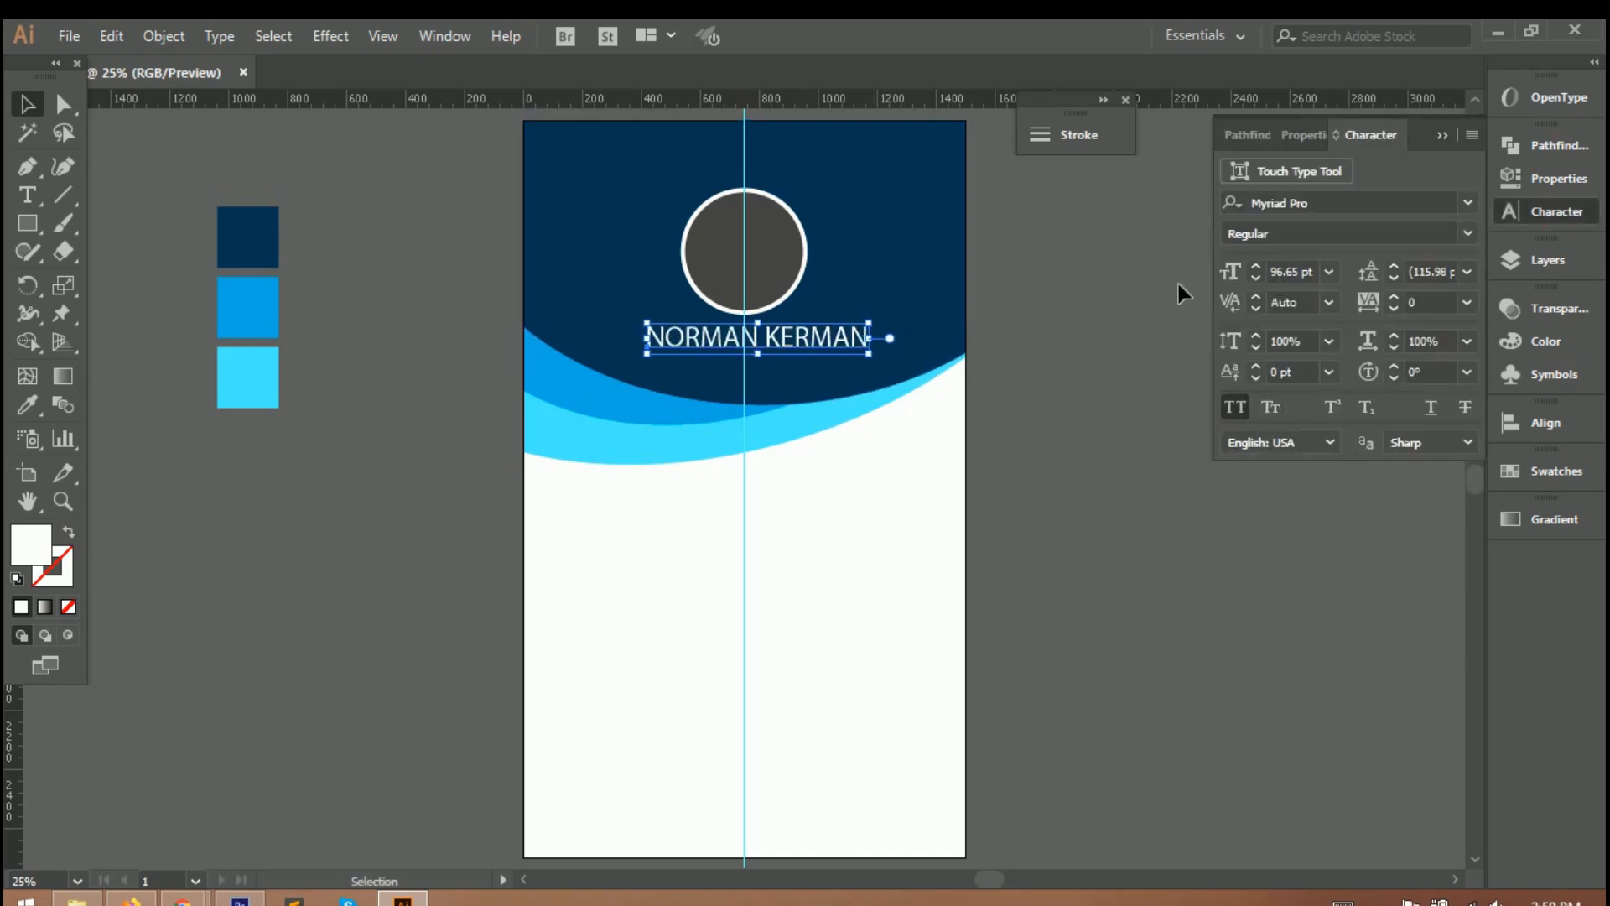
{"action": "left_click", "coordinate": [1330, 270]}
{"action": "left_click", "coordinate": [1351, 691]}
{"action": "left_click_drag", "start_coordinate": [763, 342], "coordinate": [784, 348]}
{"action": "left_click", "coordinate": [708, 385]}
Add the text line GRAPHIC DESIGNER beneath the name
{"action": "key", "text": "t"}
{"action": "left_click", "coordinate": [713, 389]}
{"action": "type", "text": "GRAPHIC DESIGNER"}
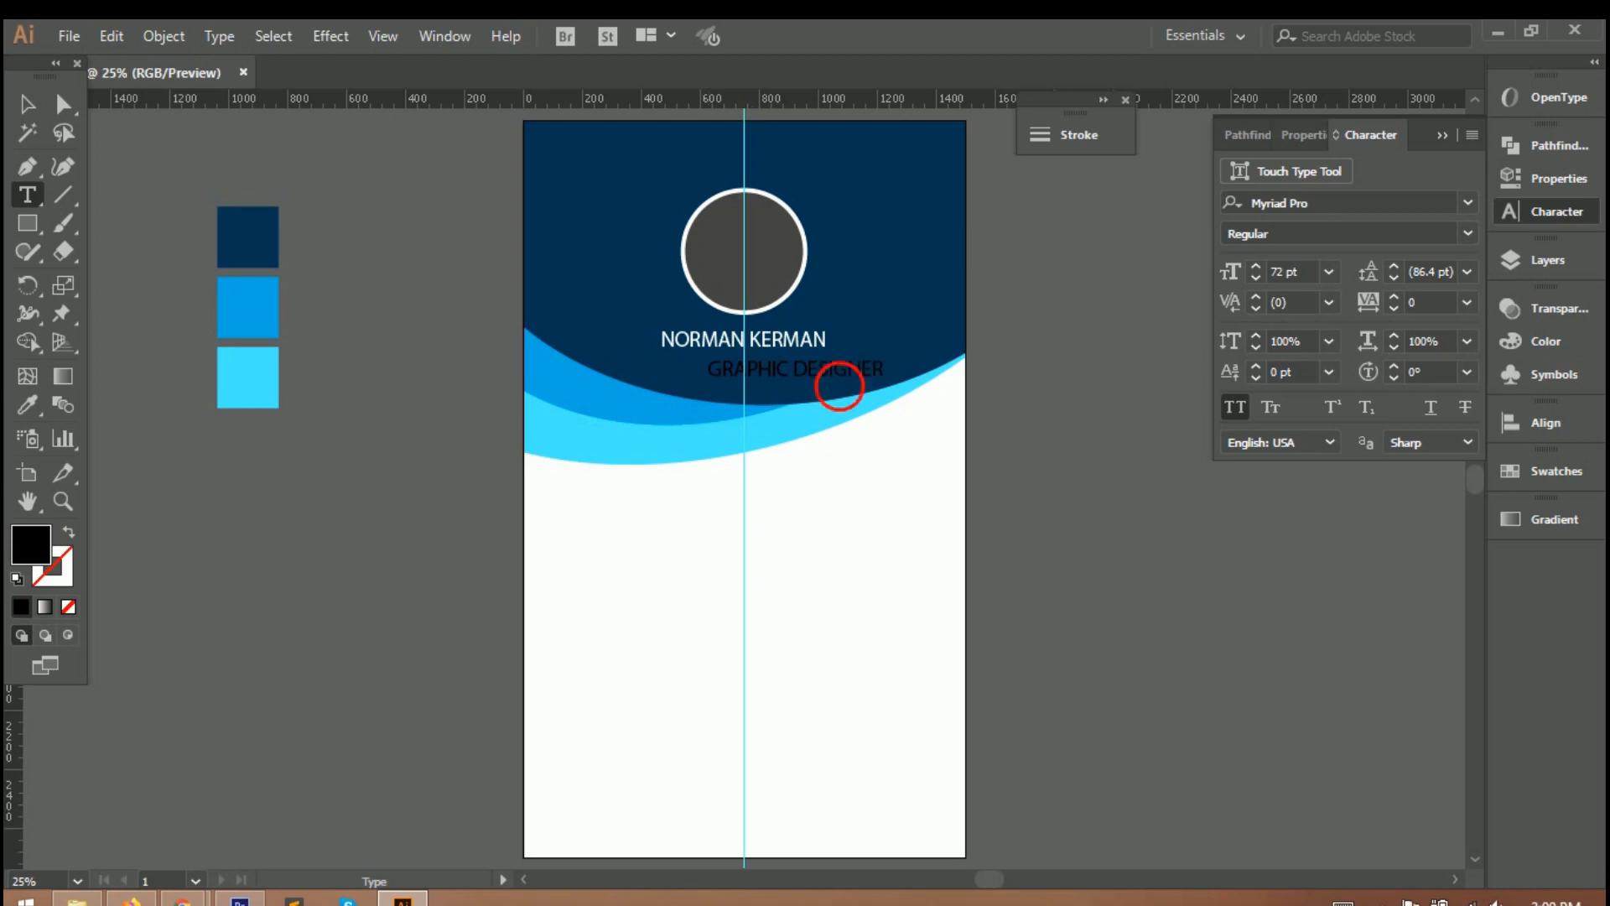
{"action": "key", "text": "ctrl+a"}
{"action": "key", "text": "Escape"}
Make the GRAPHIC DESIGNER line white at 48 pt and centre it under the name on the vertical guide
{"action": "left_click", "coordinate": [1329, 271]}
{"action": "left_click", "coordinate": [1360, 666]}
{"action": "left_click_drag", "start_coordinate": [854, 371], "coordinate": [737, 401]}
{"action": "left_click", "coordinate": [1329, 271]}
{"action": "left_click", "coordinate": [1356, 642]}
{"action": "key", "text": "ctrl+equal"}
{"action": "key", "text": "ctrl+equal"}
{"action": "key", "text": "ctrl+equal"}
{"action": "key", "text": "ctrl+equal"}
{"action": "key", "text": "ctrl+equal"}
{"action": "left_click", "coordinate": [775, 500]}
{"action": "key", "text": "ctrl+0"}
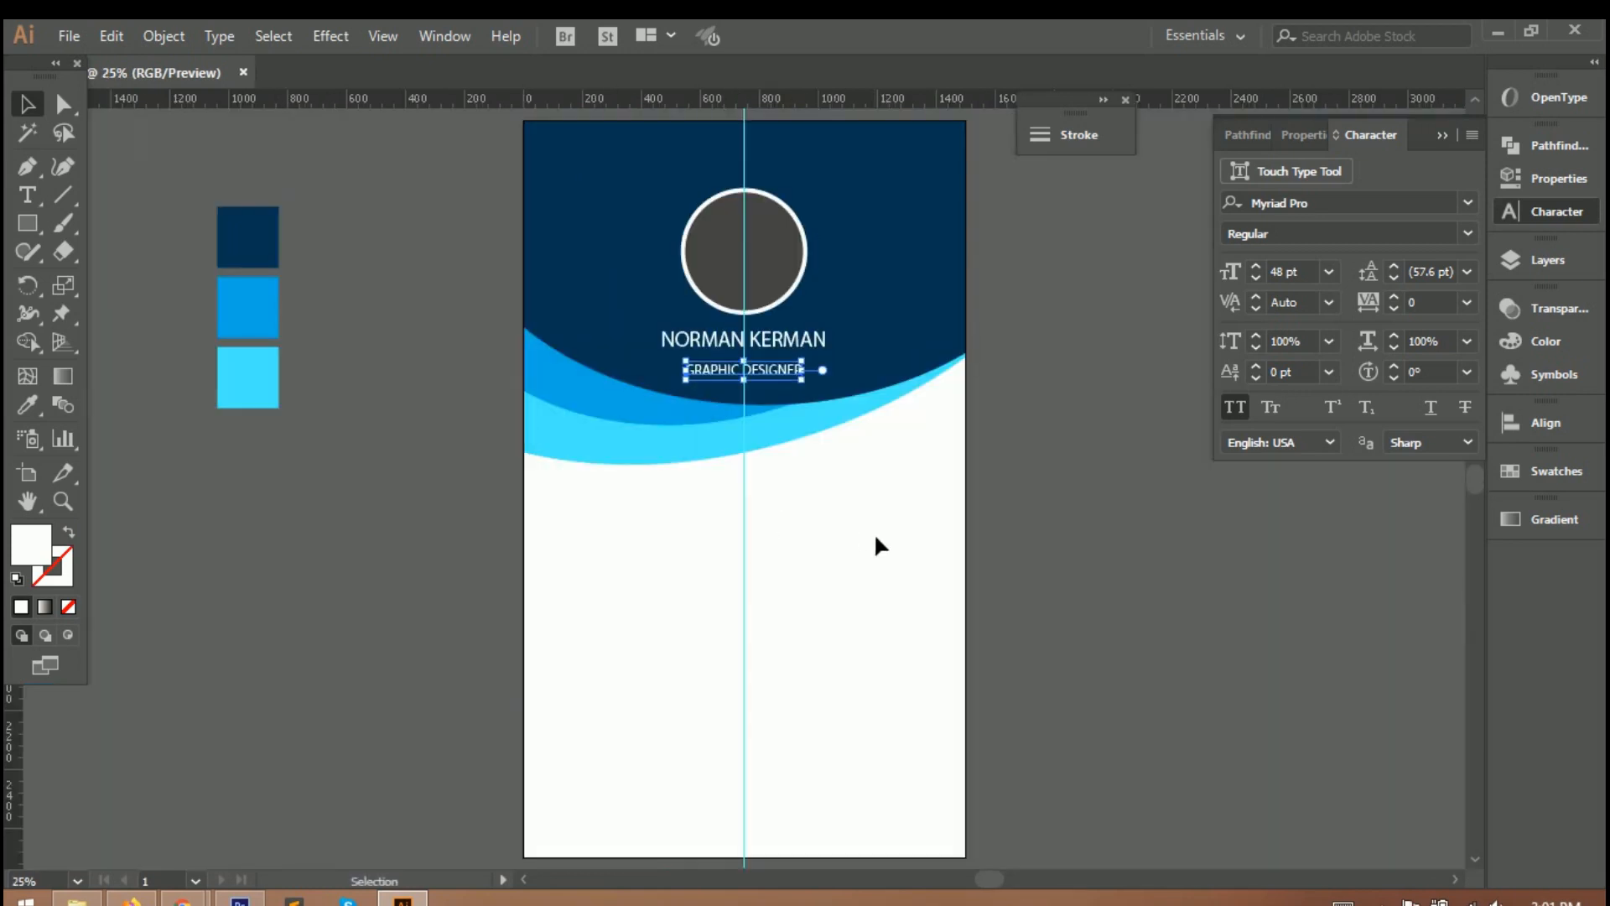
Enlarge the header circle and raise it away from the name, and nudge the job title closer to the name
{"action": "left_click", "coordinate": [784, 237]}
{"action": "left_click_drag", "start_coordinate": [808, 189], "coordinate": [817, 181]}
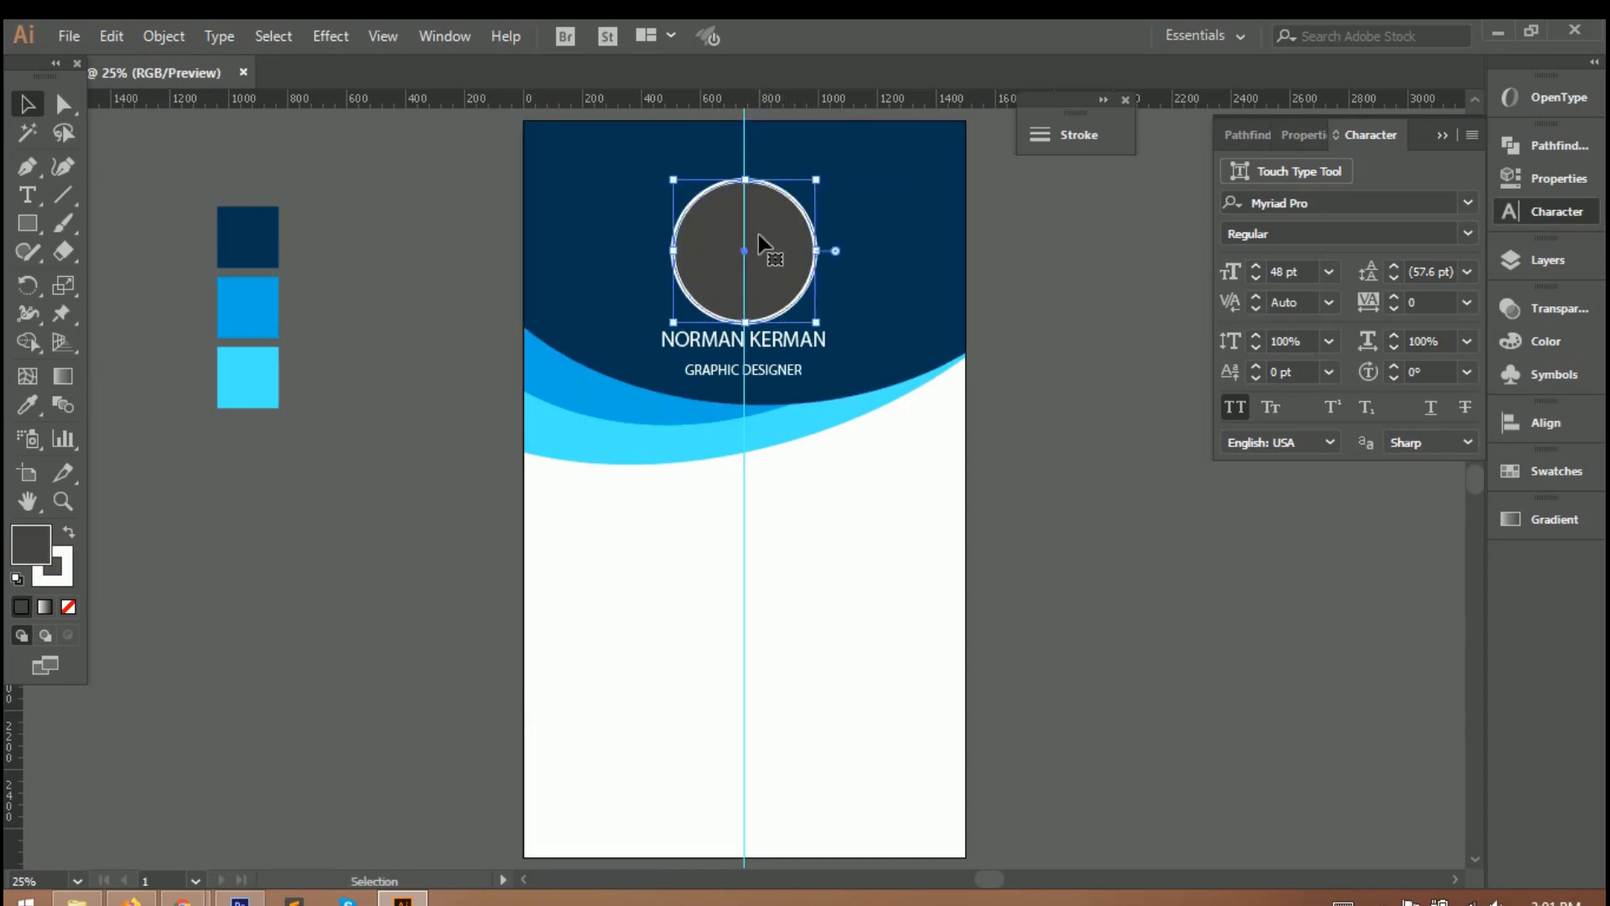
{"action": "left_click_drag", "start_coordinate": [769, 249], "coordinate": [766, 229]}
{"action": "left_click", "coordinate": [768, 371]}
{"action": "left_click_drag", "start_coordinate": [765, 367], "coordinate": [766, 369]}
{"action": "left_click", "coordinate": [834, 560]}
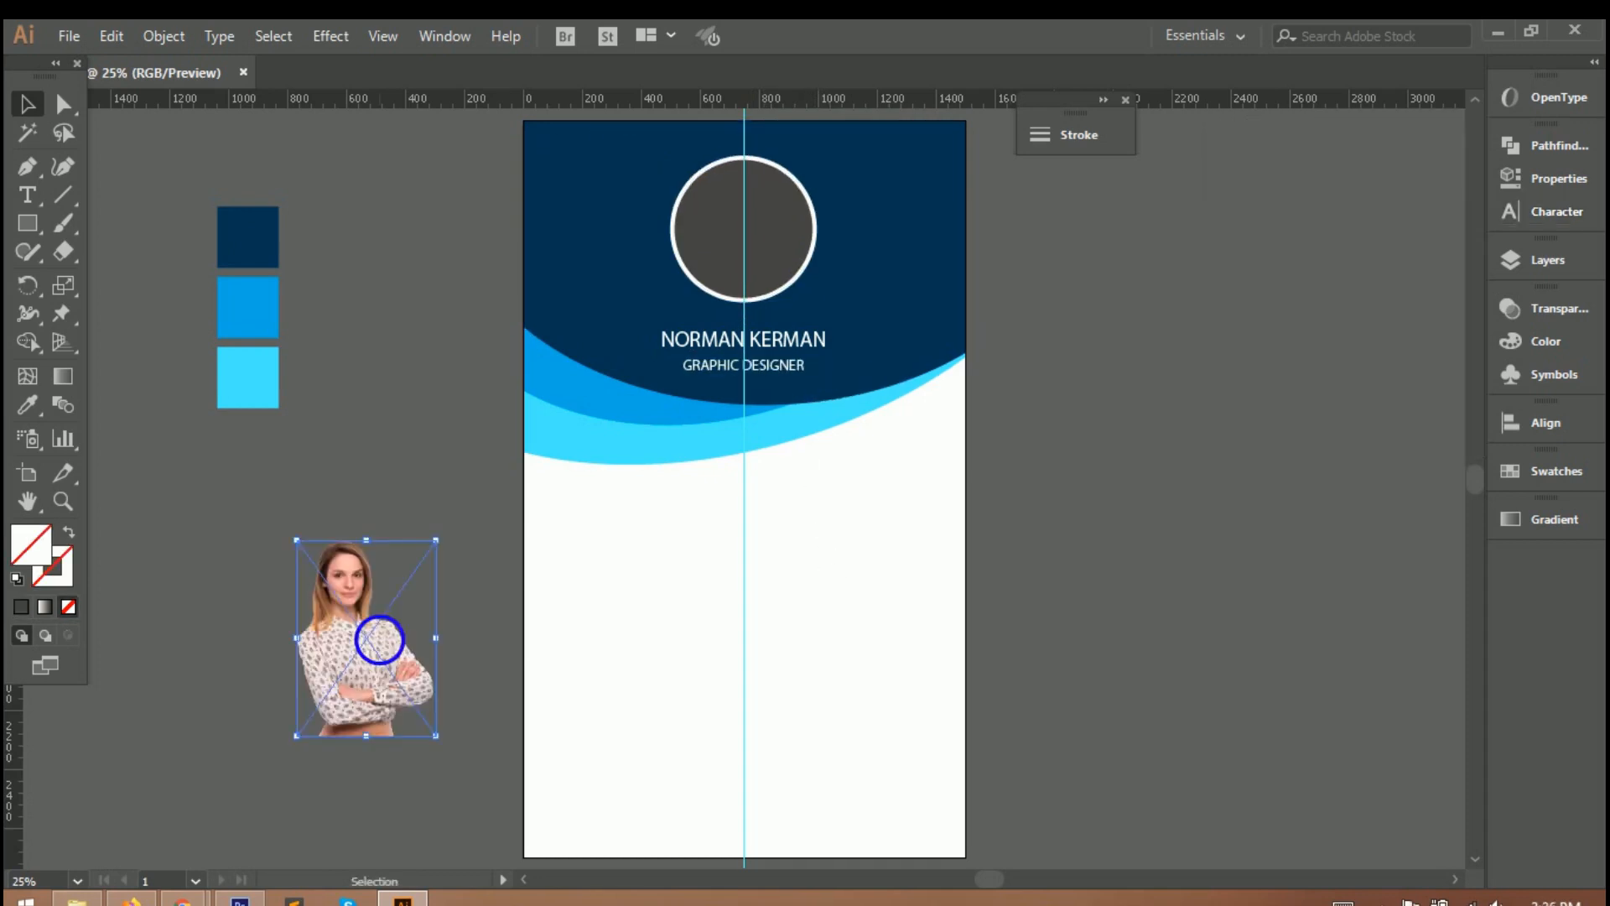
Copy the header circle, paste it in place, and move the copy onto the portrait photo beside the artboard
{"action": "left_click_drag", "start_coordinate": [439, 737], "coordinate": [436, 736]}
{"action": "left_click", "coordinate": [718, 212]}
{"action": "left_click", "coordinate": [112, 36]}
{"action": "left_click", "coordinate": [148, 150]}
{"action": "left_click", "coordinate": [112, 36]}
{"action": "left_click", "coordinate": [189, 201]}
{"action": "left_click_drag", "start_coordinate": [742, 236], "coordinate": [340, 609]}
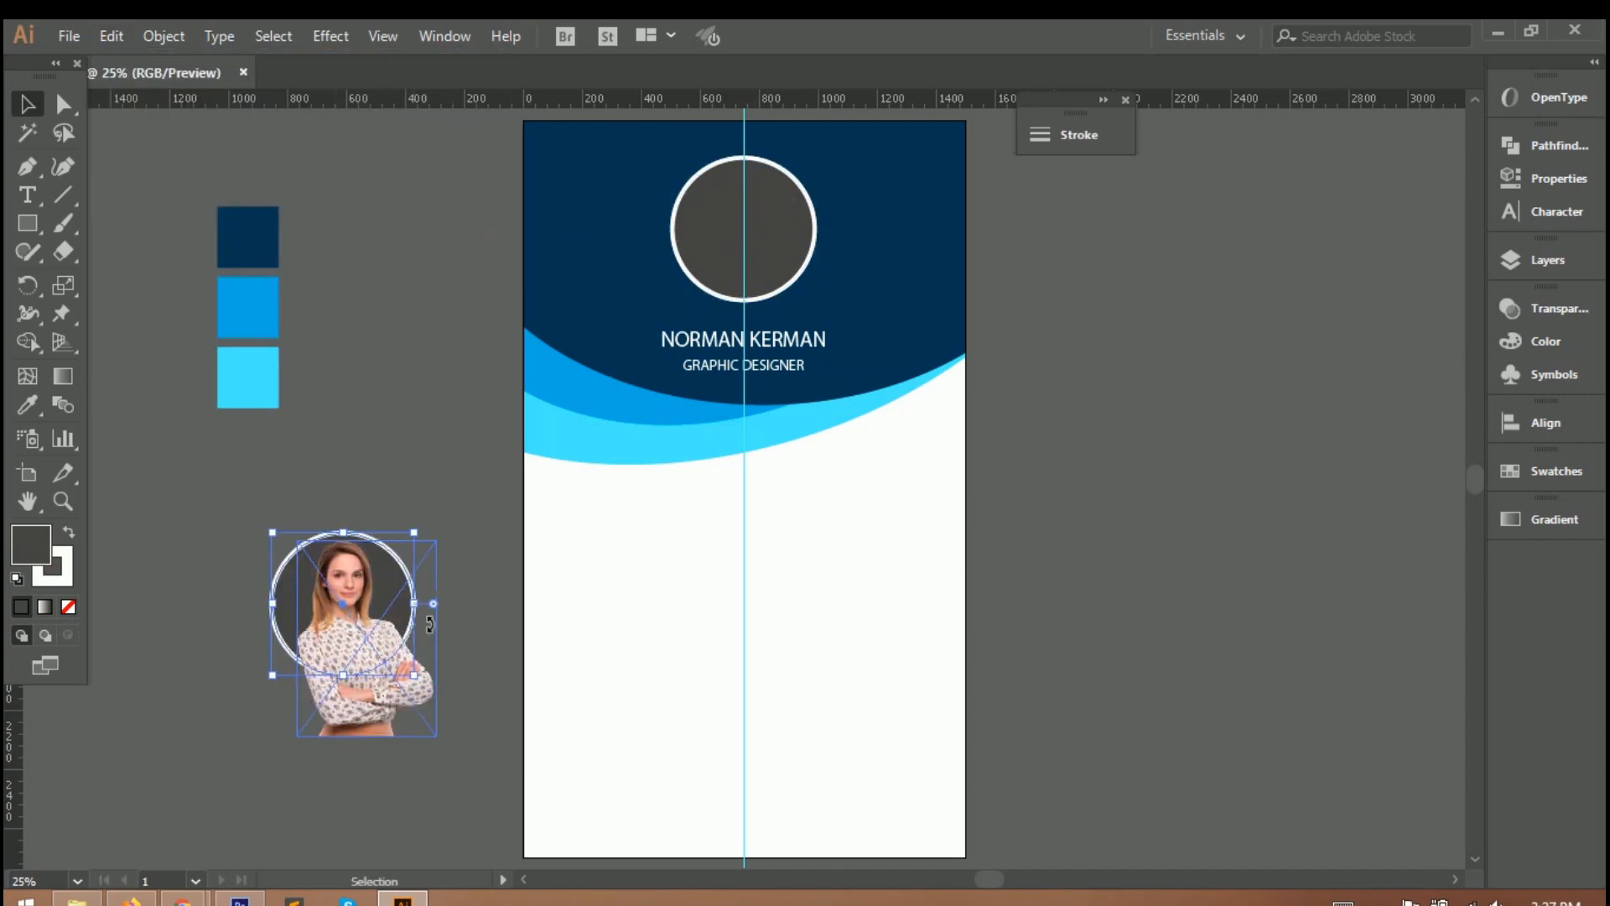
Adjust the portrait photo and the circle copy so the head and shoulders sit inside the circle
{"action": "left_click_drag", "start_coordinate": [360, 520], "coordinate": [371, 541]}
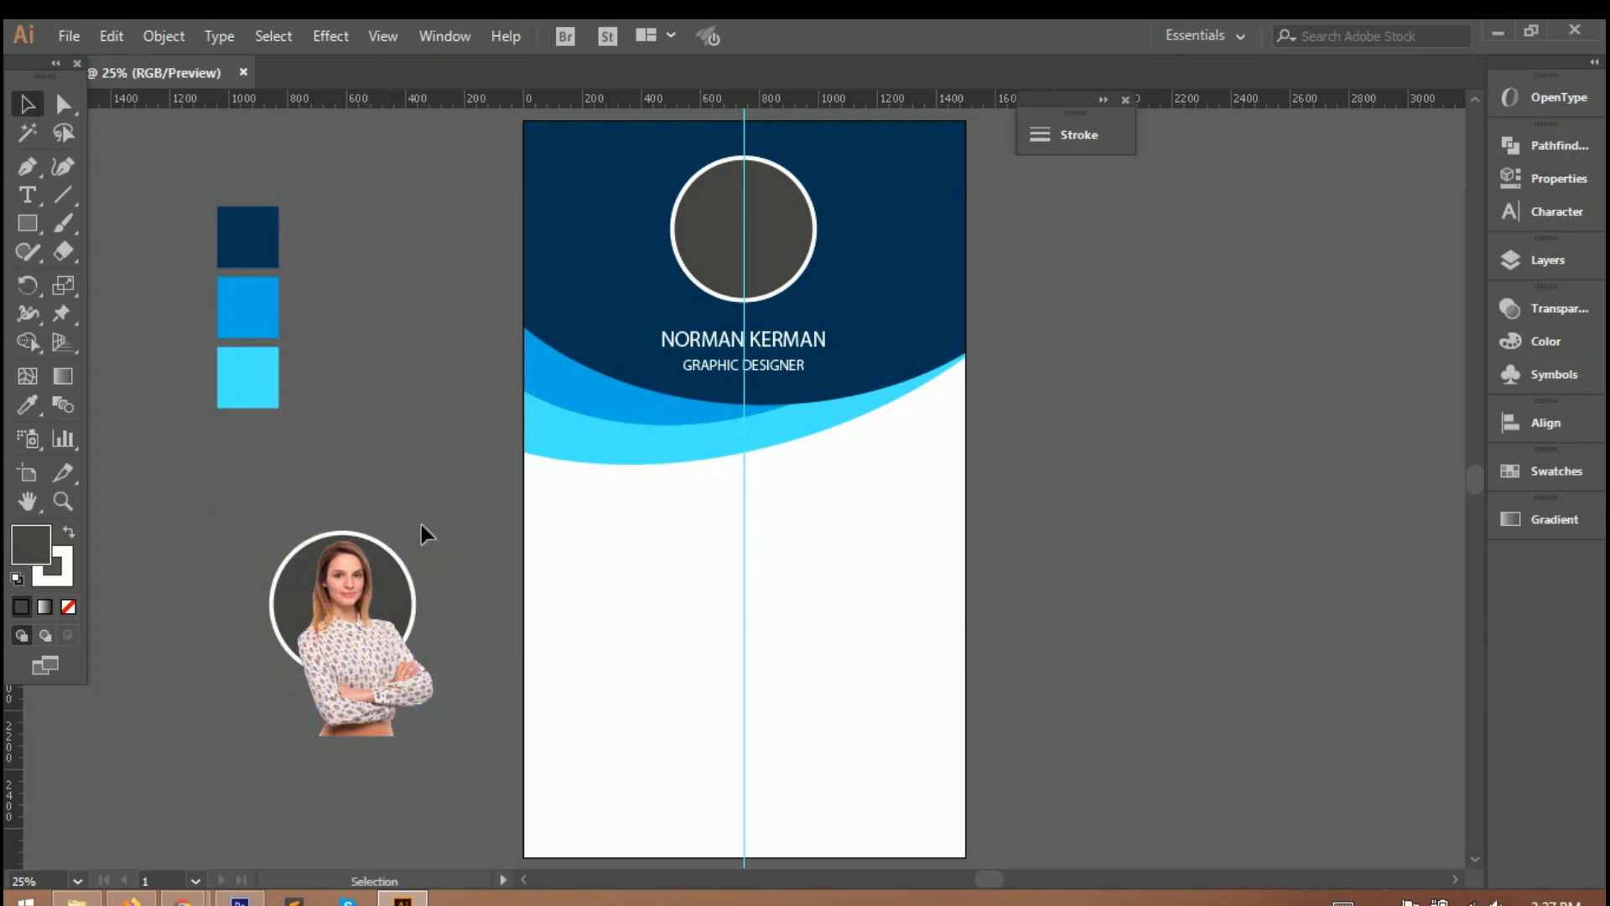
{"action": "left_click_drag", "start_coordinate": [401, 668], "coordinate": [381, 666]}
{"action": "left_click_drag", "start_coordinate": [380, 658], "coordinate": [386, 652]}
Crop the portrait photo to the circle copy with a clipping mask
{"action": "left_click", "coordinate": [111, 25]}
{"action": "left_click", "coordinate": [110, 31]}
{"action": "left_click", "coordinate": [164, 36]}
{"action": "mouse_move", "coordinate": [342, 811]}
{"action": "left_click", "coordinate": [575, 811]}
{"action": "key", "text": "Return"}
{"action": "left_click", "coordinate": [506, 718]}
{"action": "left_click", "coordinate": [287, 580]}
{"action": "left_click", "coordinate": [163, 36]}
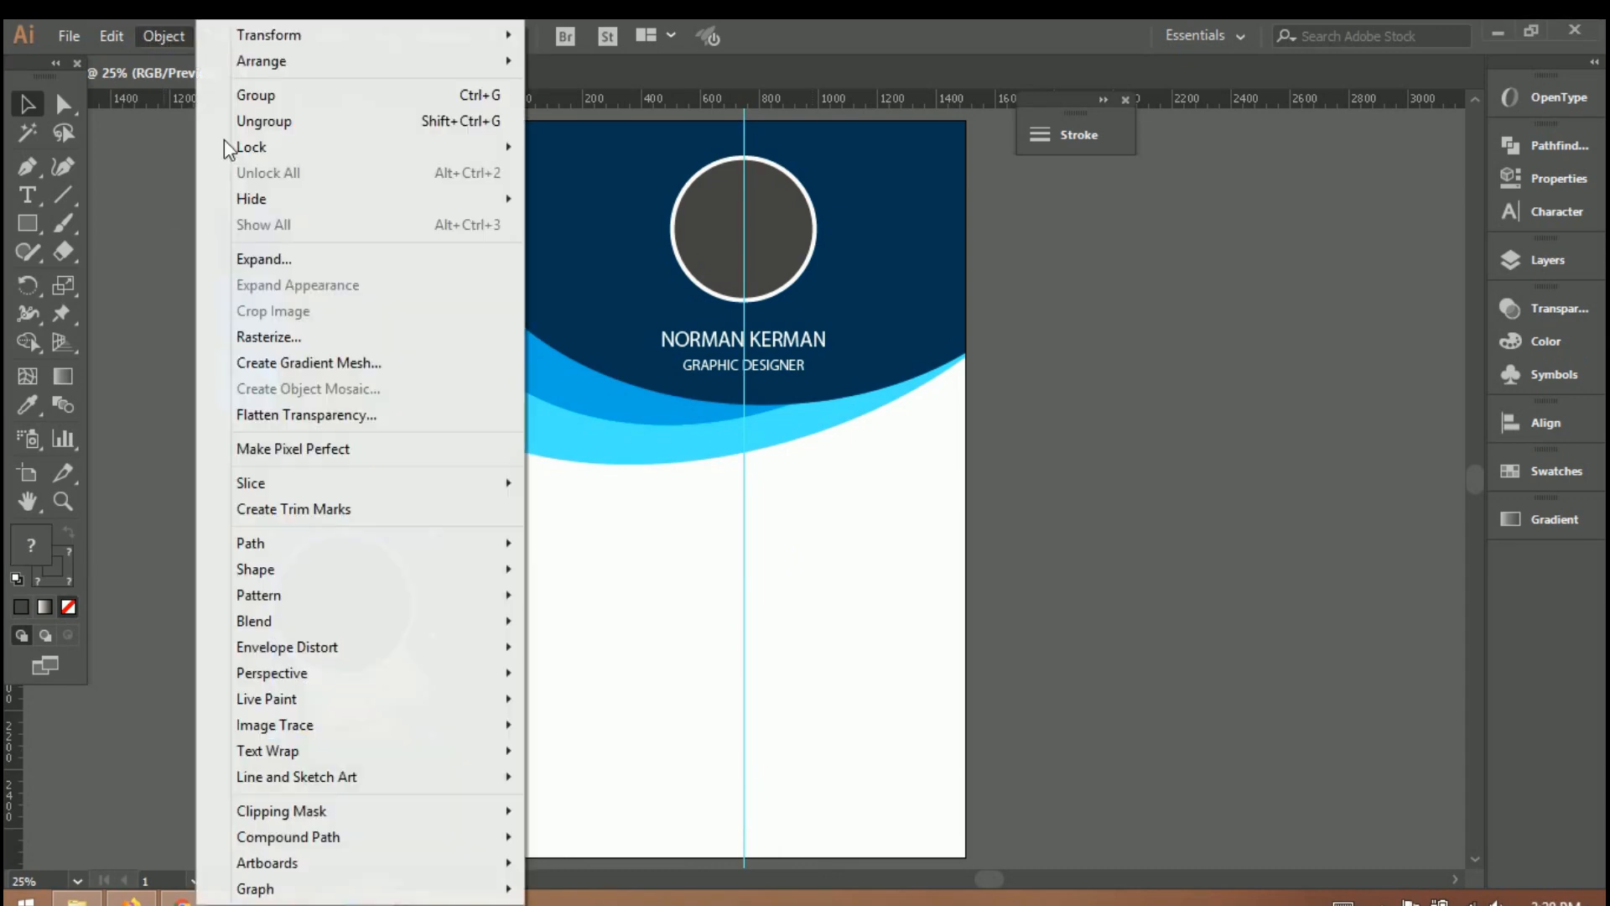
{"action": "mouse_move", "coordinate": [320, 811]}
{"action": "left_click", "coordinate": [593, 813]}
Move the masked portrait onto the header circle and arrange it in front of the circle
{"action": "left_click_drag", "start_coordinate": [352, 647], "coordinate": [748, 250]}
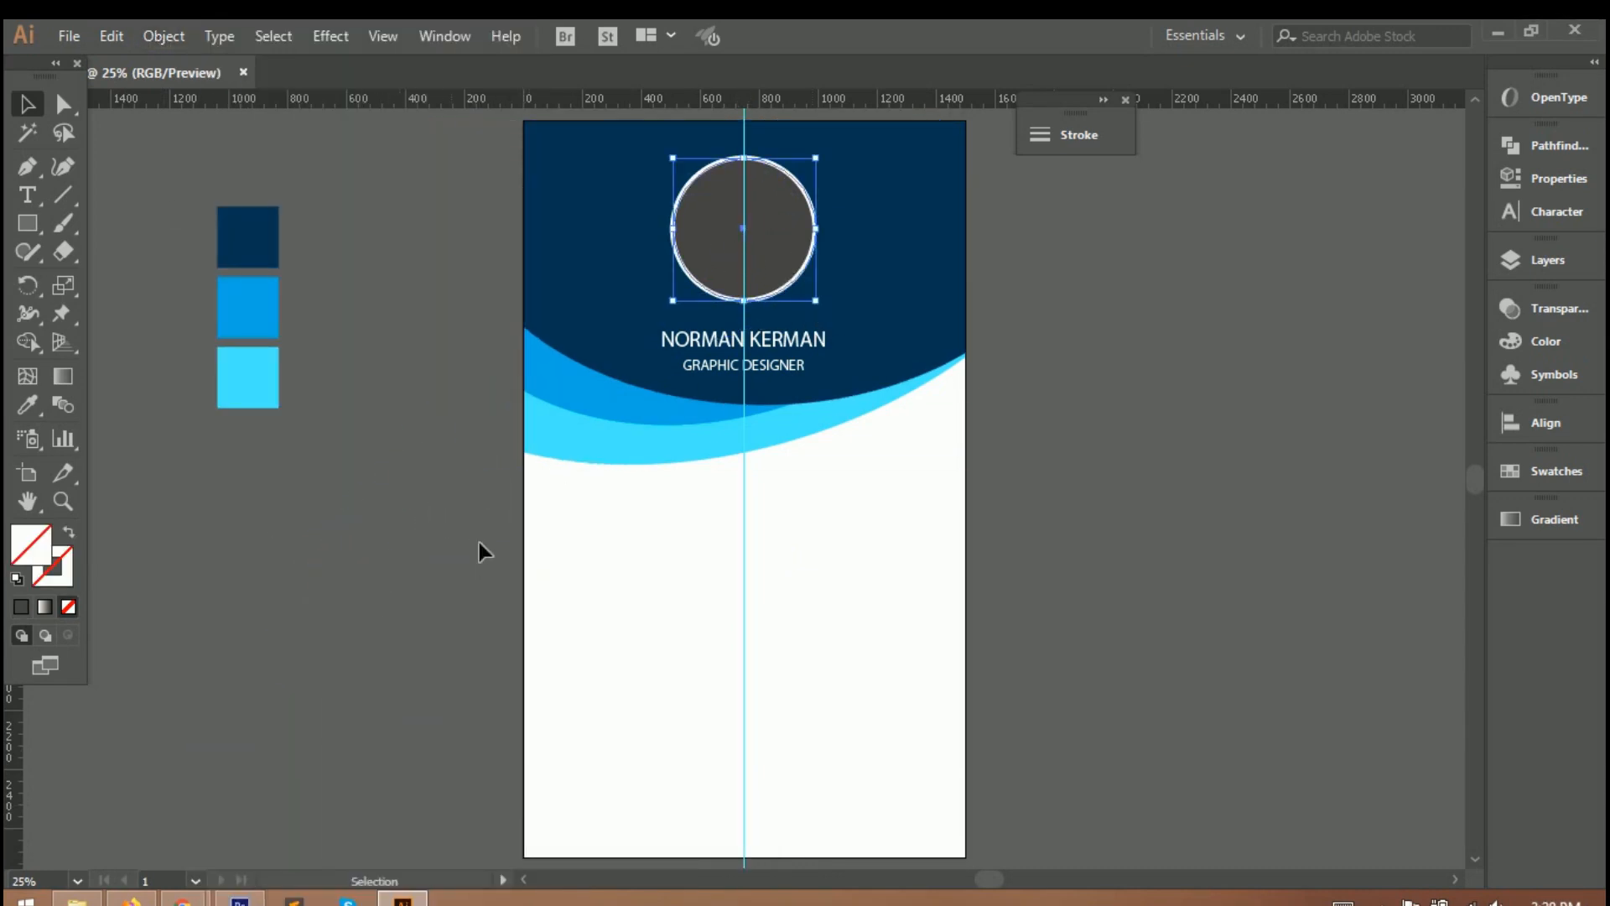
{"action": "right_click", "coordinate": [763, 264]}
{"action": "mouse_move", "coordinate": [808, 517]}
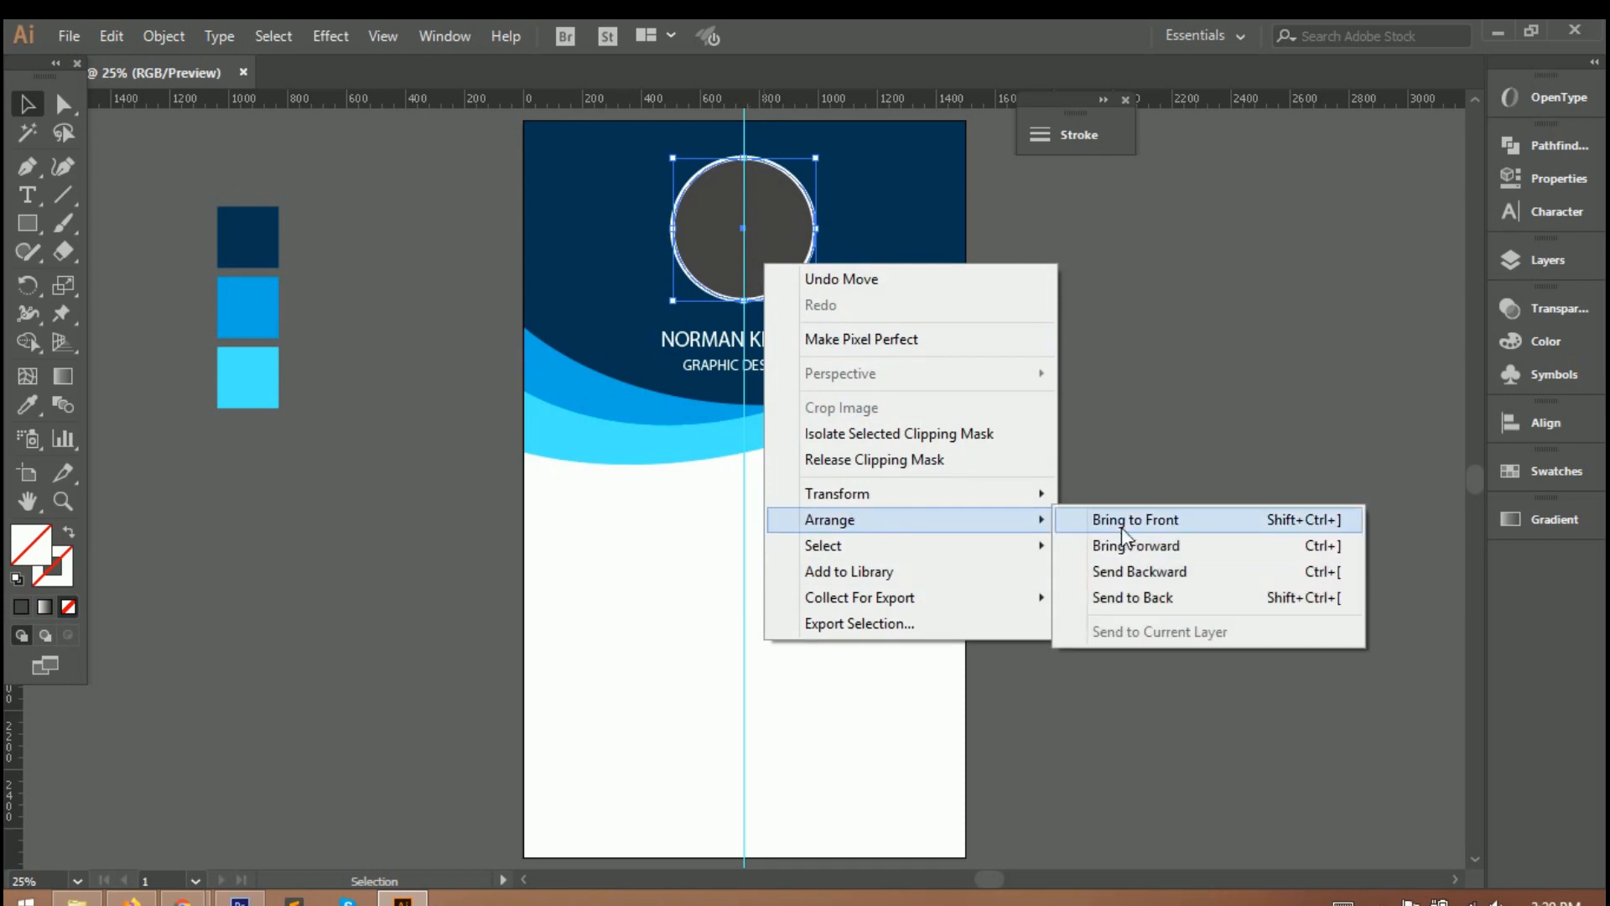
{"action": "left_click", "coordinate": [1115, 541]}
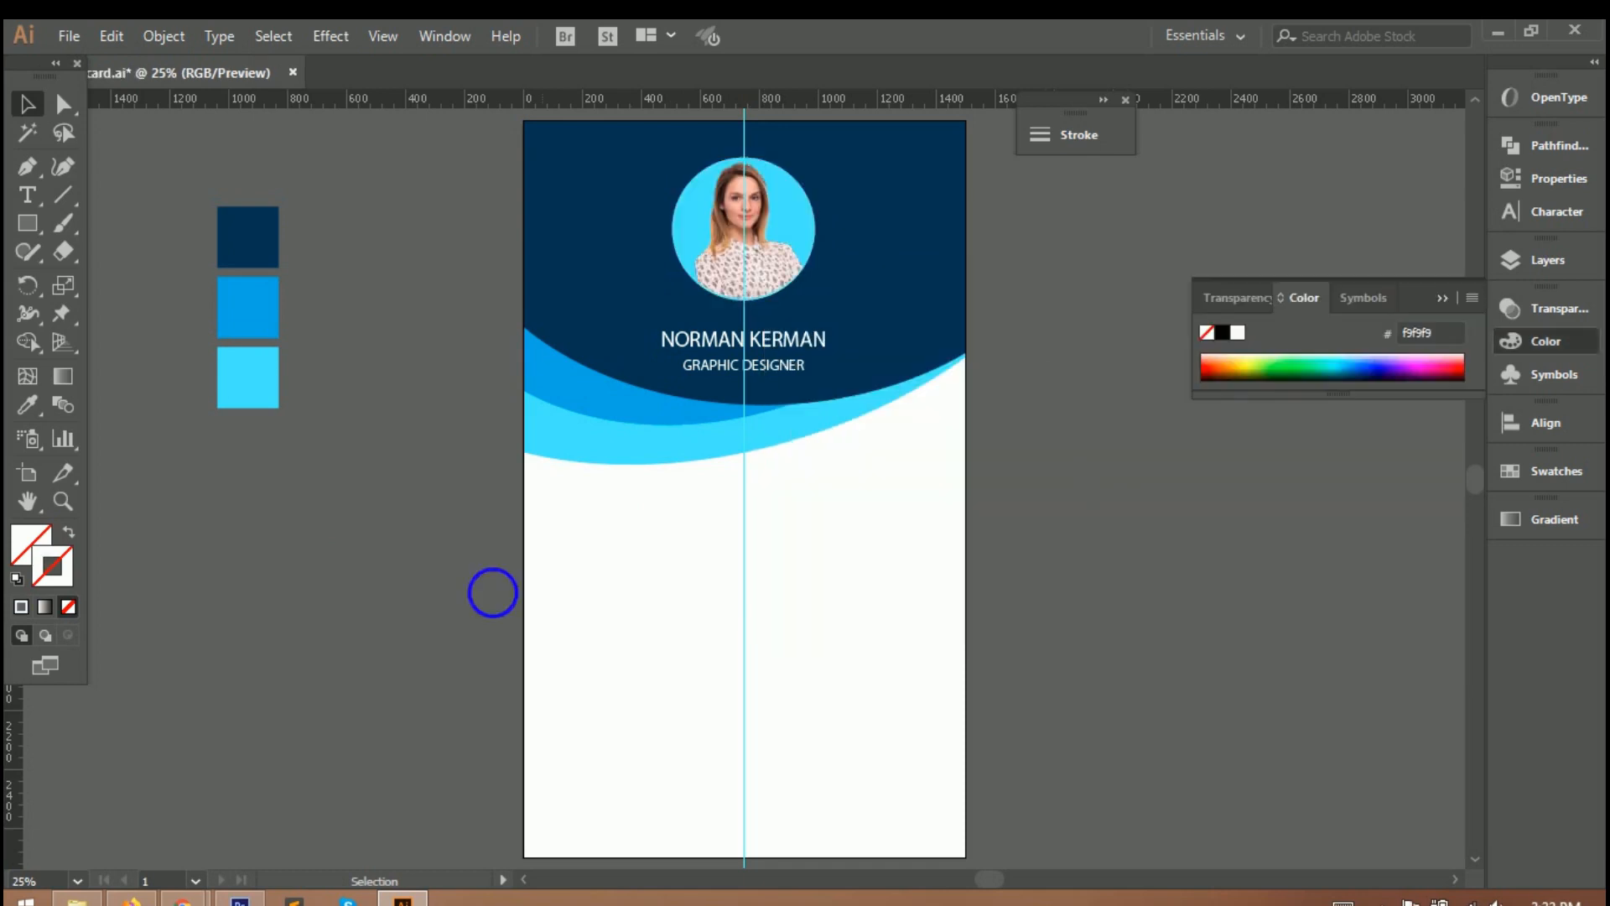
{"action": "left_click", "coordinate": [492, 593]}
Draw a navy ellipse, rotate it upright and place it across the artboard's right edge beside the header curve
{"action": "right_click", "coordinate": [28, 223]}
{"action": "left_click", "coordinate": [125, 278]}
{"action": "mouse_move", "coordinate": [931, 433]}
{"action": "left_mouse_down"}
{"action": "mouse_move", "coordinate": [1078, 550]}
{"action": "mouse_move", "coordinate": [1145, 559]}
{"action": "left_mouse_up"}
{"action": "left_click_drag", "start_coordinate": [1155, 430], "coordinate": [947, 339]}
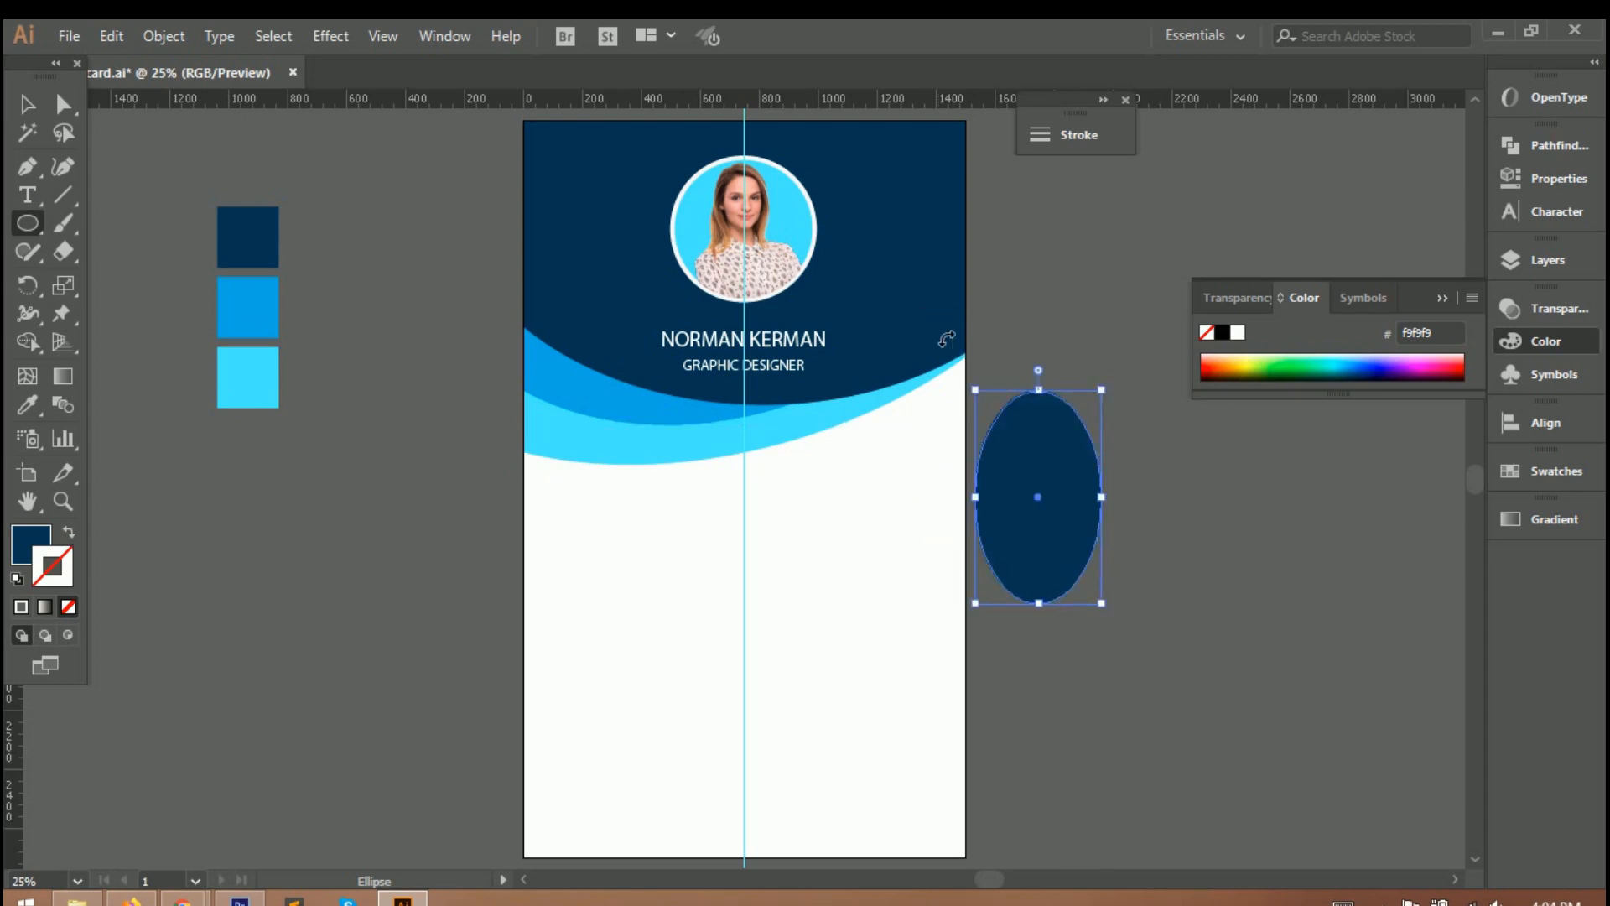
{"action": "left_click_drag", "start_coordinate": [1038, 503], "coordinate": [1002, 330]}
Fill the ellipse copy offset to the left with the medium blue swatch colour and send it behind the navy ellipse
{"action": "left_click", "coordinate": [27, 405]}
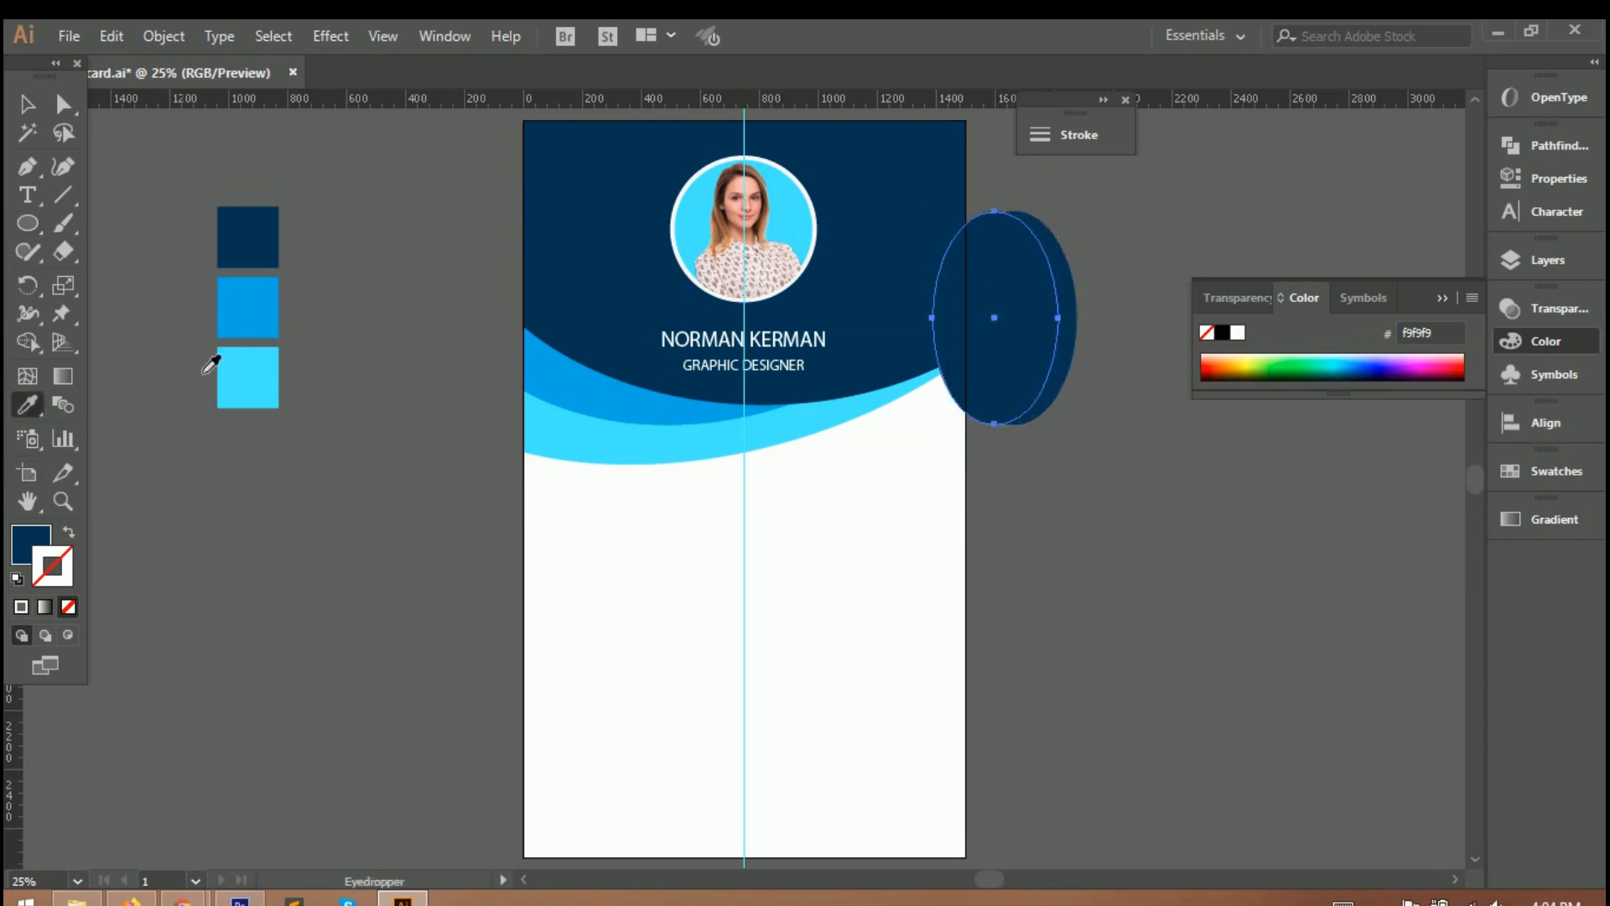
{"action": "left_click", "coordinate": [250, 334]}
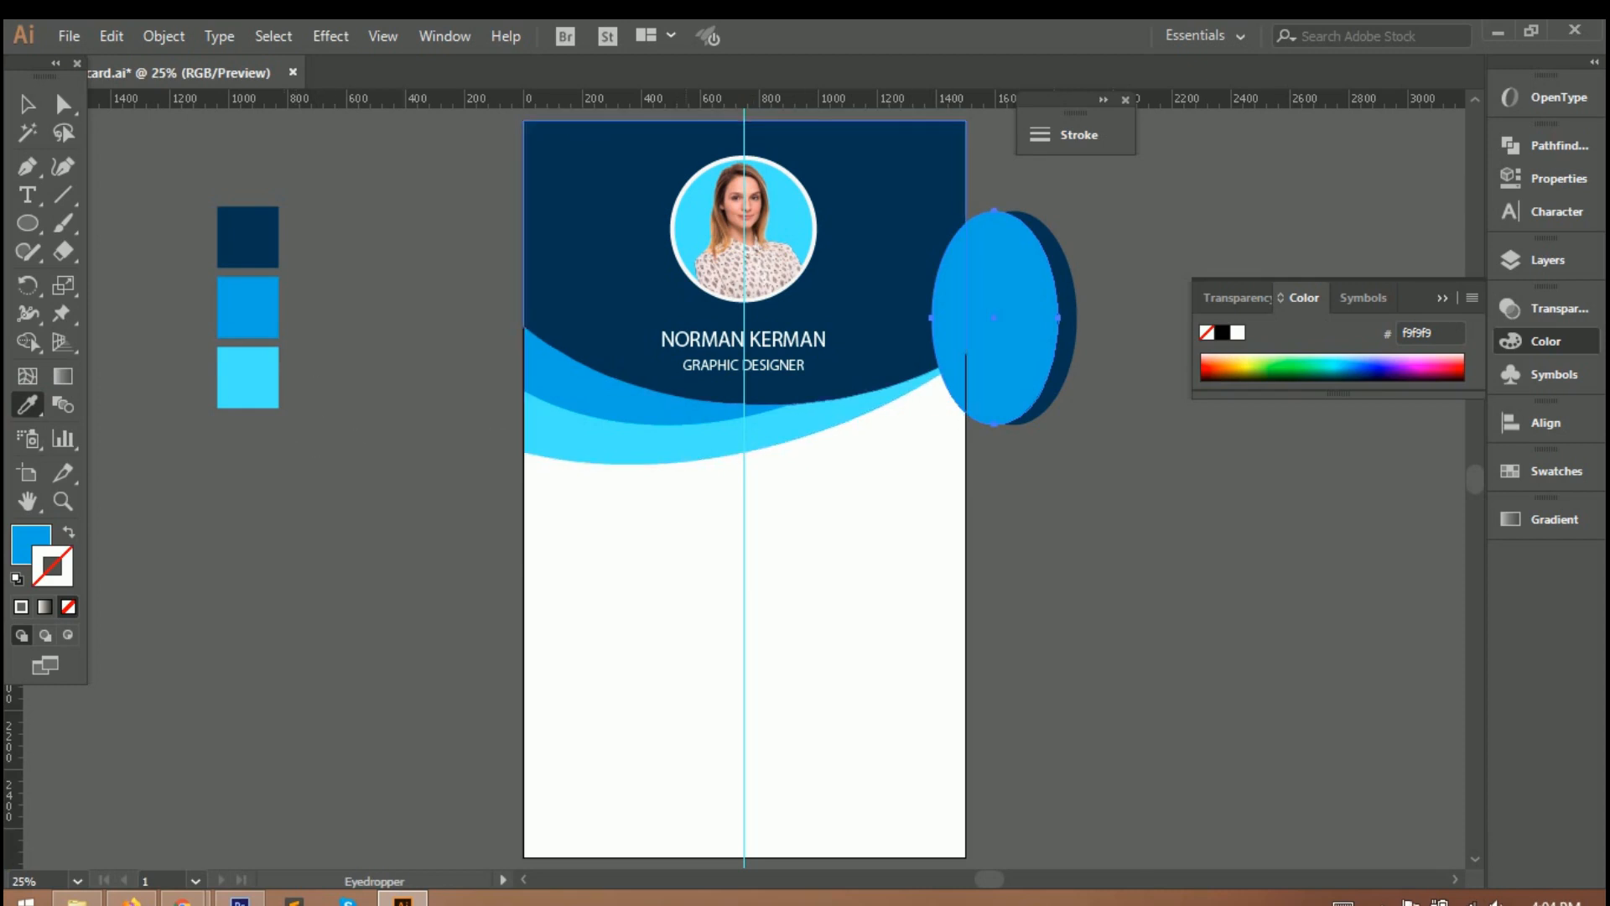
{"action": "left_click", "coordinate": [963, 341]}
{"action": "key", "text": "ctrl+bracketleft"}
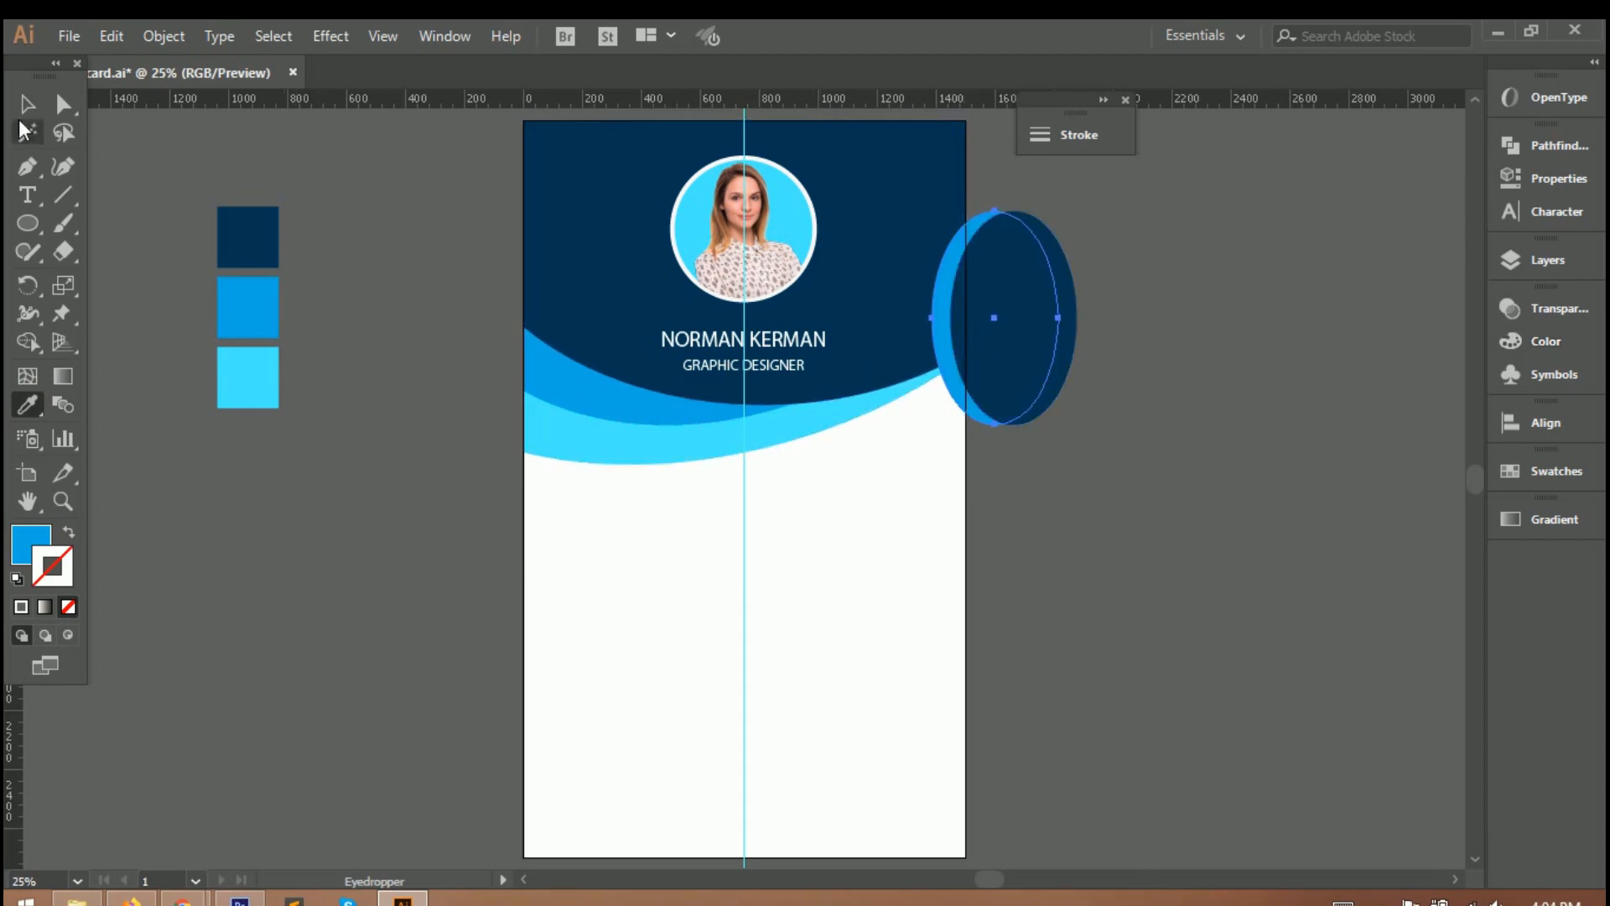
Place a light blue ellipse copy behind the others, stretch it further left and match its height to theirs
{"action": "key", "text": "v"}
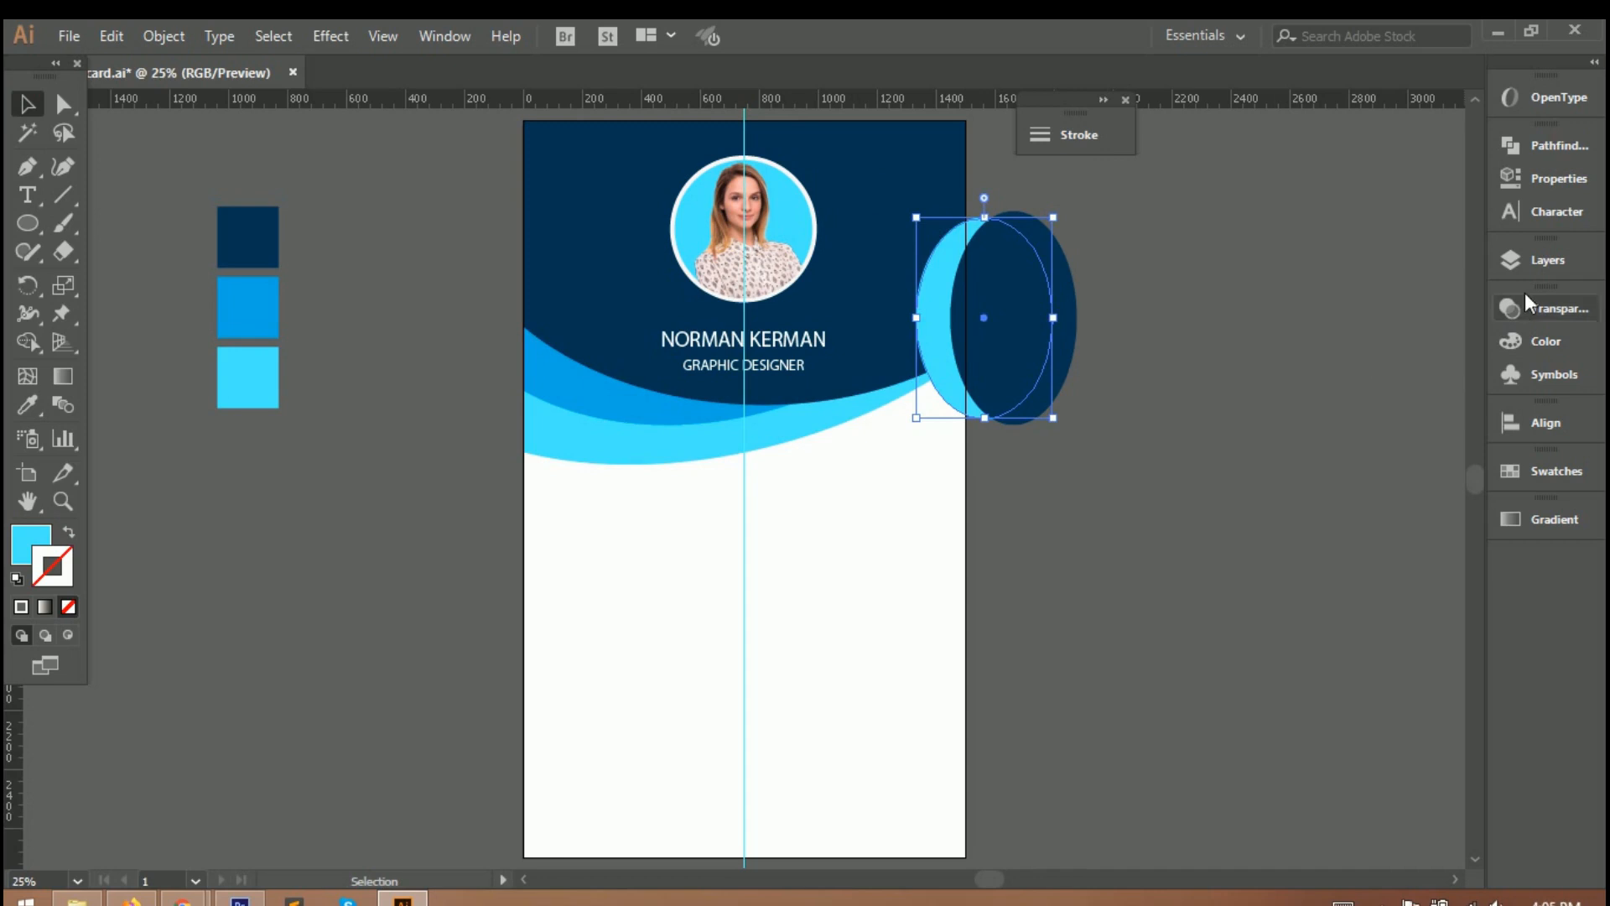
{"action": "left_click_drag", "start_coordinate": [916, 319], "coordinate": [902, 318]}
{"action": "left_click_drag", "start_coordinate": [985, 438], "coordinate": [985, 430]}
{"action": "left_click_drag", "start_coordinate": [977, 219], "coordinate": [977, 210]}
{"action": "left_click", "coordinate": [1174, 448]}
{"action": "left_click", "coordinate": [939, 394]}
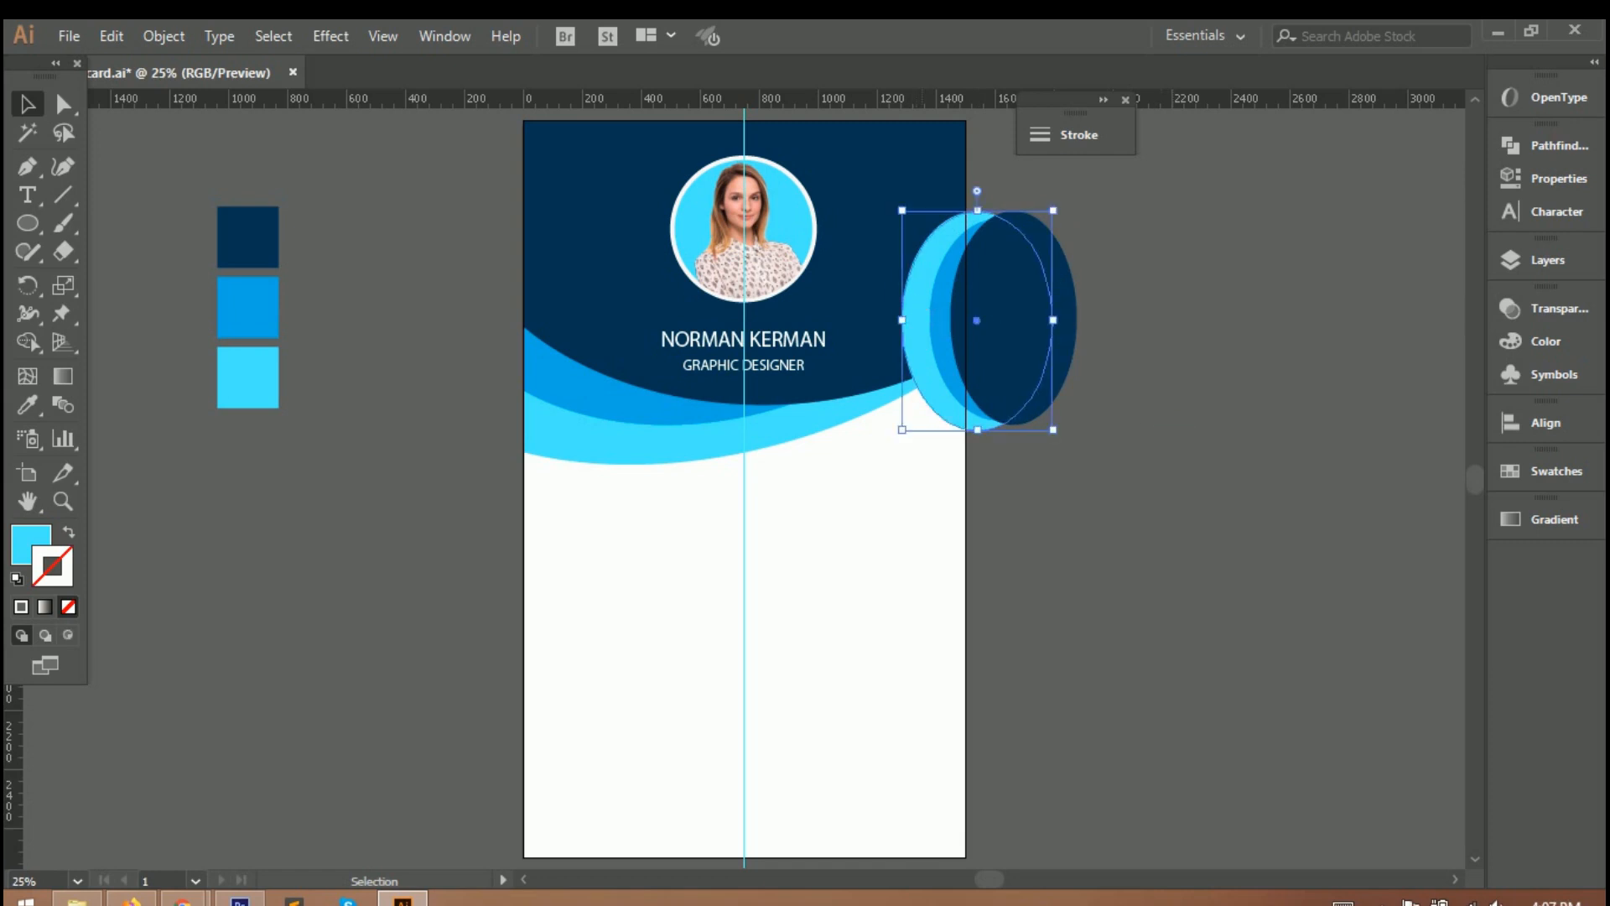
{"action": "left_click_drag", "start_coordinate": [988, 446], "coordinate": [988, 440]}
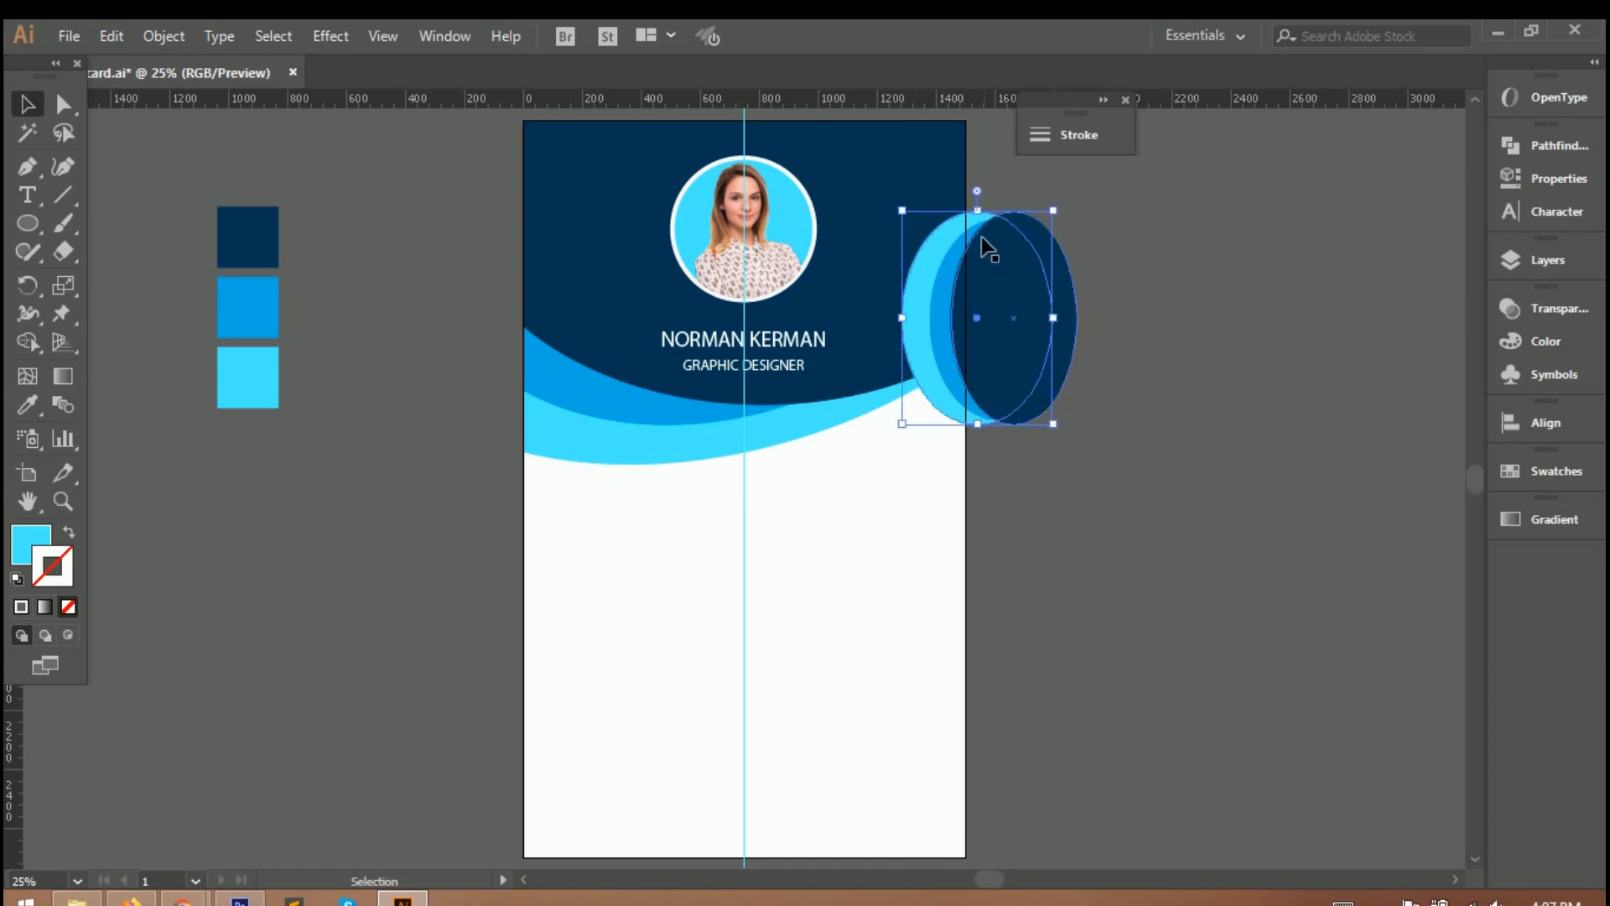
Trim the three overlapping ellipses at the artboard's right edge
{"action": "left_click_drag", "start_coordinate": [902, 320], "coordinate": [924, 284]}
{"action": "left_click", "coordinate": [1085, 501]}
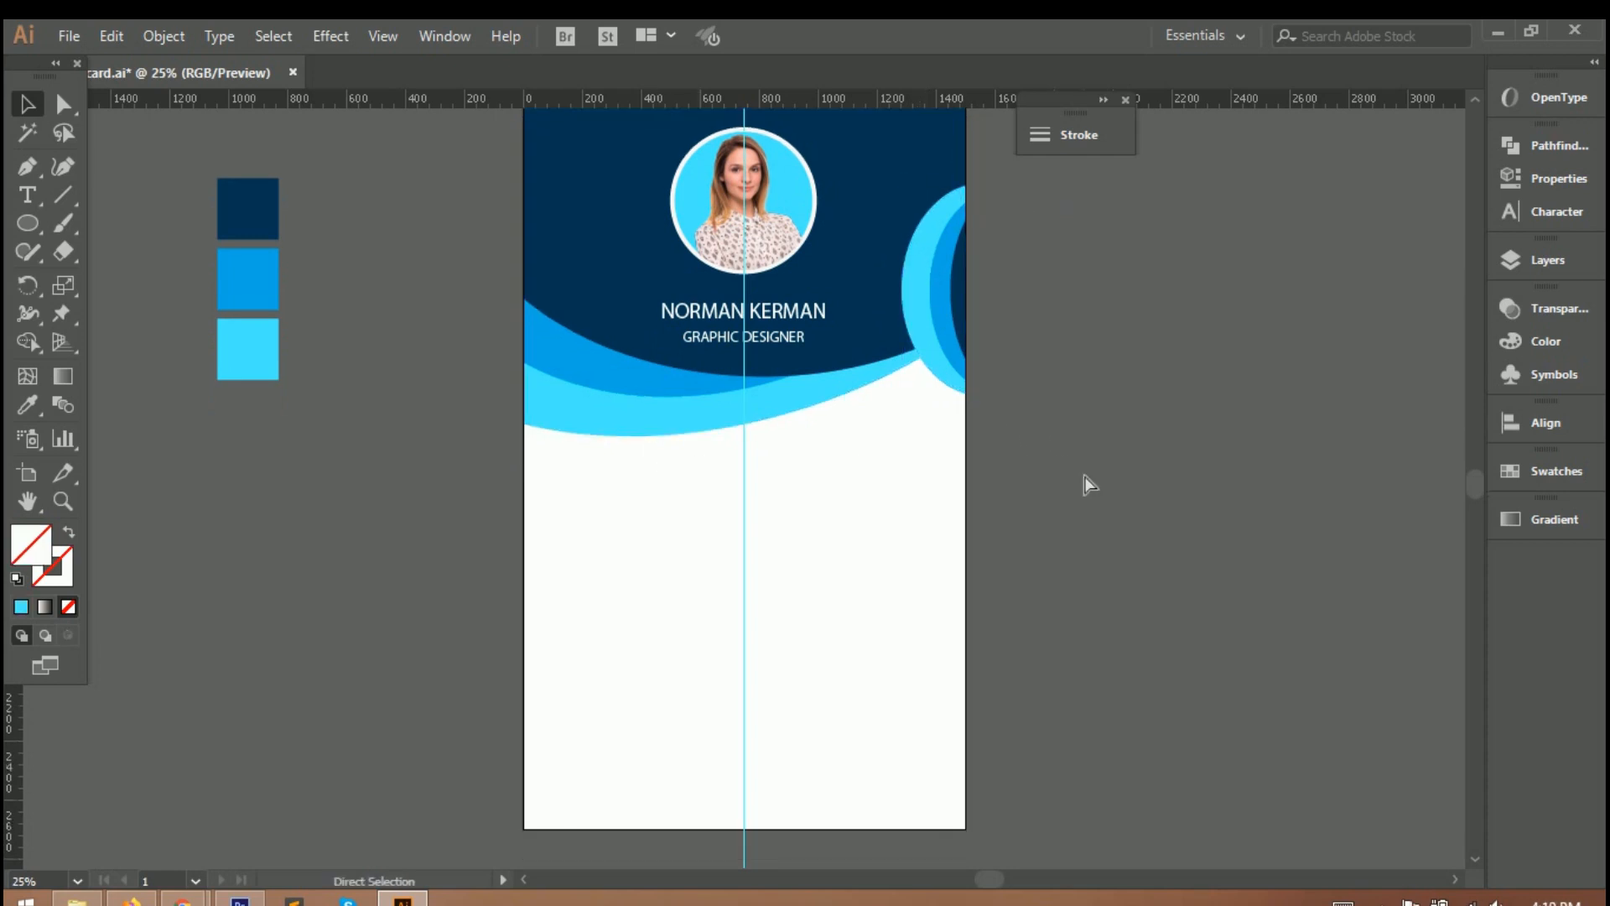
{"action": "scroll", "coordinate": [1083, 485], "scroll_direction": "up", "scroll_amount": 1}
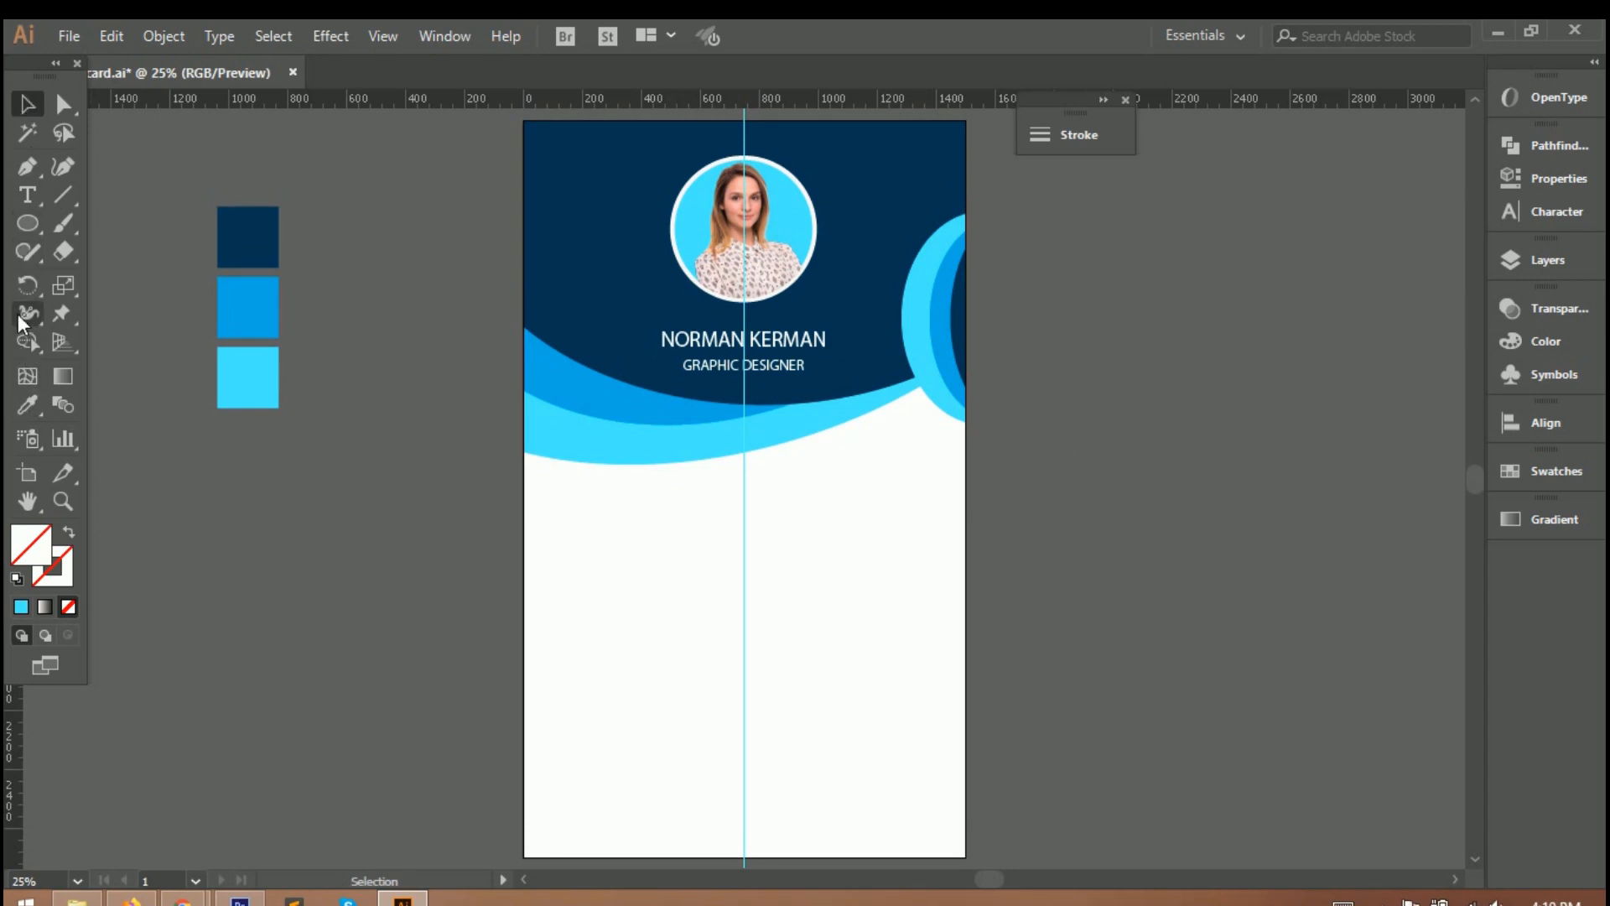
Add a text line reading Employee Id : followed by the ID number in the white area below the header
{"action": "key", "text": "t"}
{"action": "left_click", "coordinate": [667, 526]}
{"action": "type", "text": "E"}
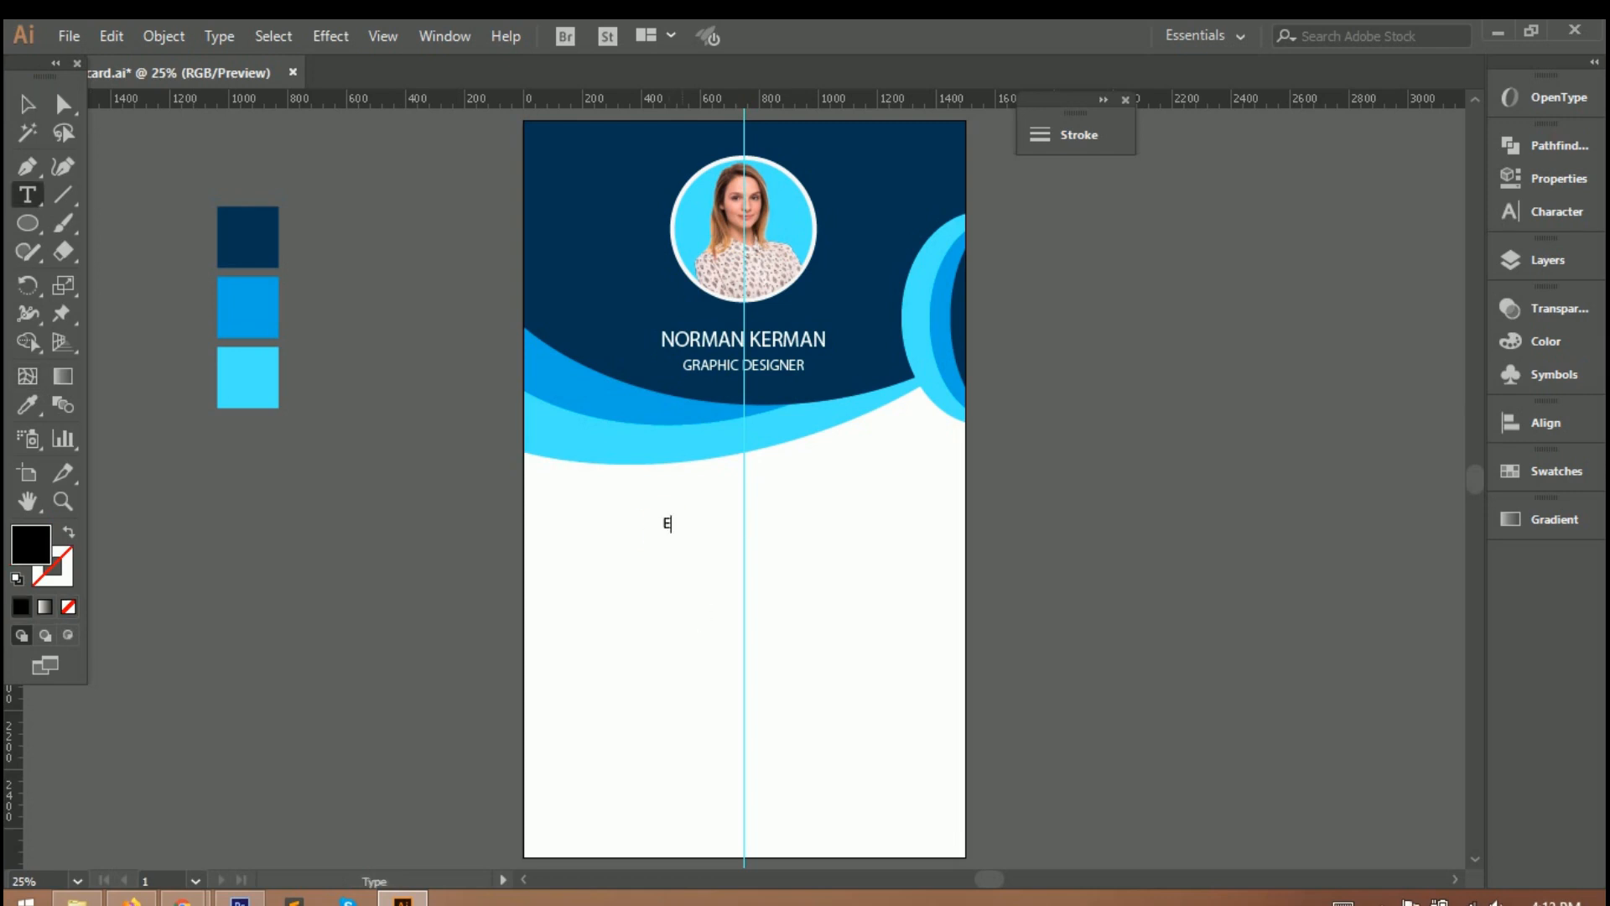
{"action": "key", "text": "BackSpace"}
{"action": "key", "text": "BackSpace"}
{"action": "left_click", "coordinate": [758, 568]}
{"action": "type", "text": "8"}
{"action": "left_click", "coordinate": [27, 103]}
{"action": "left_click_drag", "start_coordinate": [779, 535], "coordinate": [659, 541]}
Set the Employee Id line to 72 pt and reposition it below the header
{"action": "left_click", "coordinate": [1511, 212]}
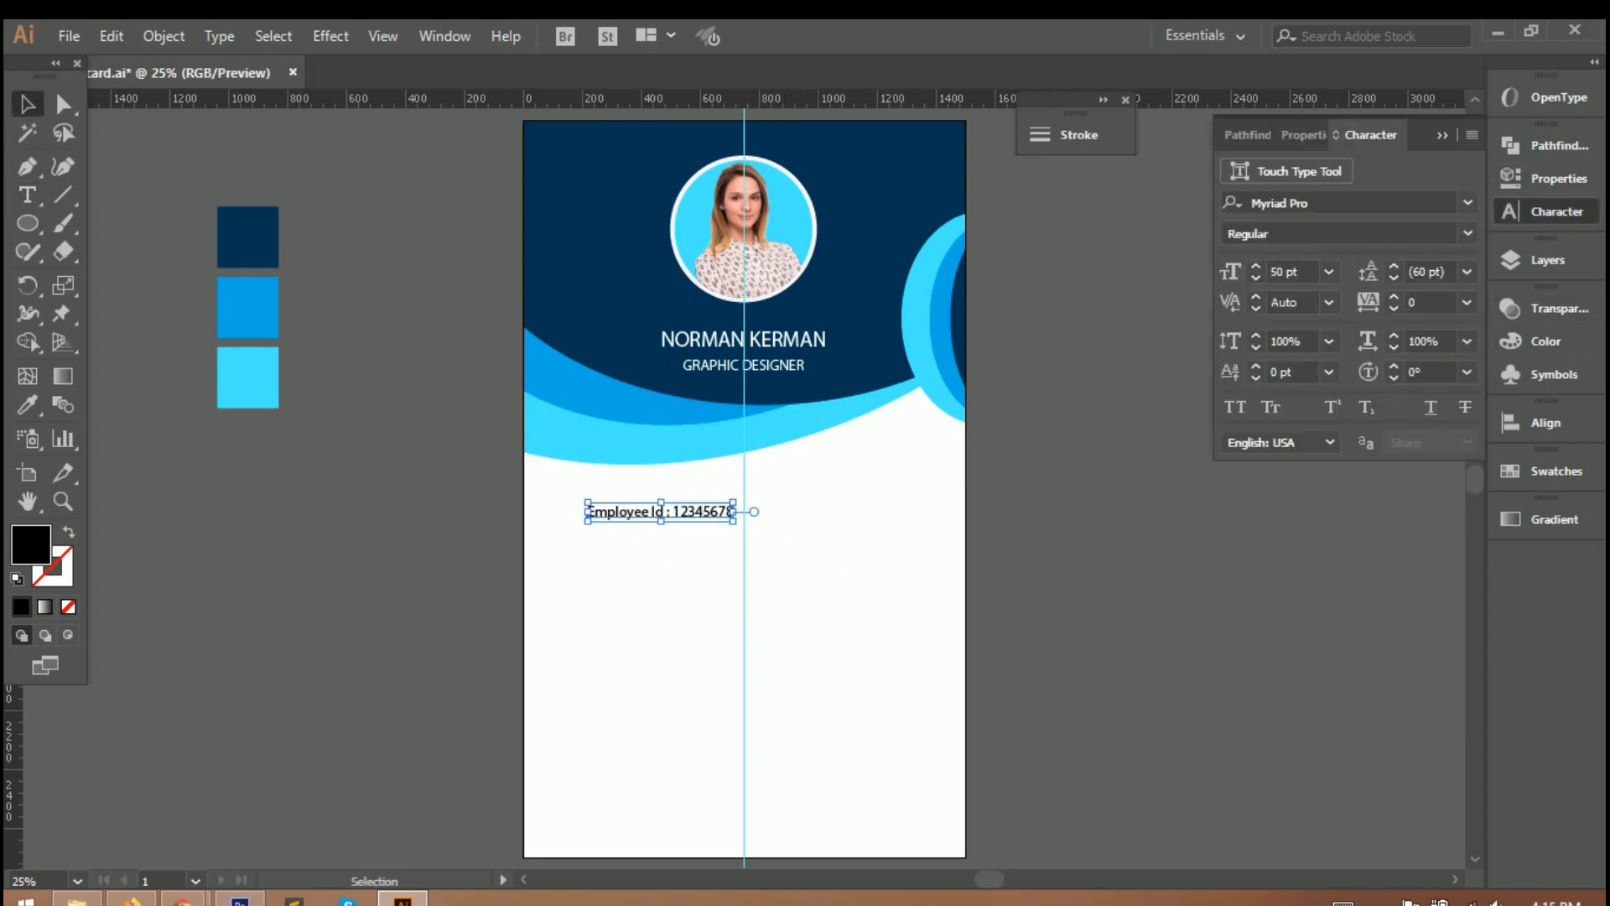
{"action": "left_click", "coordinate": [1329, 271]}
{"action": "left_click", "coordinate": [1380, 687]}
{"action": "left_click_drag", "start_coordinate": [768, 521], "coordinate": [756, 514]}
{"action": "left_click", "coordinate": [708, 525]}
Add spaces around the colon in the Employee Id line
{"action": "key", "text": "t"}
{"action": "left_click", "coordinate": [692, 518]}
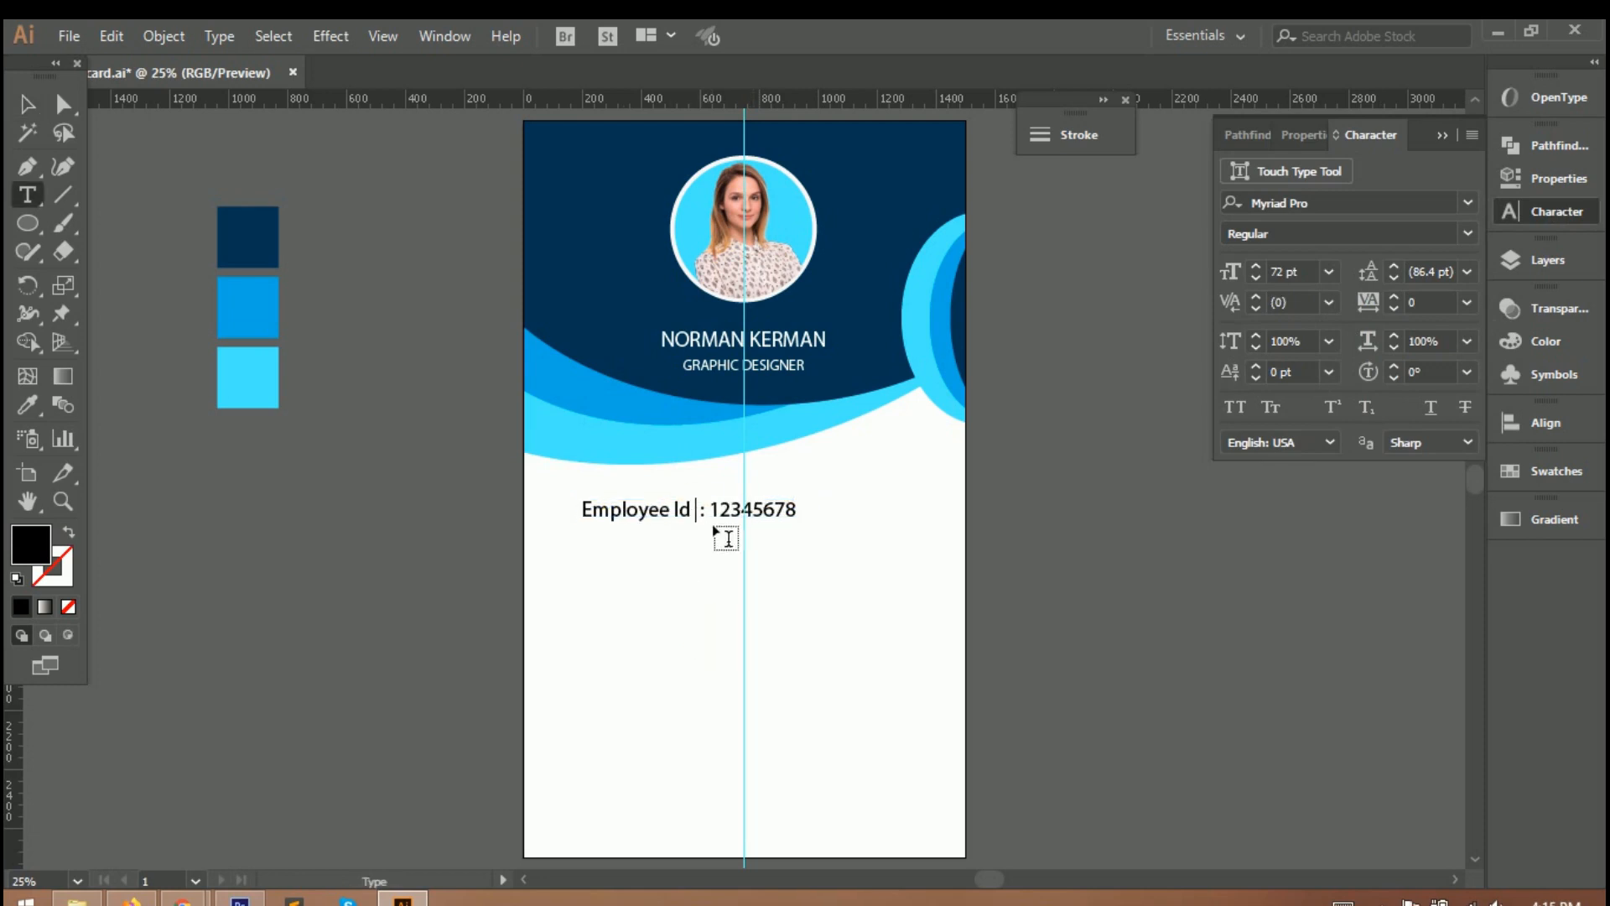
{"action": "left_click", "coordinate": [723, 527]}
{"action": "key", "text": "Escape"}
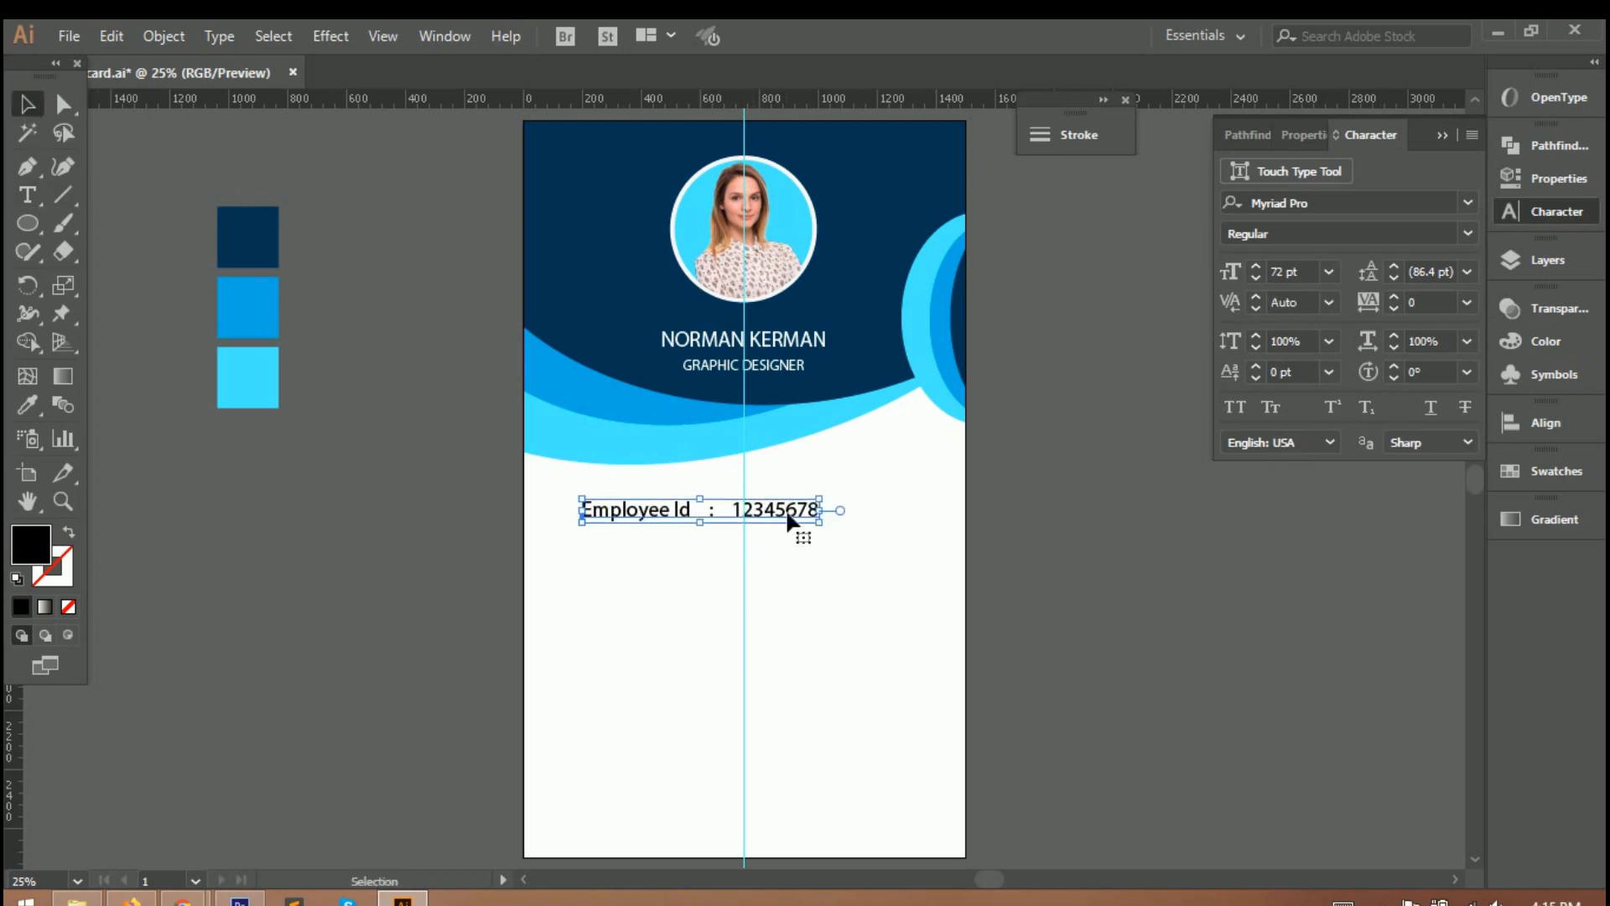
Set the Employee Id line to 60 pt and use the Roboto font for the card's text
{"action": "left_click", "coordinate": [1328, 271]}
{"action": "left_click", "coordinate": [1359, 666]}
{"action": "left_click_drag", "start_coordinate": [726, 507], "coordinate": [730, 526]}
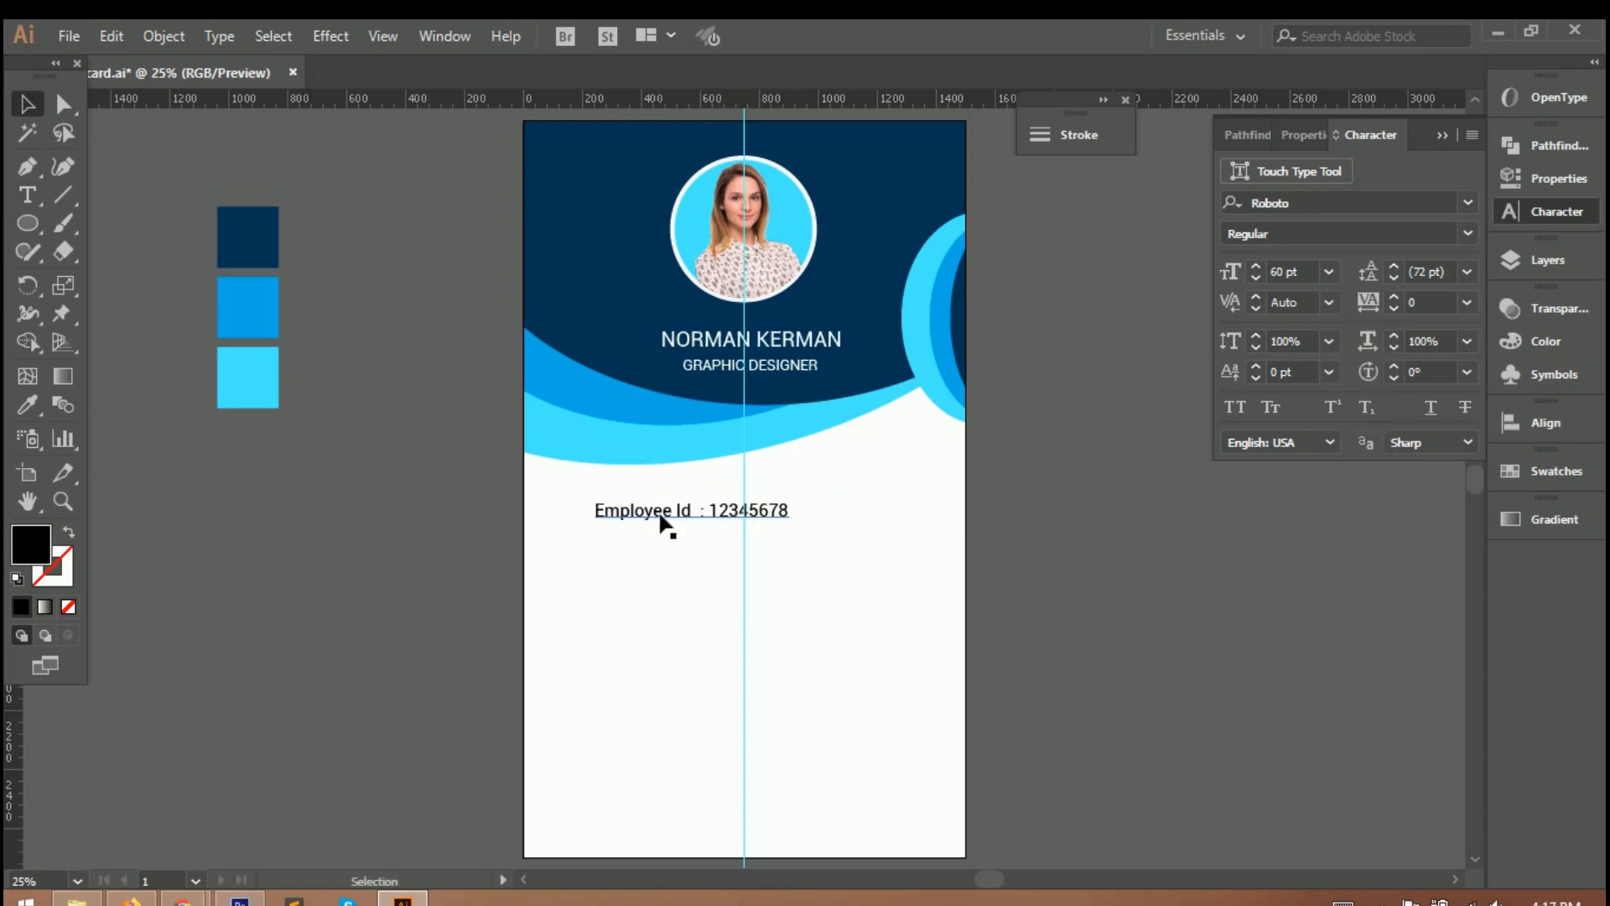
Set only the ID number in the Employee Id line to Roboto Light and deselect it
{"action": "key", "text": "t"}
{"action": "left_click_drag", "start_coordinate": [788, 525], "coordinate": [724, 535]}
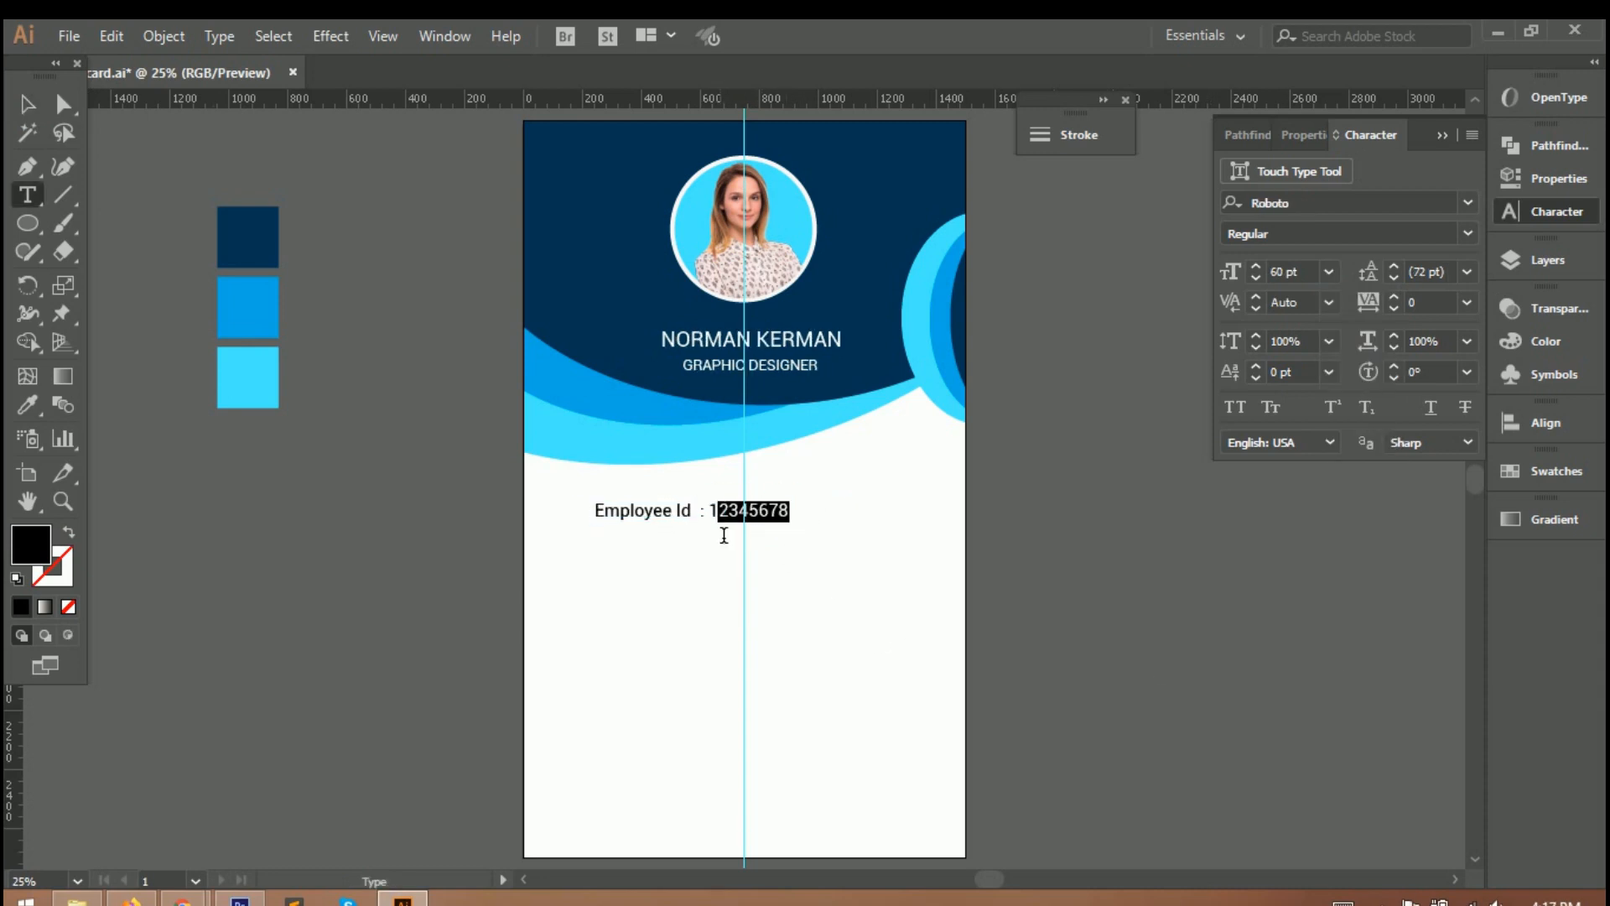
{"action": "left_click", "coordinate": [1466, 233]}
{"action": "left_click", "coordinate": [1250, 413]}
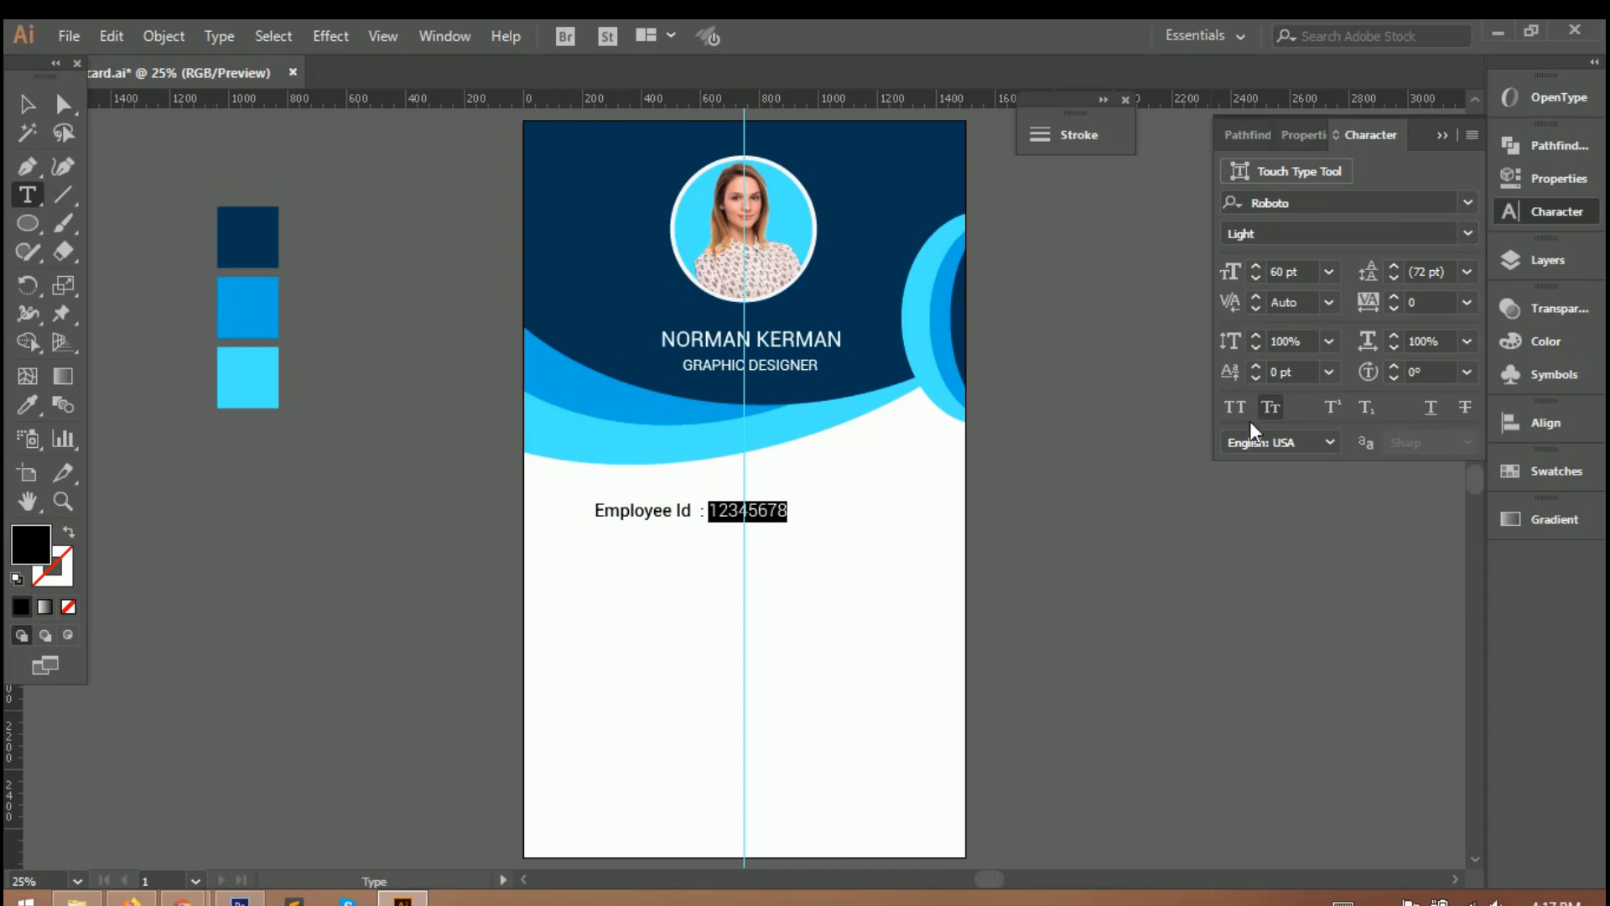
{"action": "left_click", "coordinate": [668, 558], "text": "ctrl"}
Duplicate the Employee Id line directly below itself and repeat the copy twice to make four evenly spaced lines
{"action": "left_click_drag", "start_coordinate": [662, 514], "coordinate": [587, 546]}
{"action": "key", "text": "ctrl+d"}
{"action": "key", "text": "ctrl+d"}
Change the second line's label to Dept. and the first line's label to Id No
{"action": "type", "text": "t"}
{"action": "type", "text": "Dept."}
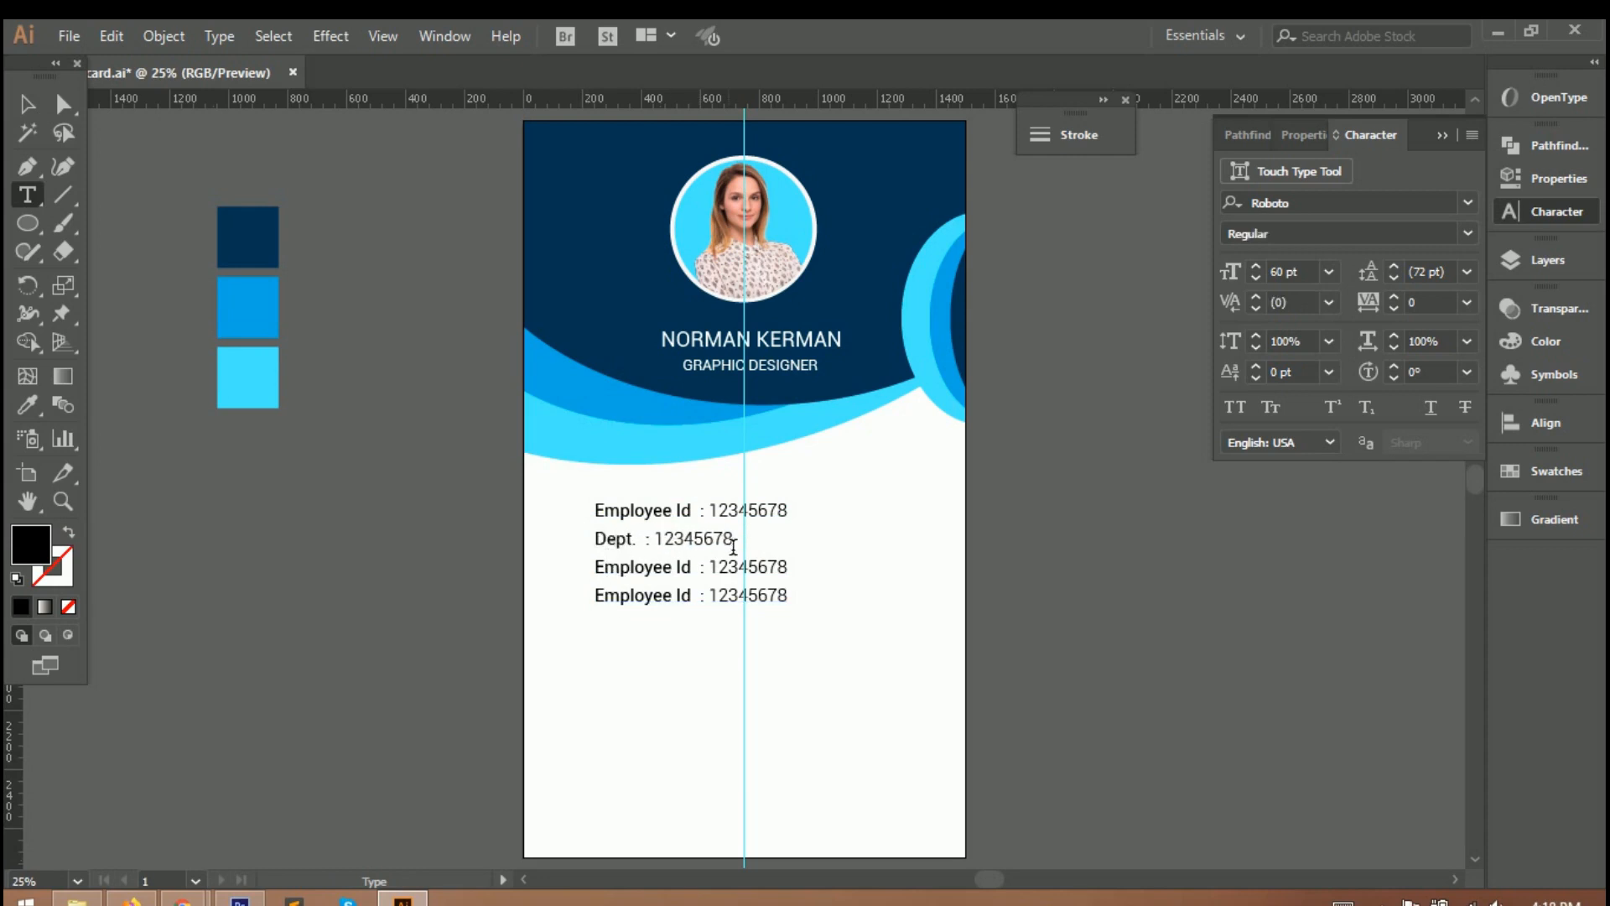
{"action": "left_click_drag", "start_coordinate": [692, 510], "coordinate": [594, 513]}
{"action": "key", "text": "BackSpace"}
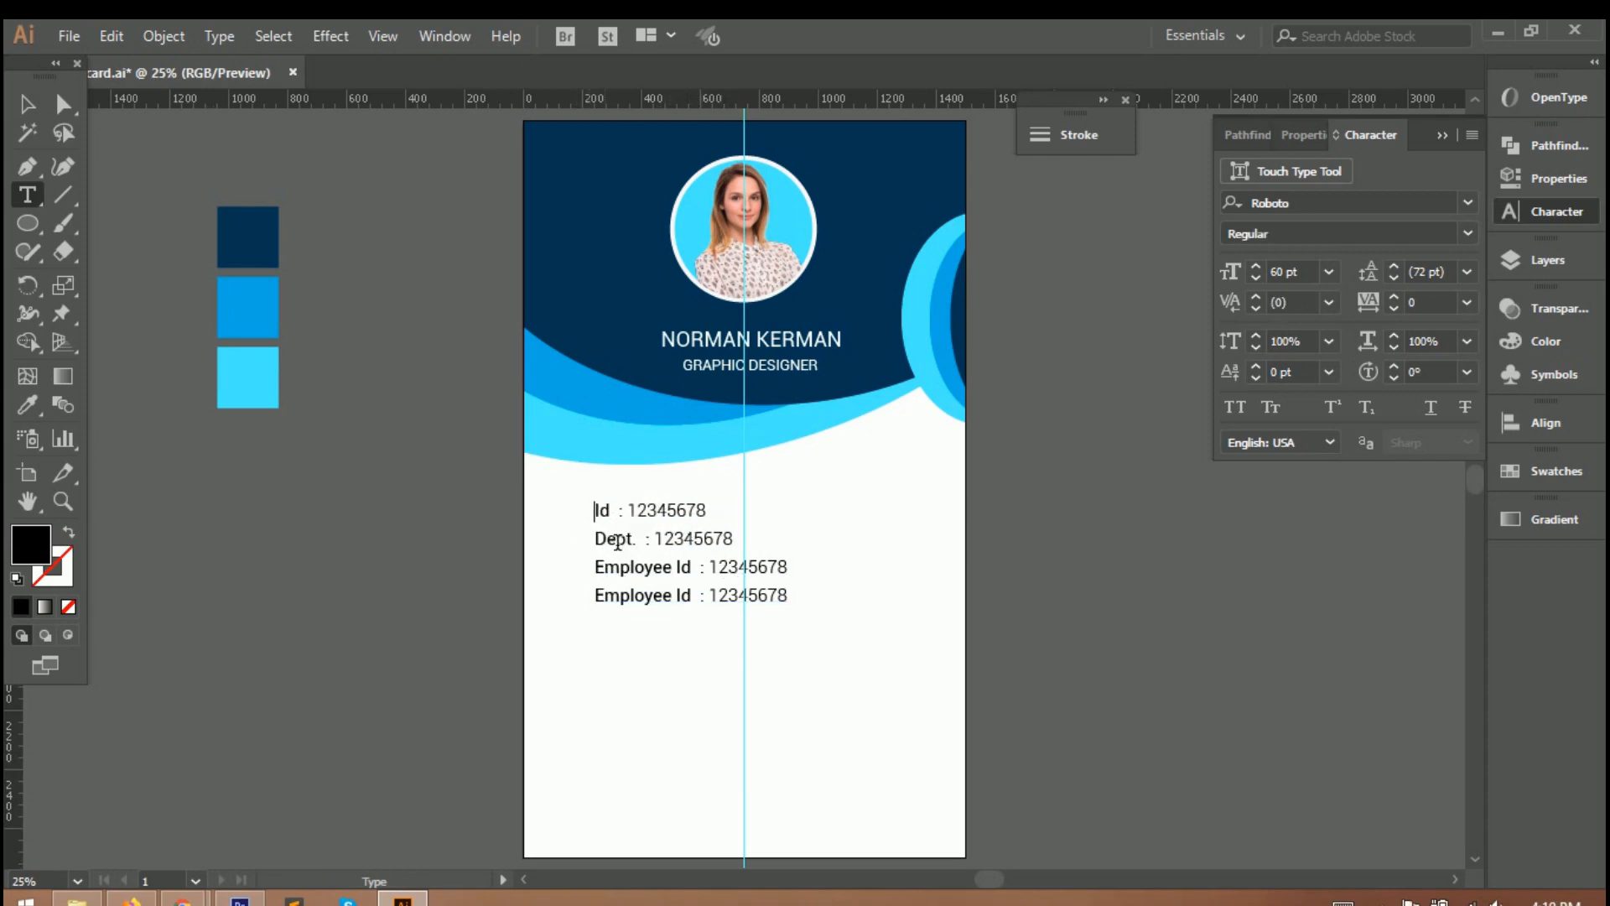
{"action": "type", "text": "No."}
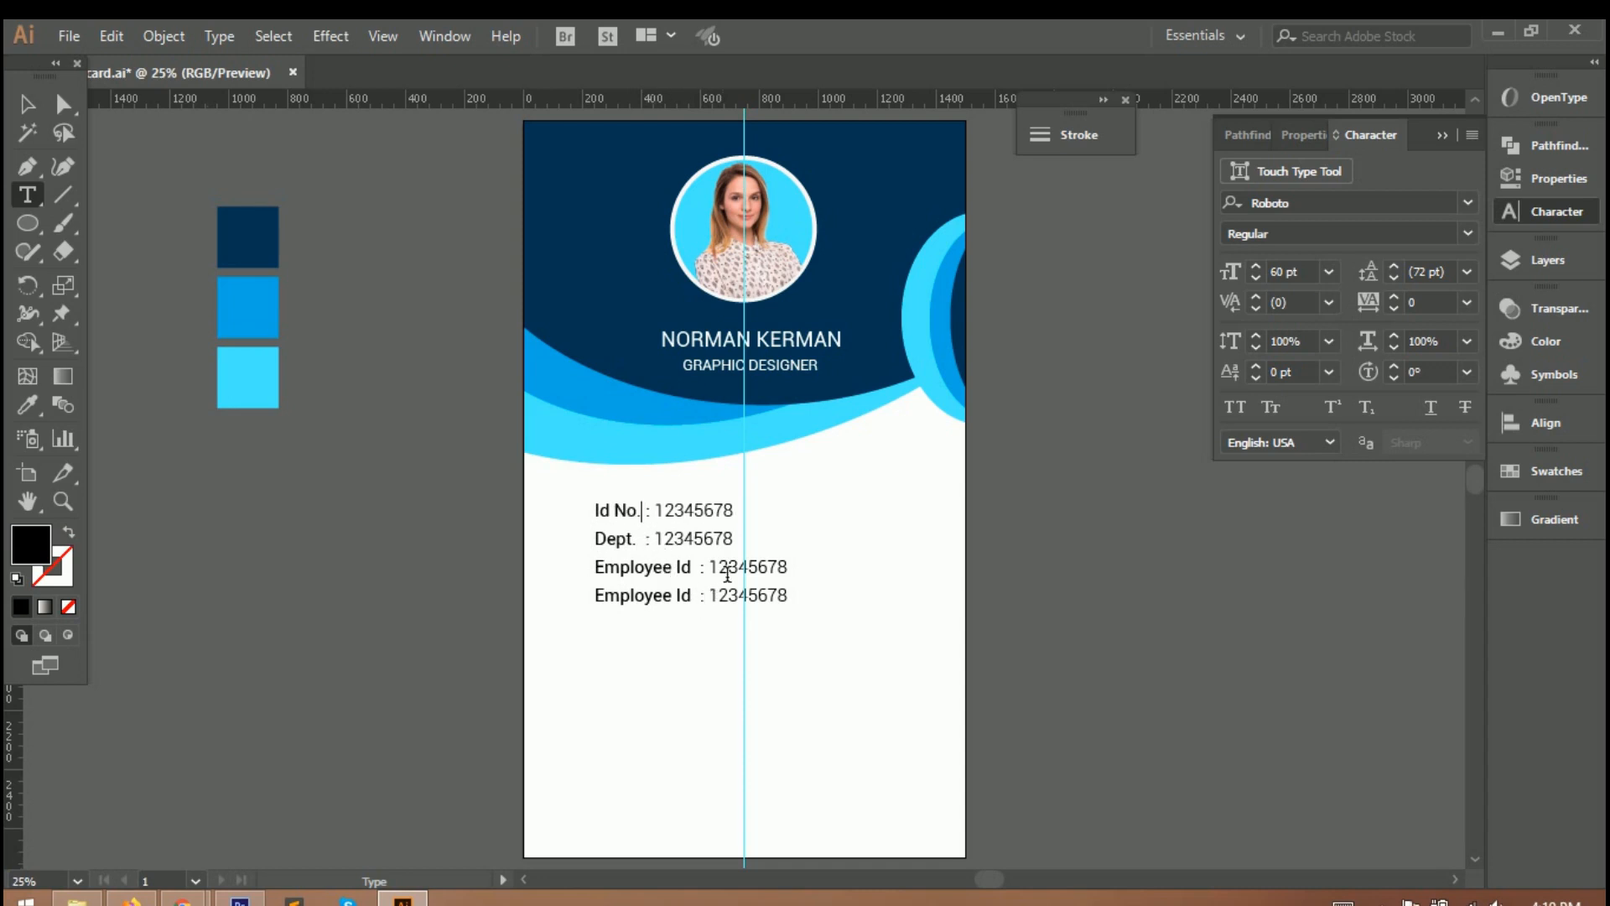
Replace the Dept. value with Graphic Team and change the third line's label to Join
{"action": "left_click_drag", "start_coordinate": [735, 538], "coordinate": [653, 539]}
{"action": "type", "text": "Graphic Team"}
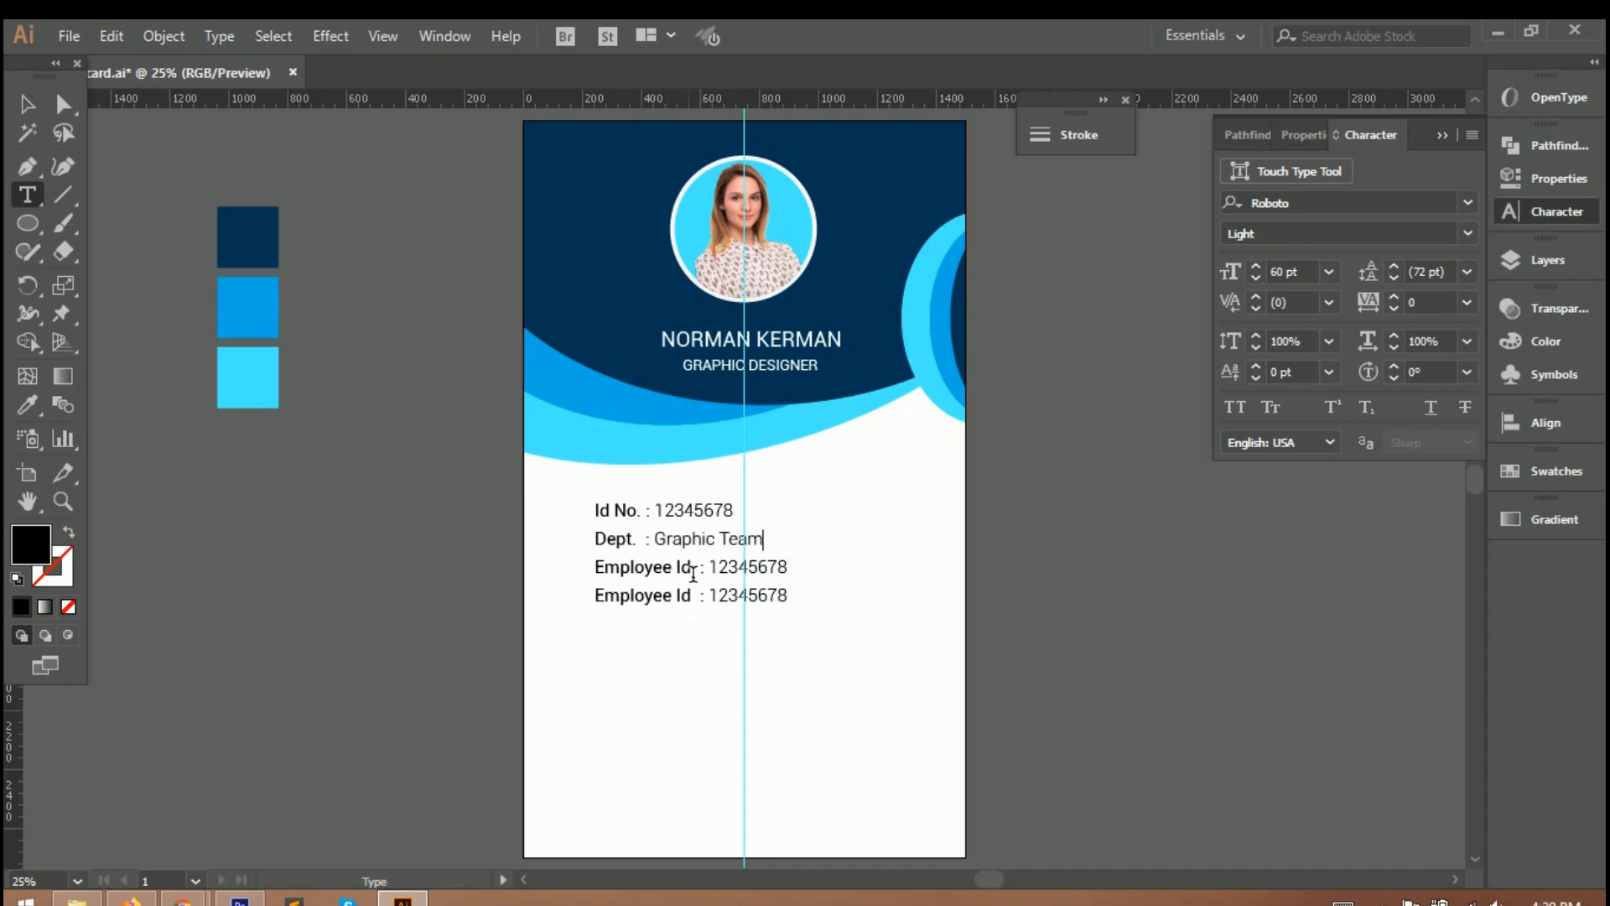
{"action": "left_click_drag", "start_coordinate": [693, 575], "coordinate": [596, 570]}
{"action": "type", "text": "Join"}
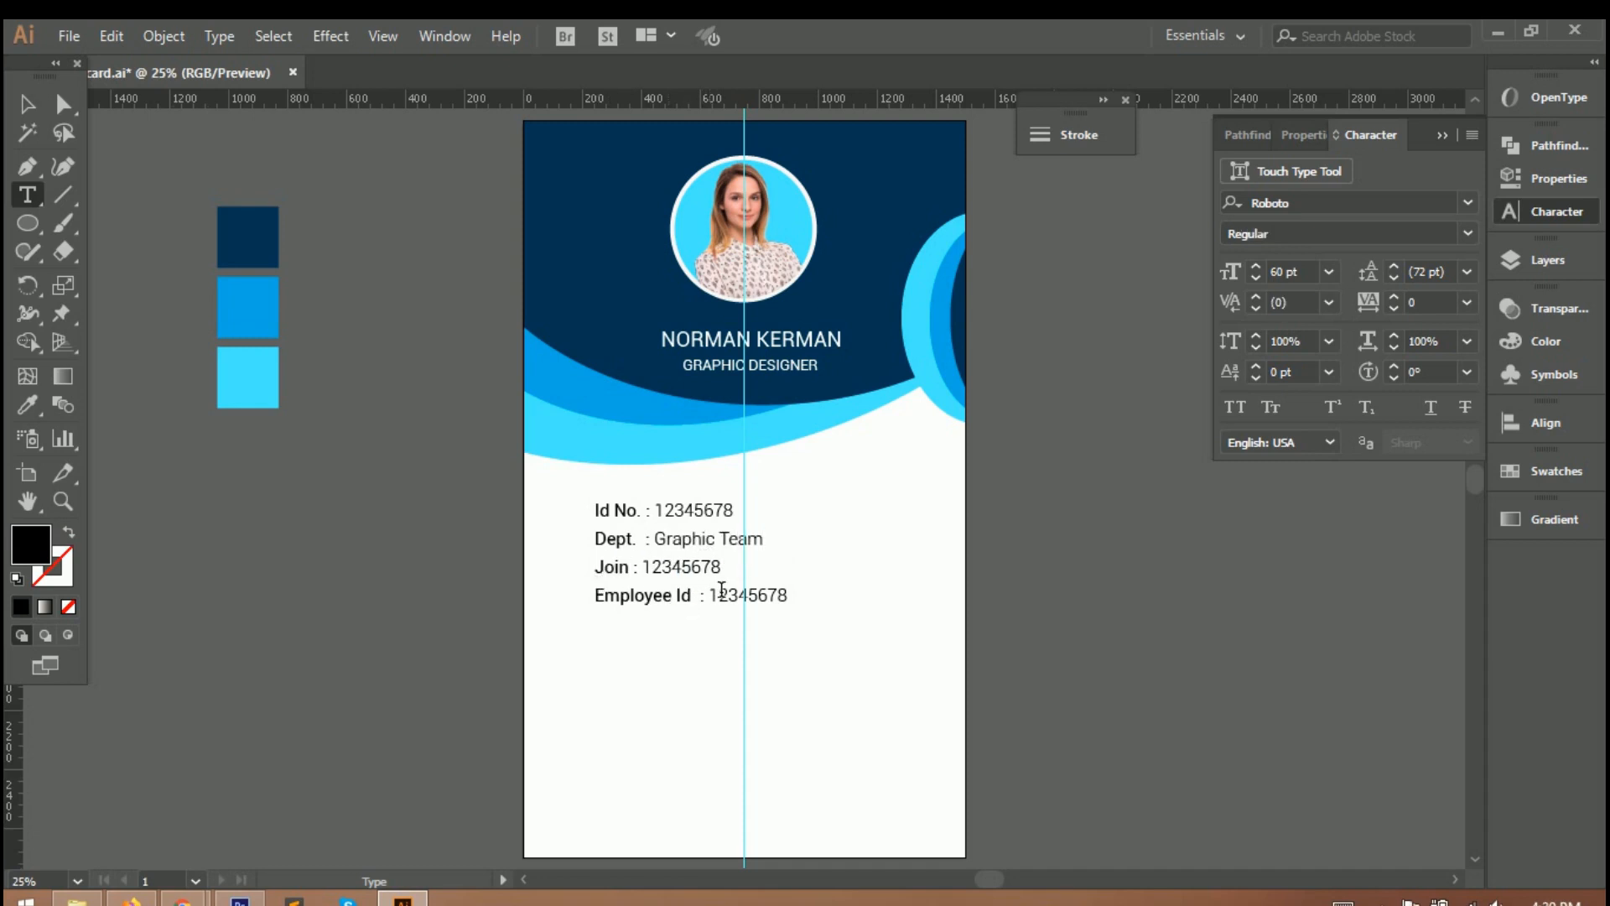
Replace the Join value with 1/12/2018 and change the fourth line's label from Employee Id to Expair
{"action": "left_click_drag", "start_coordinate": [735, 567], "coordinate": [664, 570]}
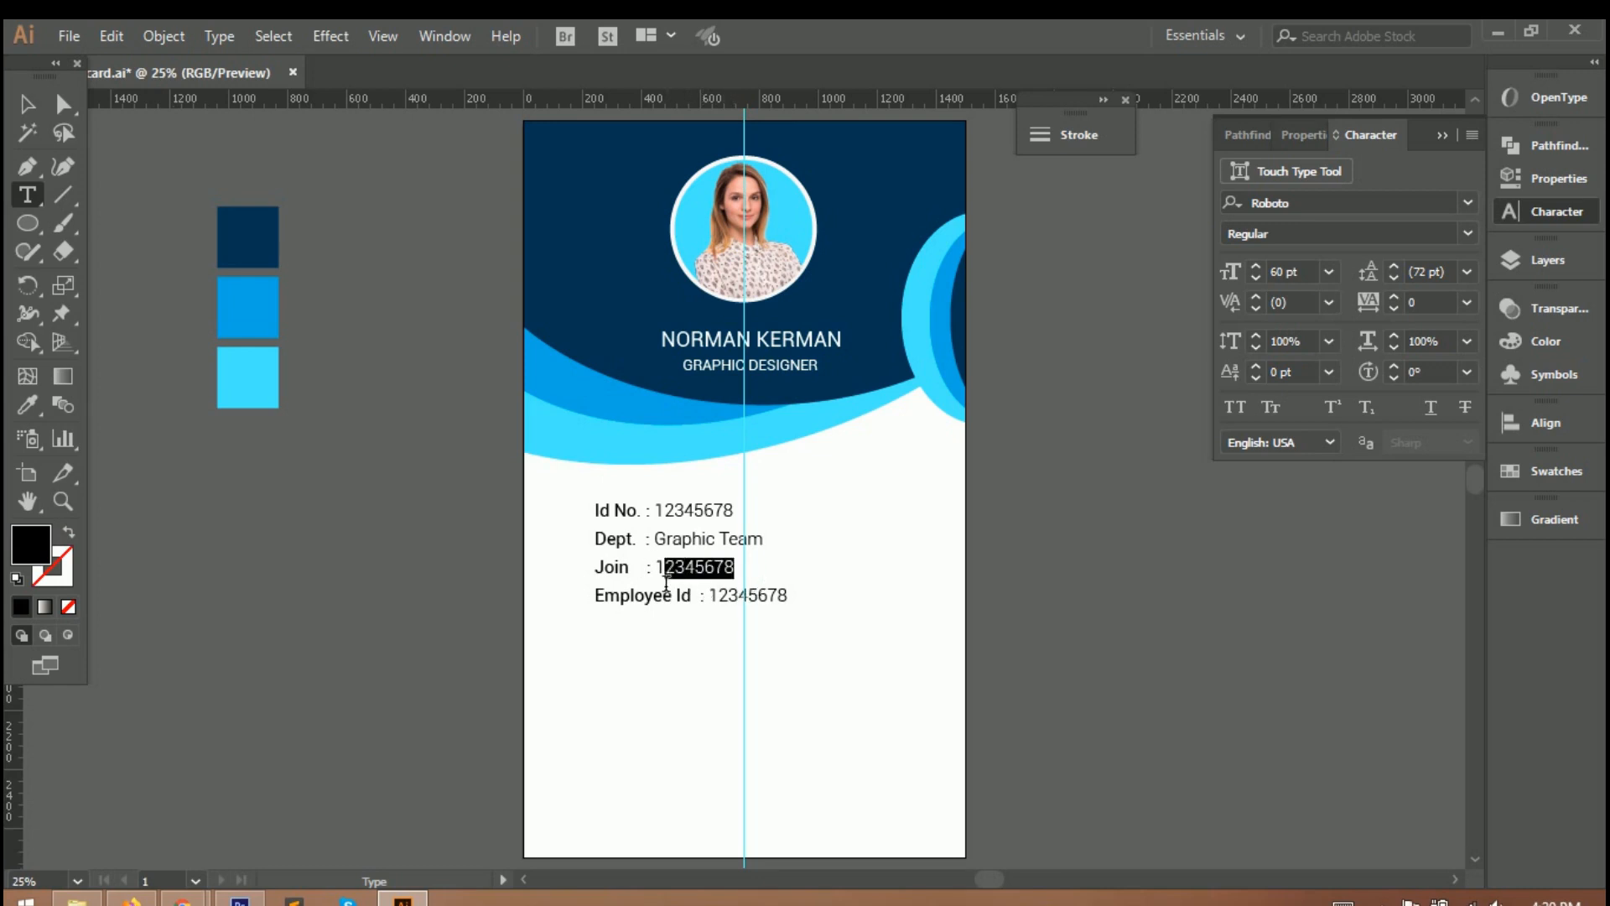
{"action": "key", "text": "BackSpace"}
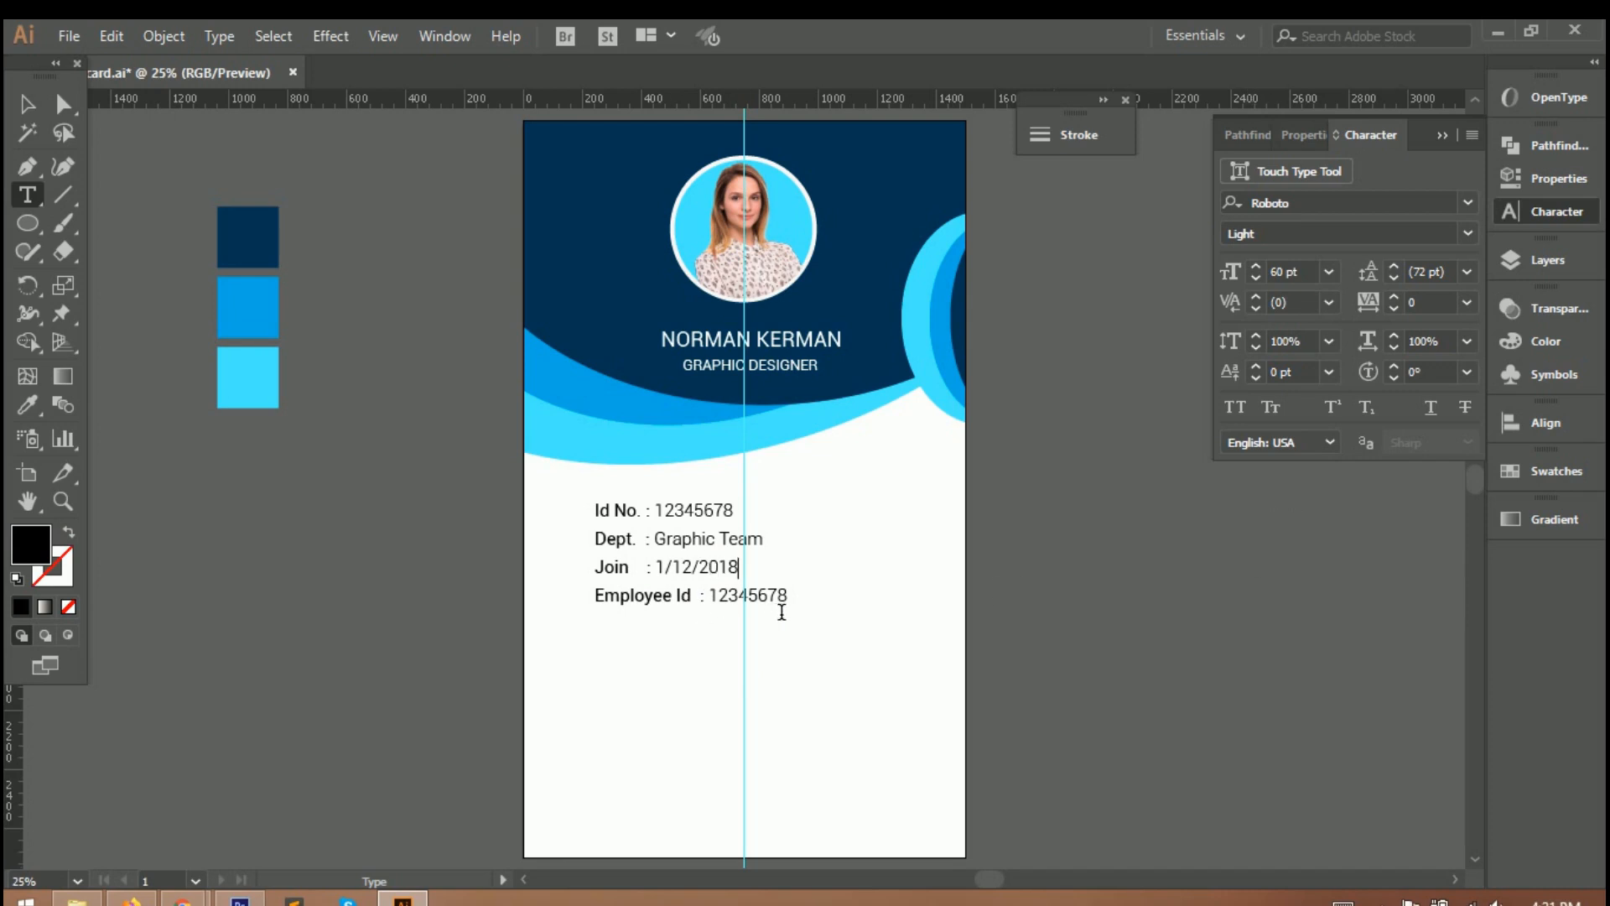
{"action": "left_click_drag", "start_coordinate": [698, 604], "coordinate": [593, 597]}
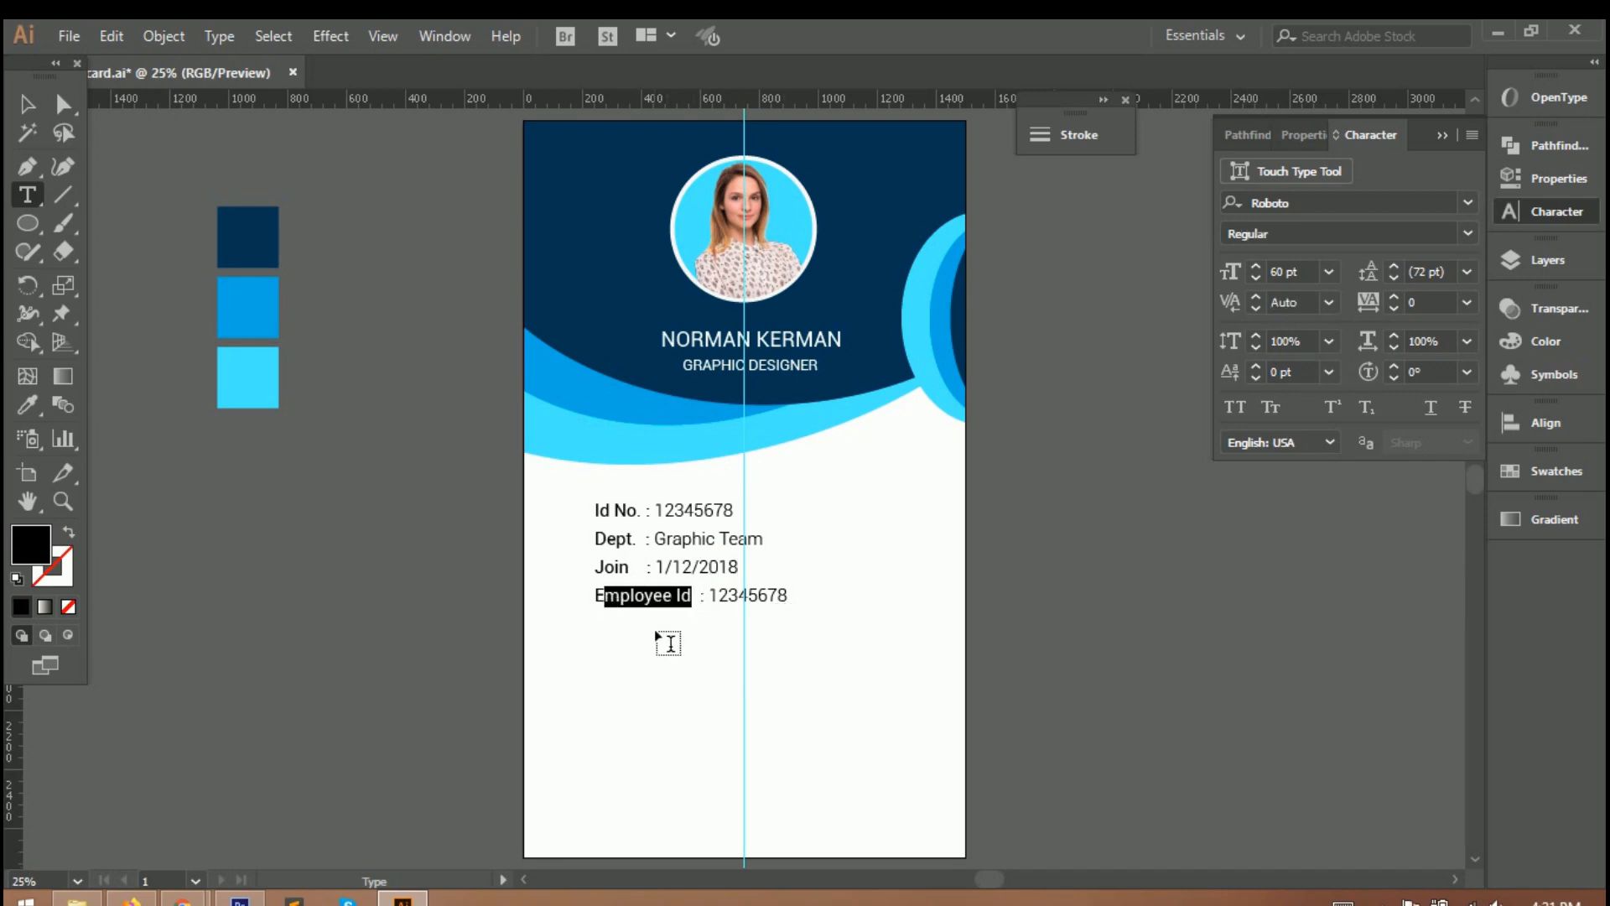
{"action": "type", "text": "Exprory"}
{"action": "key", "text": "BackSpace"}
{"action": "key", "text": "BackSpace"}
{"action": "key", "text": "BackSpace"}
{"action": "key", "text": "BackSpace"}
{"action": "type", "text": "air"}
{"action": "left_click", "coordinate": [686, 609]}
{"action": "left_click", "coordinate": [654, 598]}
{"action": "key", "text": "BackSpace"}
Replace the Expair line's value with 1/12/2020 and leave text editing
{"action": "left_click", "coordinate": [741, 597]}
{"action": "key", "text": "BackSpace"}
{"action": "key", "text": "BackSpace"}
{"action": "key", "text": "BackSpace"}
{"action": "key", "text": "BackSpace"}
{"action": "key", "text": "BackSpace"}
{"action": "key", "text": "BackSpace"}
{"action": "key", "text": "BackSpace"}
{"action": "key", "text": "BackSpace"}
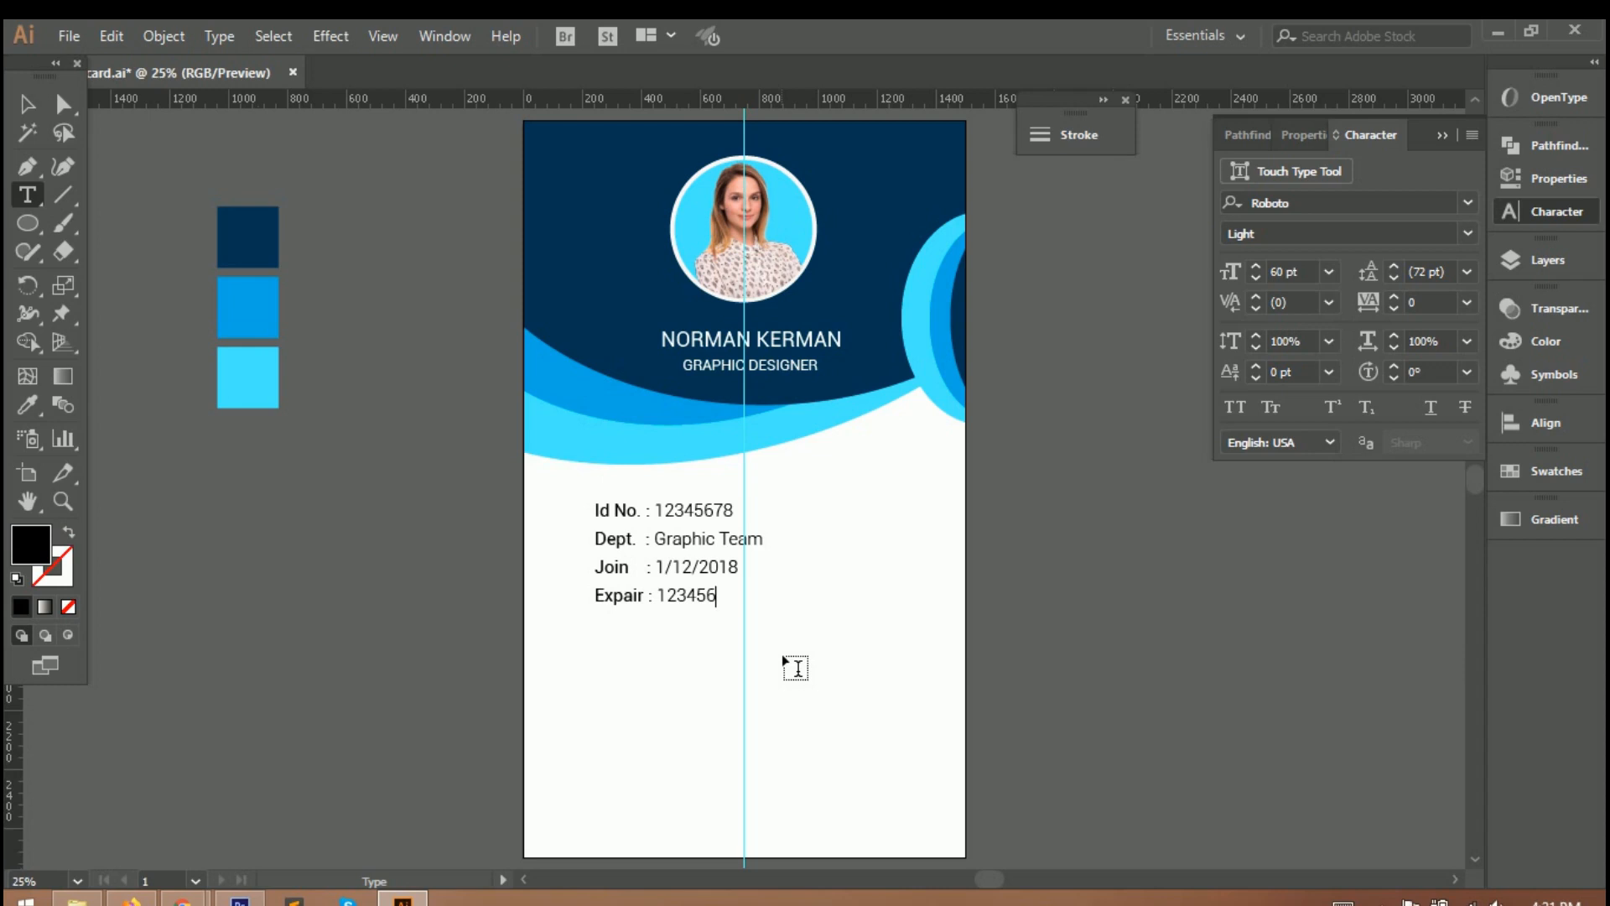
{"action": "type", "text": "1/12/2020"}
{"action": "scroll", "coordinate": [736, 637], "scroll_direction": "down", "scroll_amount": 1}
{"action": "key", "text": "Escape"}
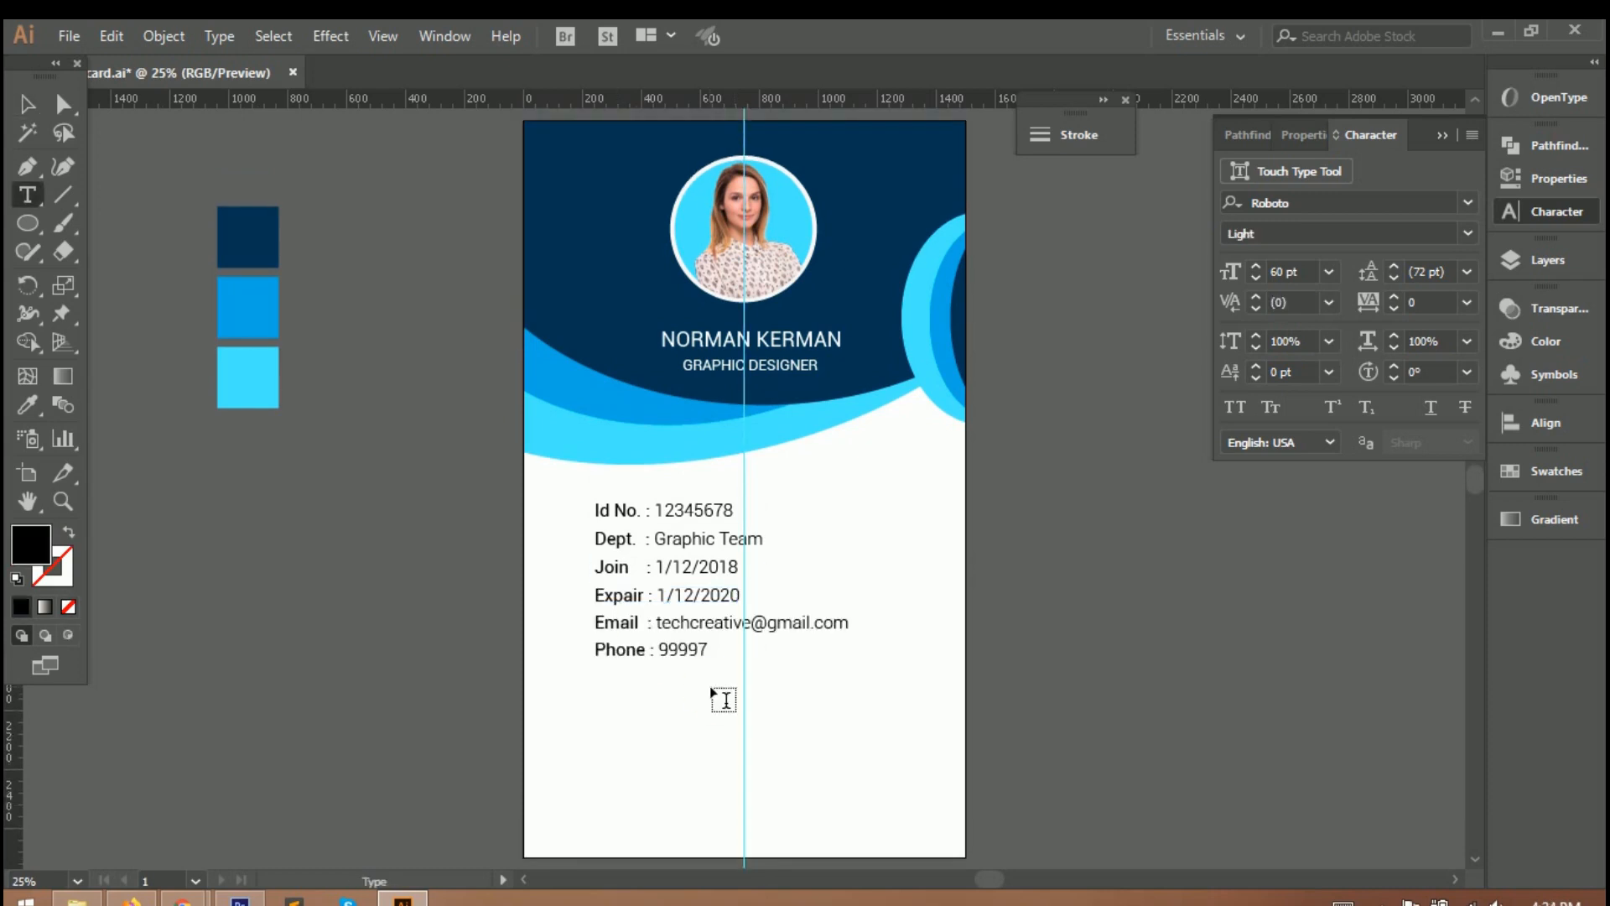
Replace the partial value in the Phone line with the full phone number
{"action": "key", "text": "BackSpace"}
{"action": "key", "text": "BackSpace"}
{"action": "key", "text": "BackSpace"}
{"action": "key", "text": "BackSpace"}
{"action": "key", "text": "BackSpace"}
{"action": "type", "text": "123456789"}
Insert spacing before the colons of the employee detail lines, from Id No. through Phone, to line them up
{"action": "key", "text": "ctrl+equal"}
{"action": "key", "text": "ctrl+equal"}
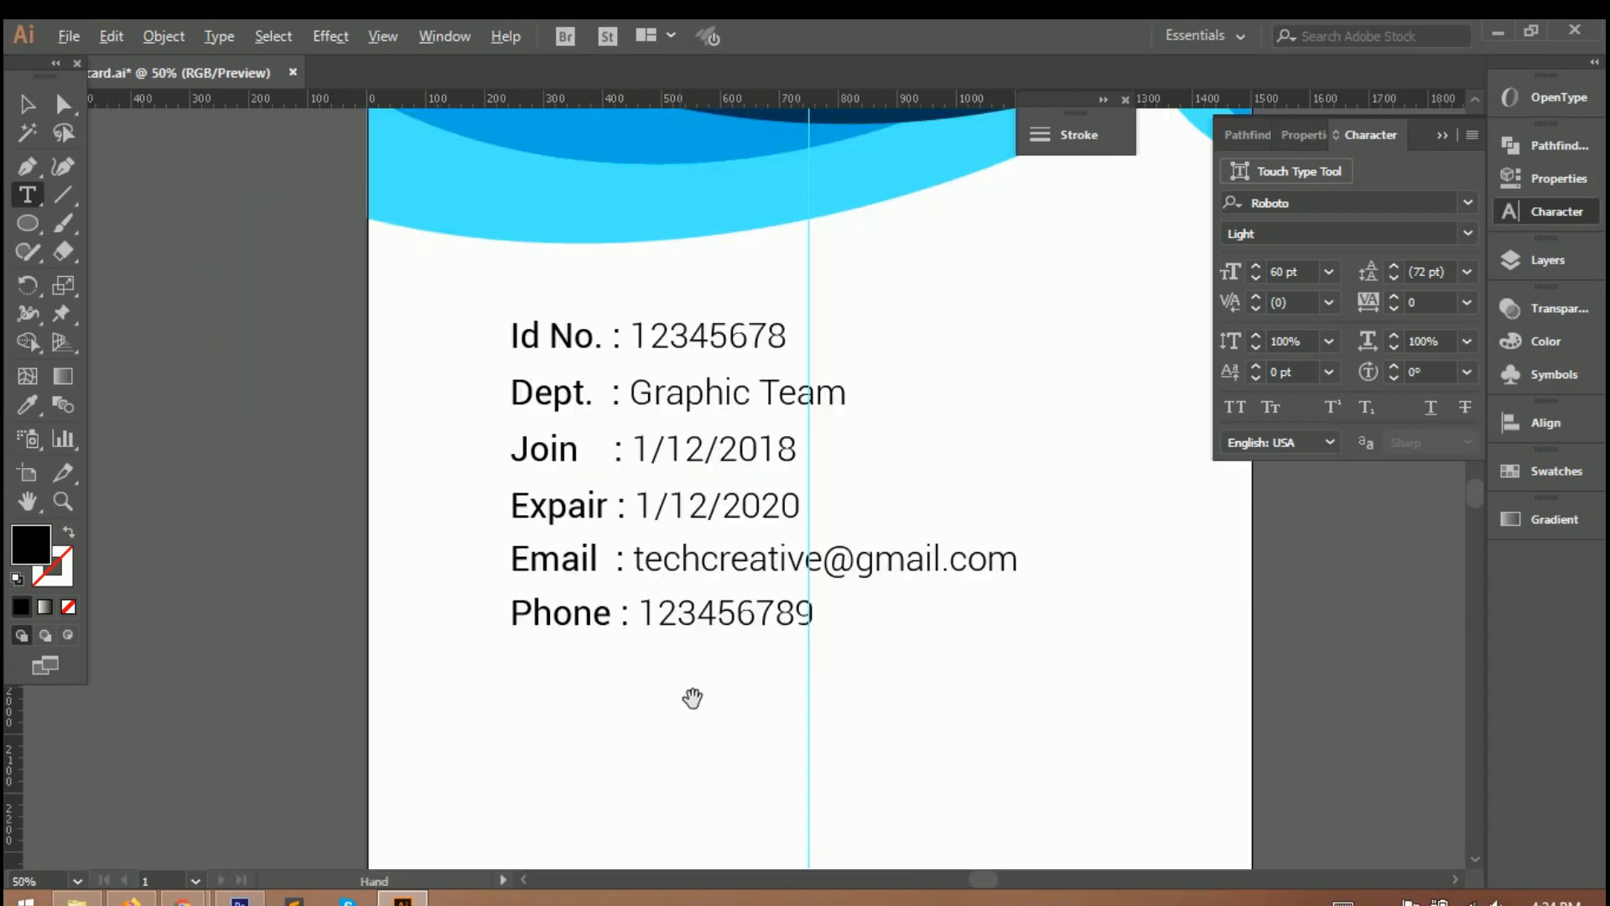
{"action": "left_click", "coordinate": [616, 339]}
{"action": "left_click", "coordinate": [616, 394]}
{"action": "left_click", "coordinate": [612, 507]}
{"action": "left_click", "coordinate": [612, 560]}
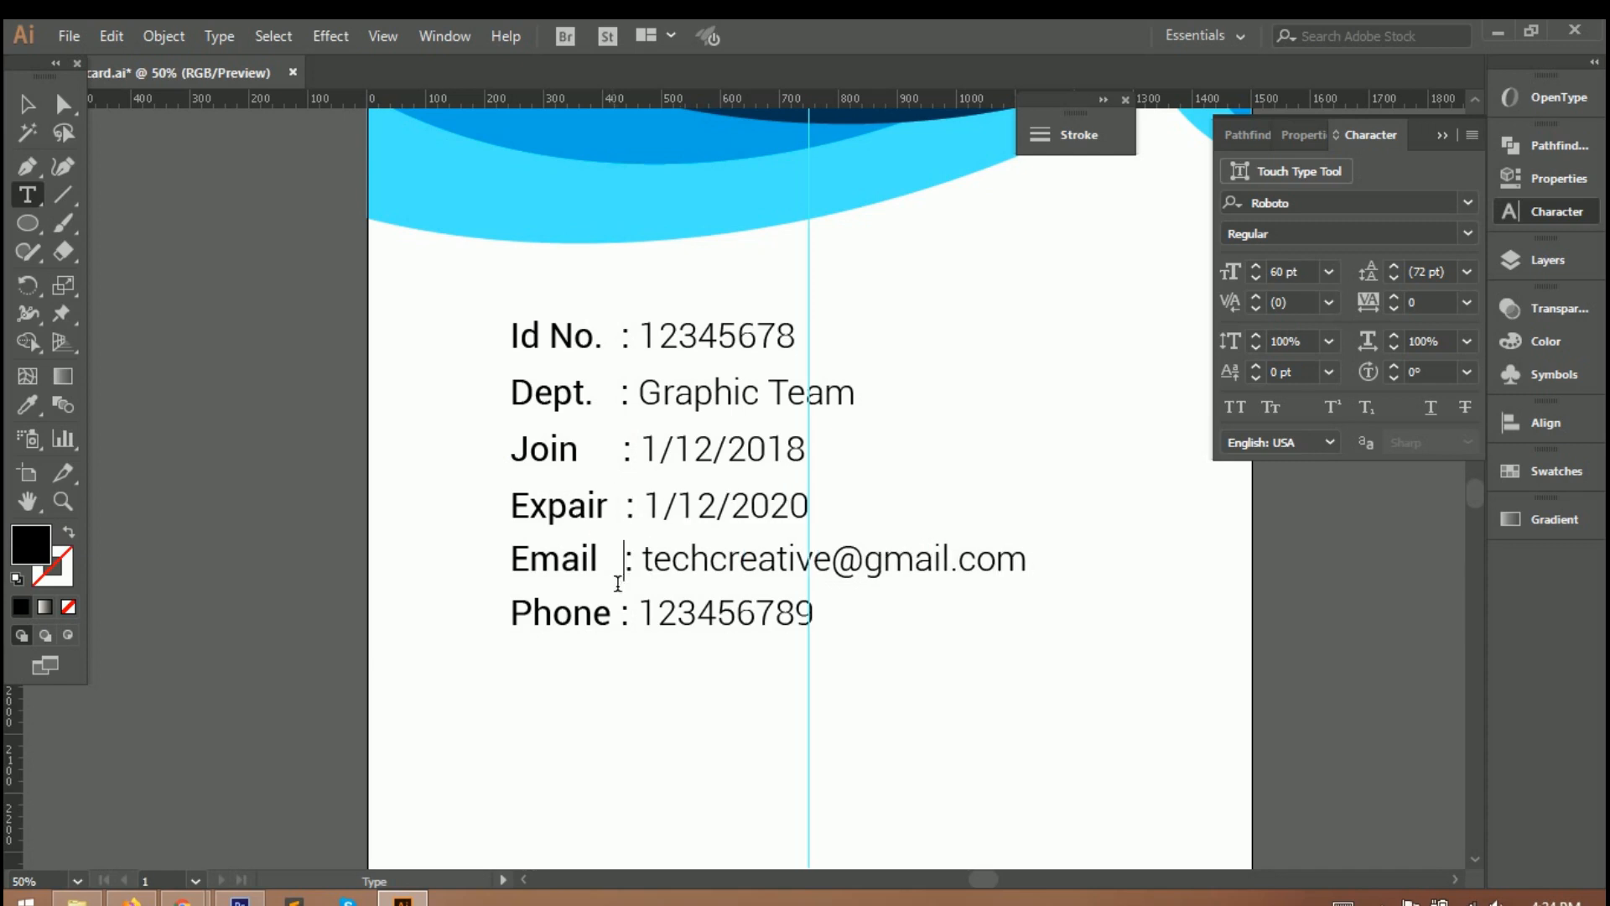
{"action": "left_click", "coordinate": [618, 613]}
{"action": "left_click", "coordinate": [28, 105]}
{"action": "left_click", "coordinate": [618, 644]}
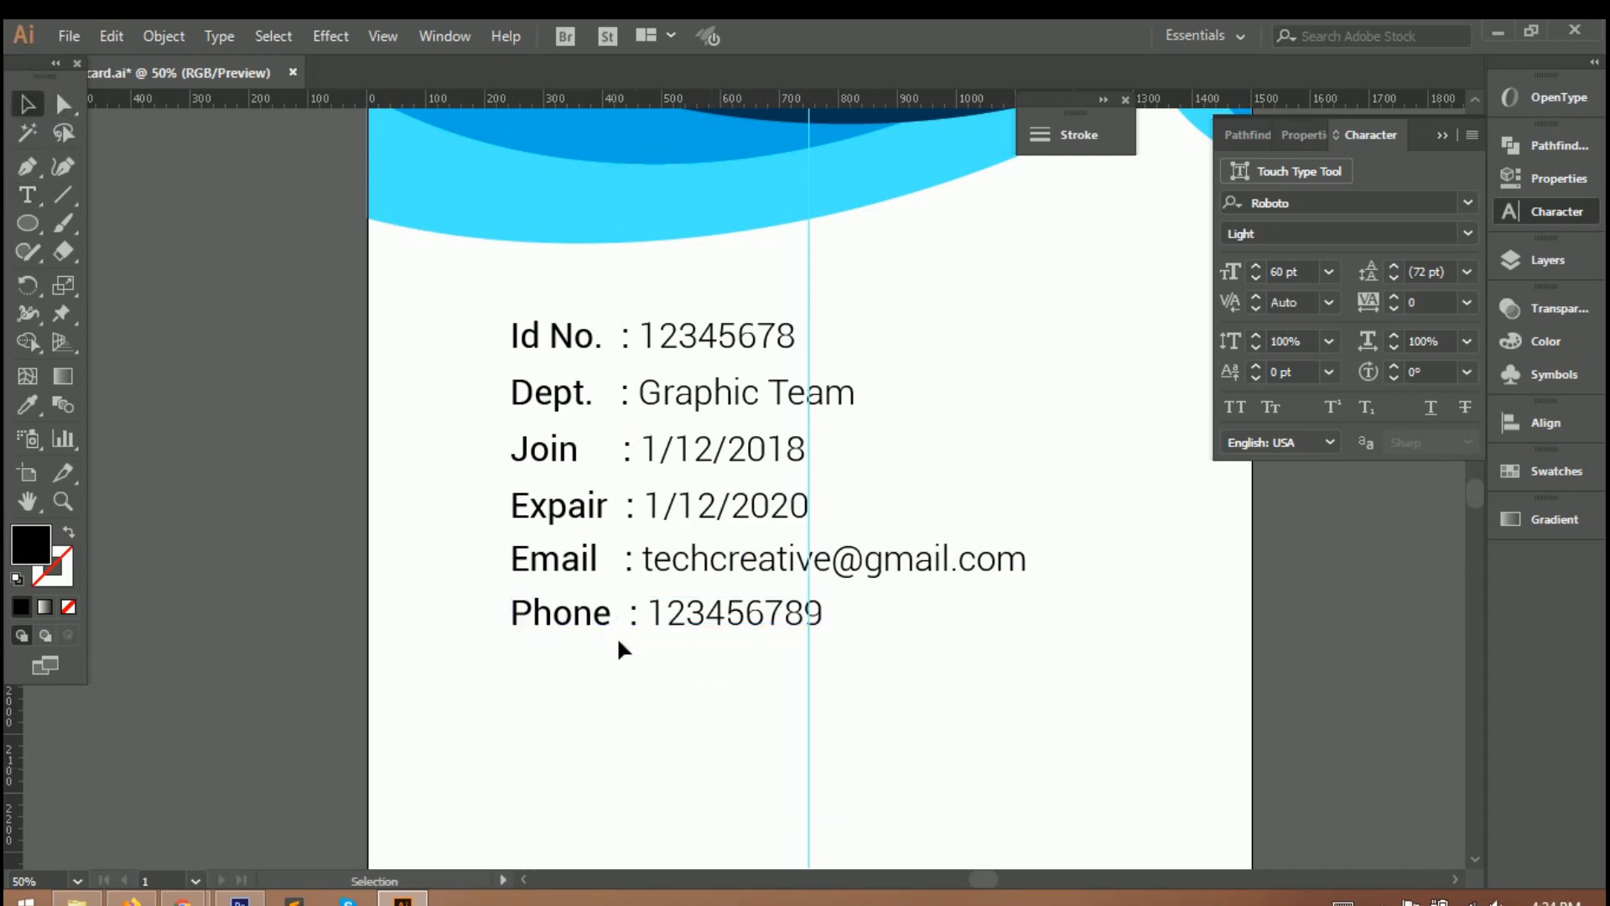
Remove the extra space before the colon in the Phone line
{"action": "double_click", "coordinate": [626, 616]}
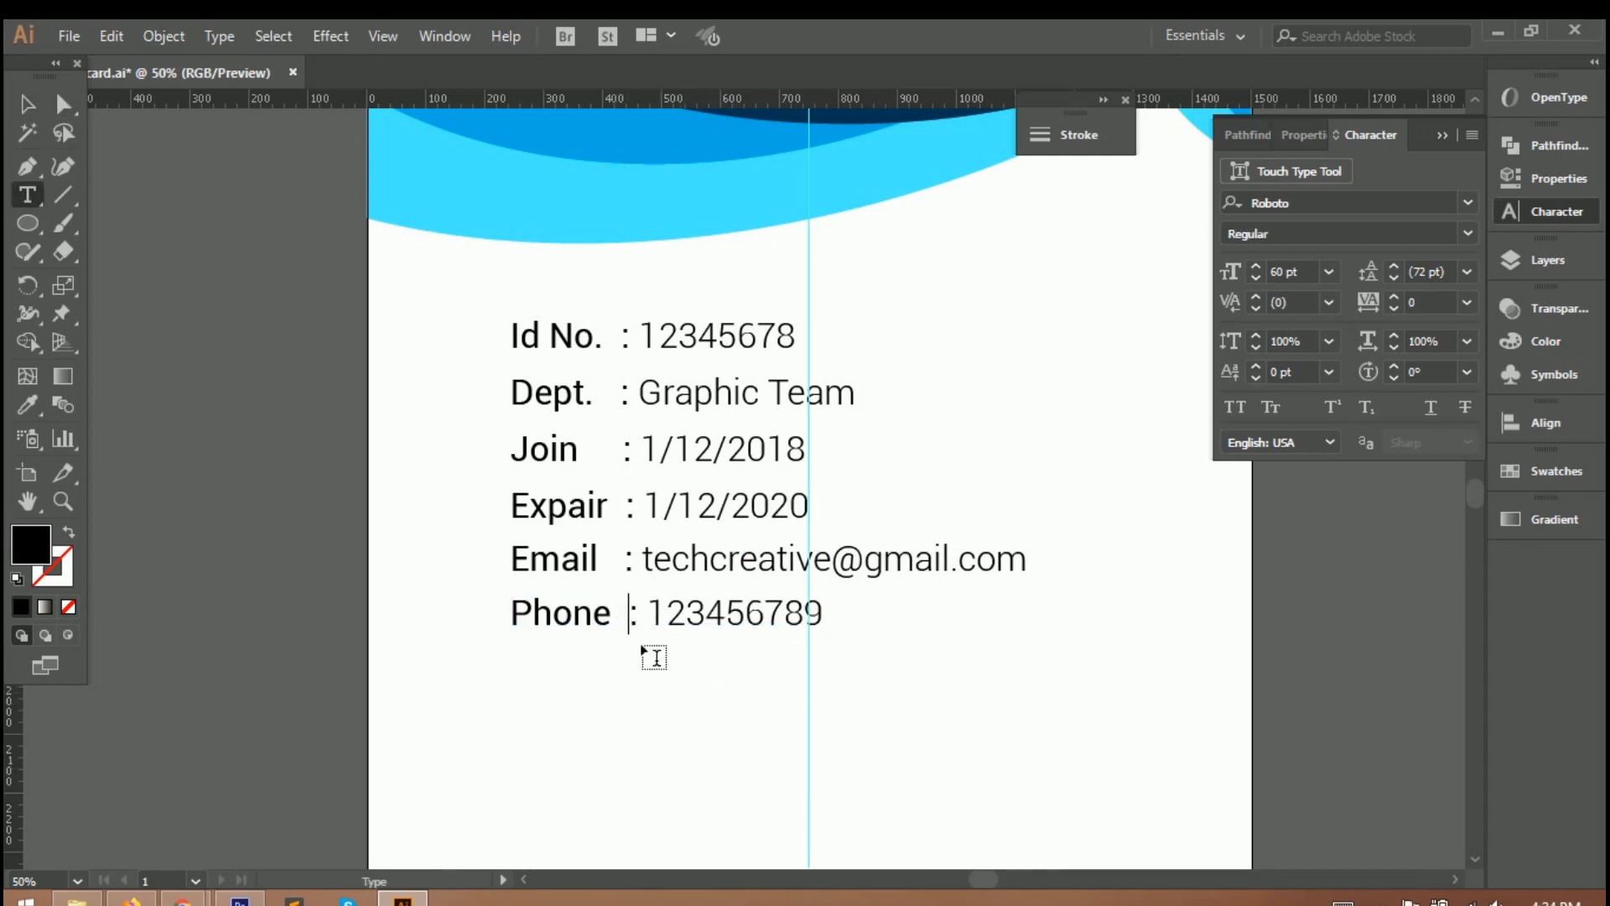
{"action": "key", "text": "Escape"}
{"action": "key", "text": "ctrl+0"}
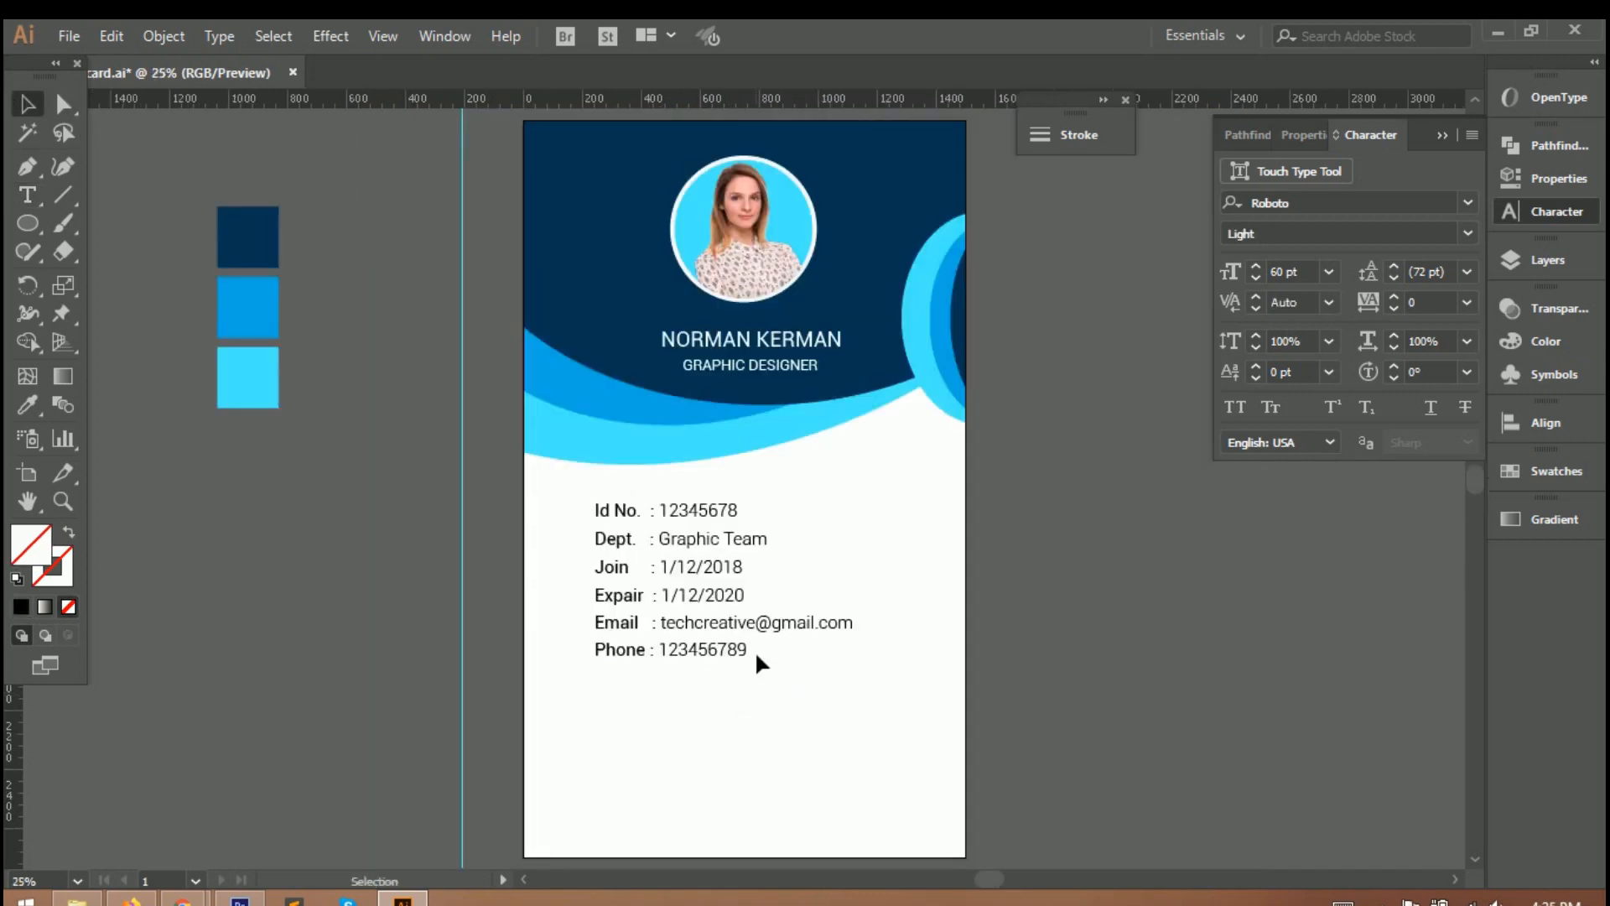
{"action": "key", "text": "t"}
{"action": "left_click_drag", "start_coordinate": [745, 653], "coordinate": [656, 552]}
{"action": "left_click", "coordinate": [1329, 271]}
{"action": "left_click", "coordinate": [1359, 653]}
{"action": "key", "text": "Escape"}
{"action": "left_click", "coordinate": [745, 743]}
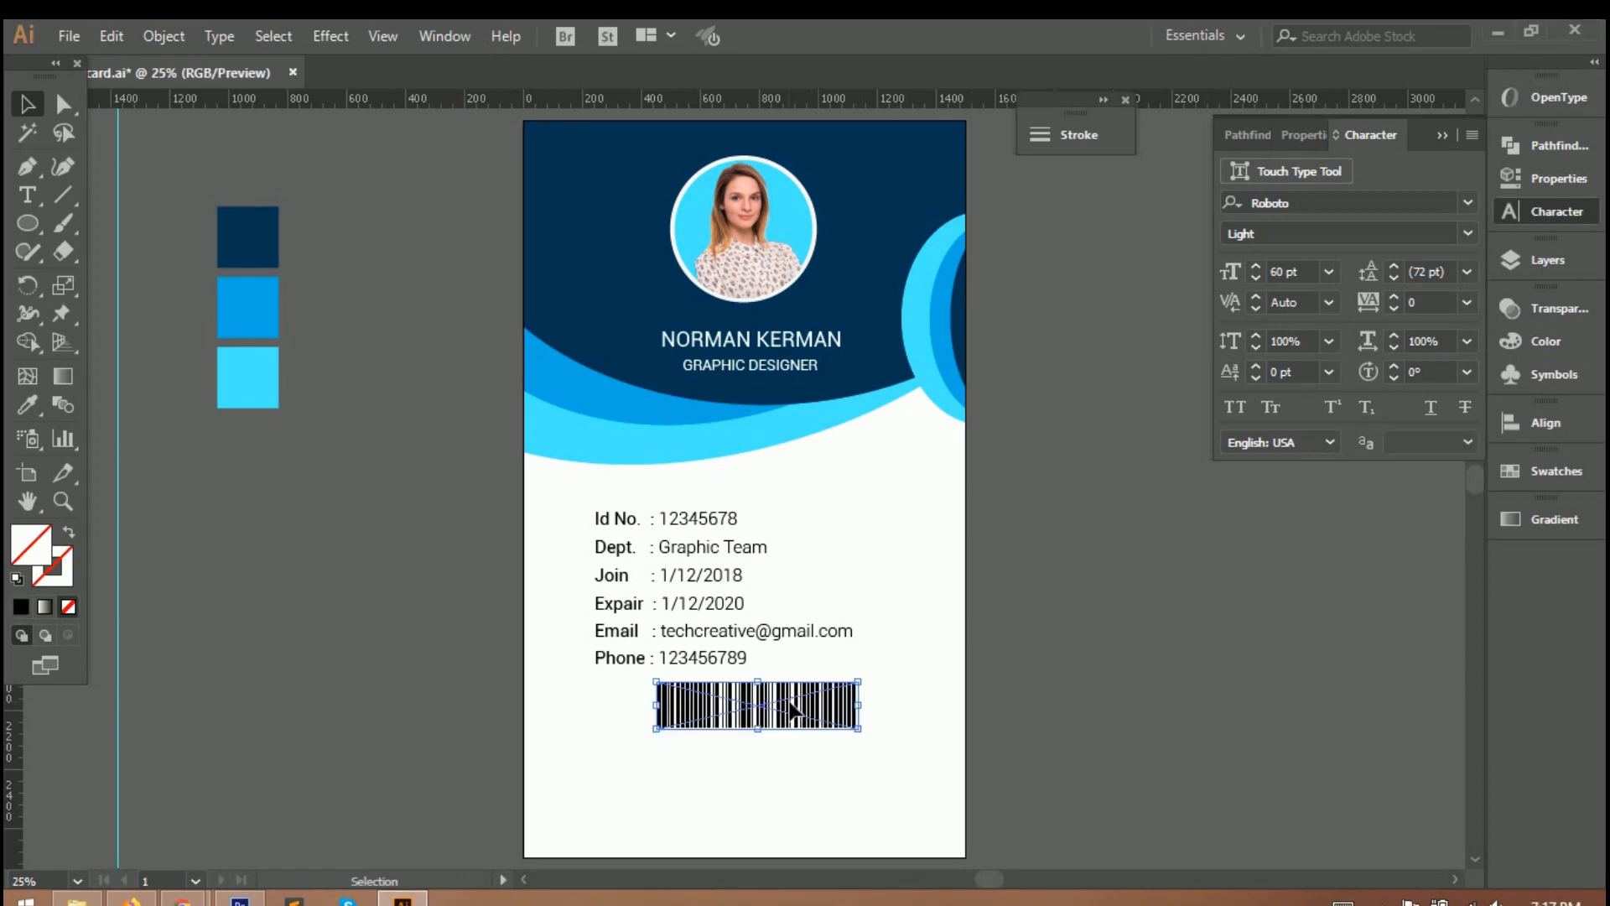
Position the barcode below the Phone line, centred horizontally on the card
{"action": "left_click_drag", "start_coordinate": [826, 717], "coordinate": [815, 716]}
{"action": "scroll", "coordinate": [819, 772], "scroll_direction": "down", "scroll_amount": 1}
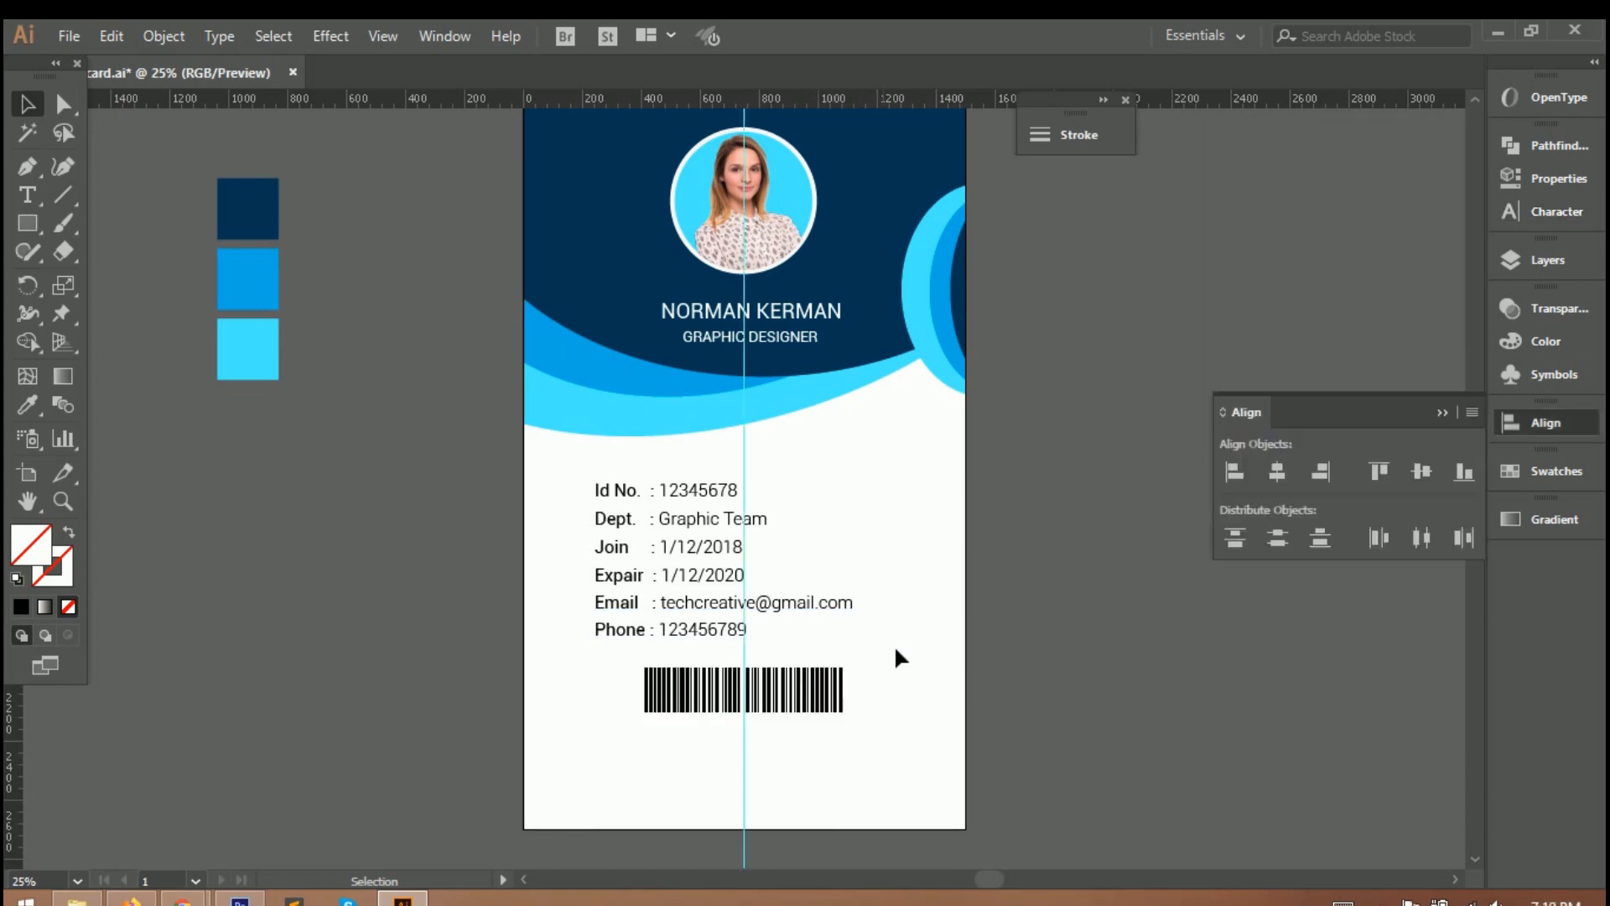
Draw a wide, flat ellipse overlapping the card's bottom edge and fill it with the dark navy sample colour
{"action": "scroll", "coordinate": [895, 644], "scroll_direction": "down", "scroll_amount": 5}
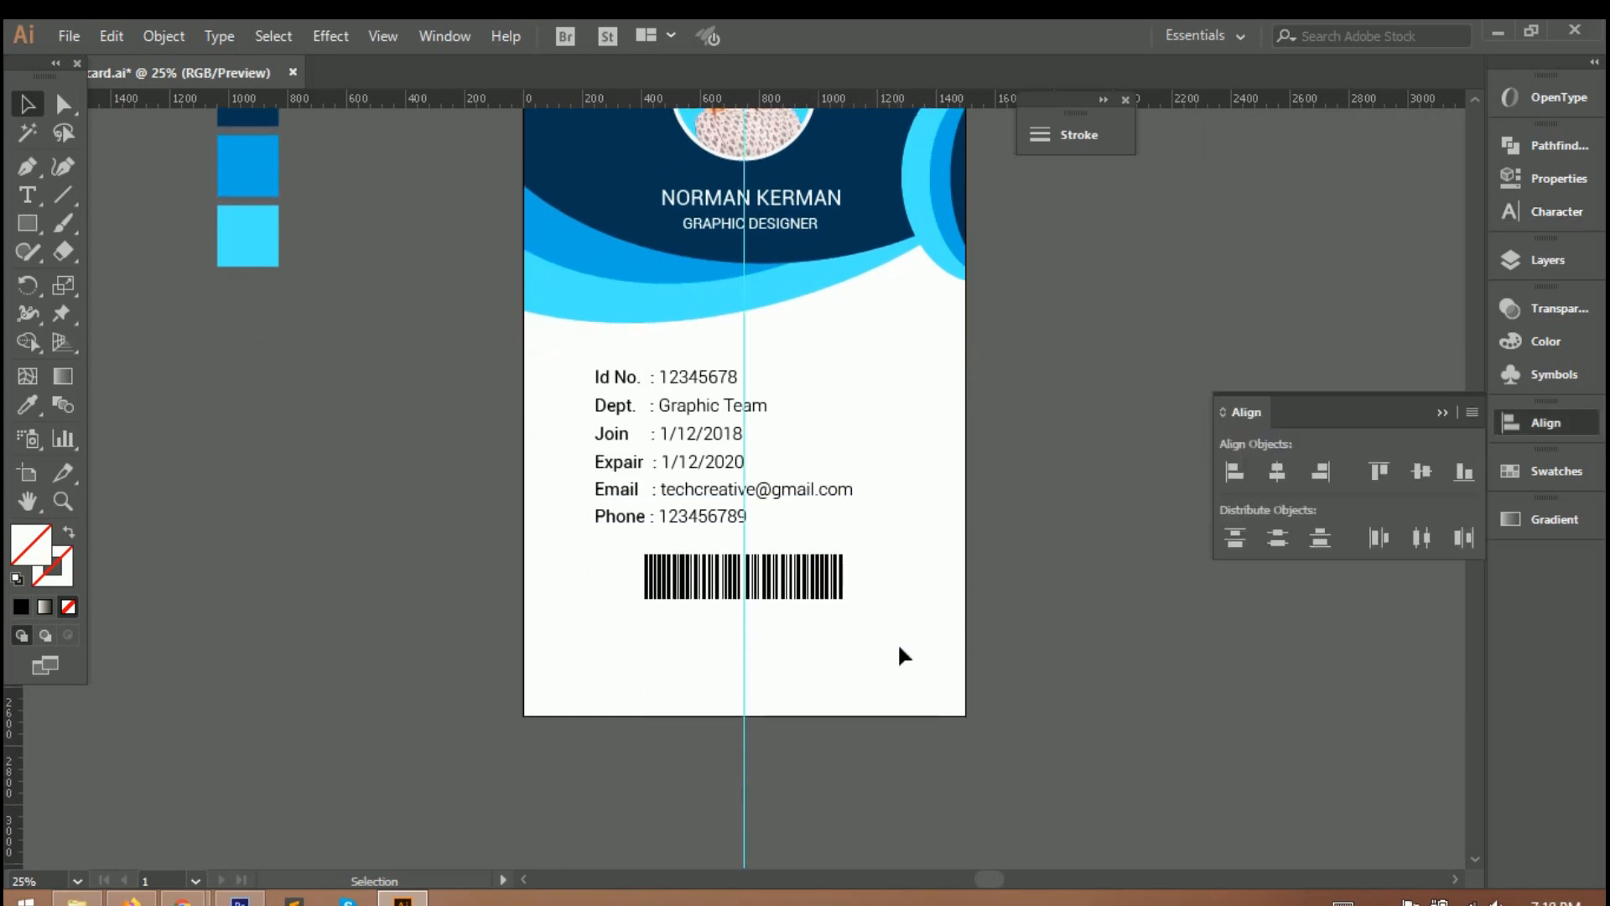
{"action": "left_click", "coordinate": [30, 221]}
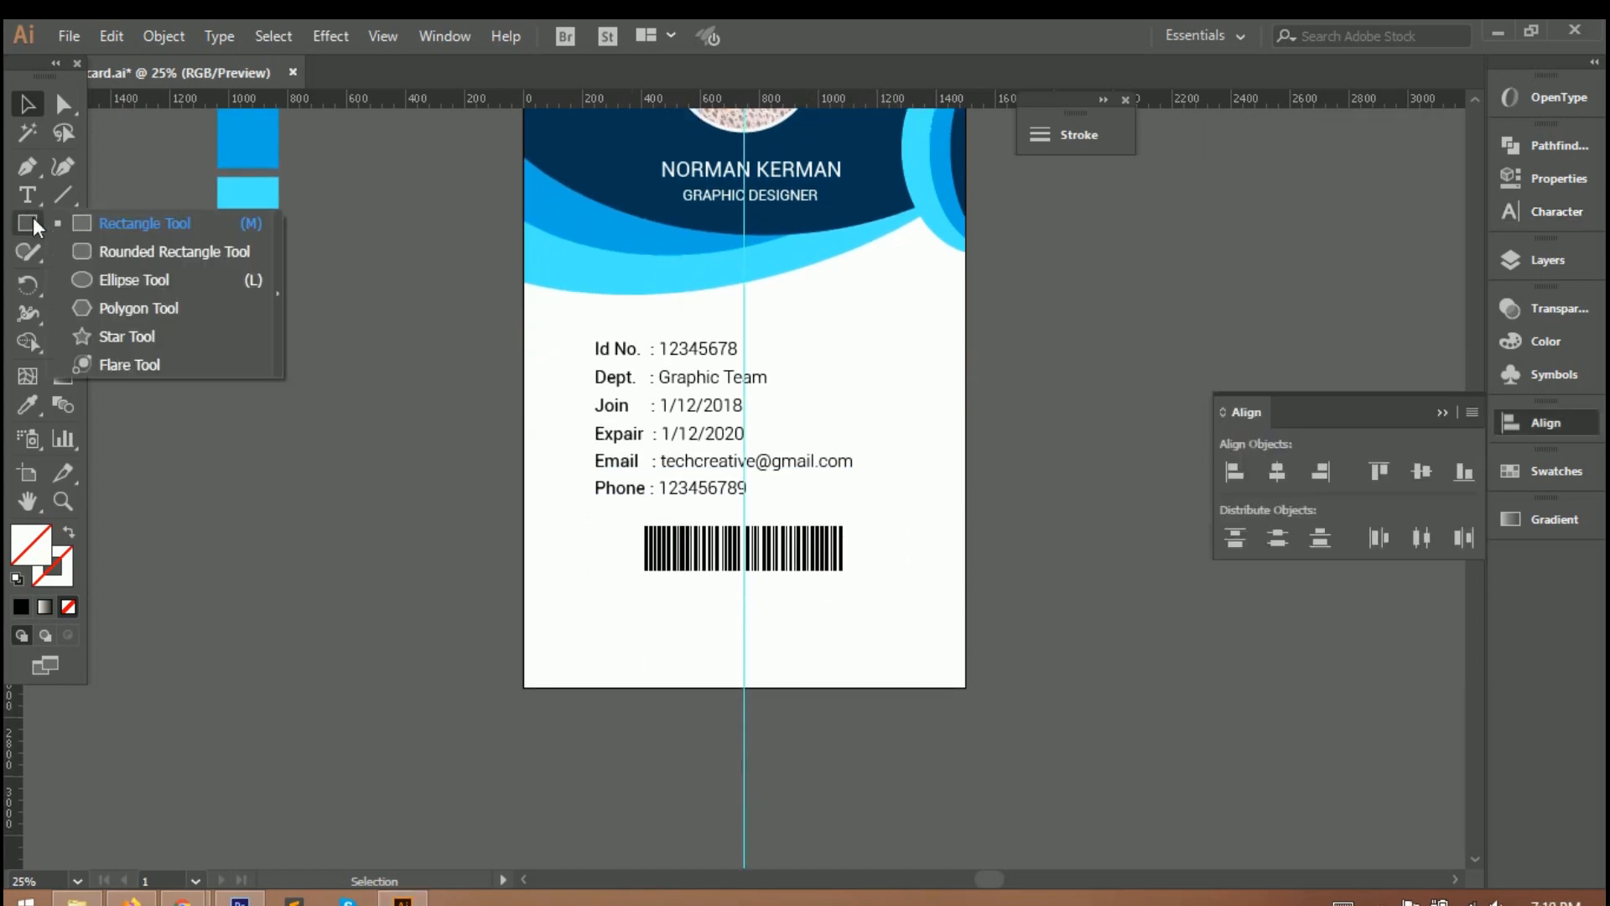
{"action": "left_click", "coordinate": [137, 270]}
{"action": "mouse_move", "coordinate": [541, 694]}
{"action": "left_mouse_down"}
{"action": "mouse_move", "coordinate": [952, 809]}
{"action": "mouse_move", "coordinate": [998, 852]}
{"action": "left_mouse_up"}
{"action": "left_click_drag", "start_coordinate": [766, 775], "coordinate": [782, 733]}
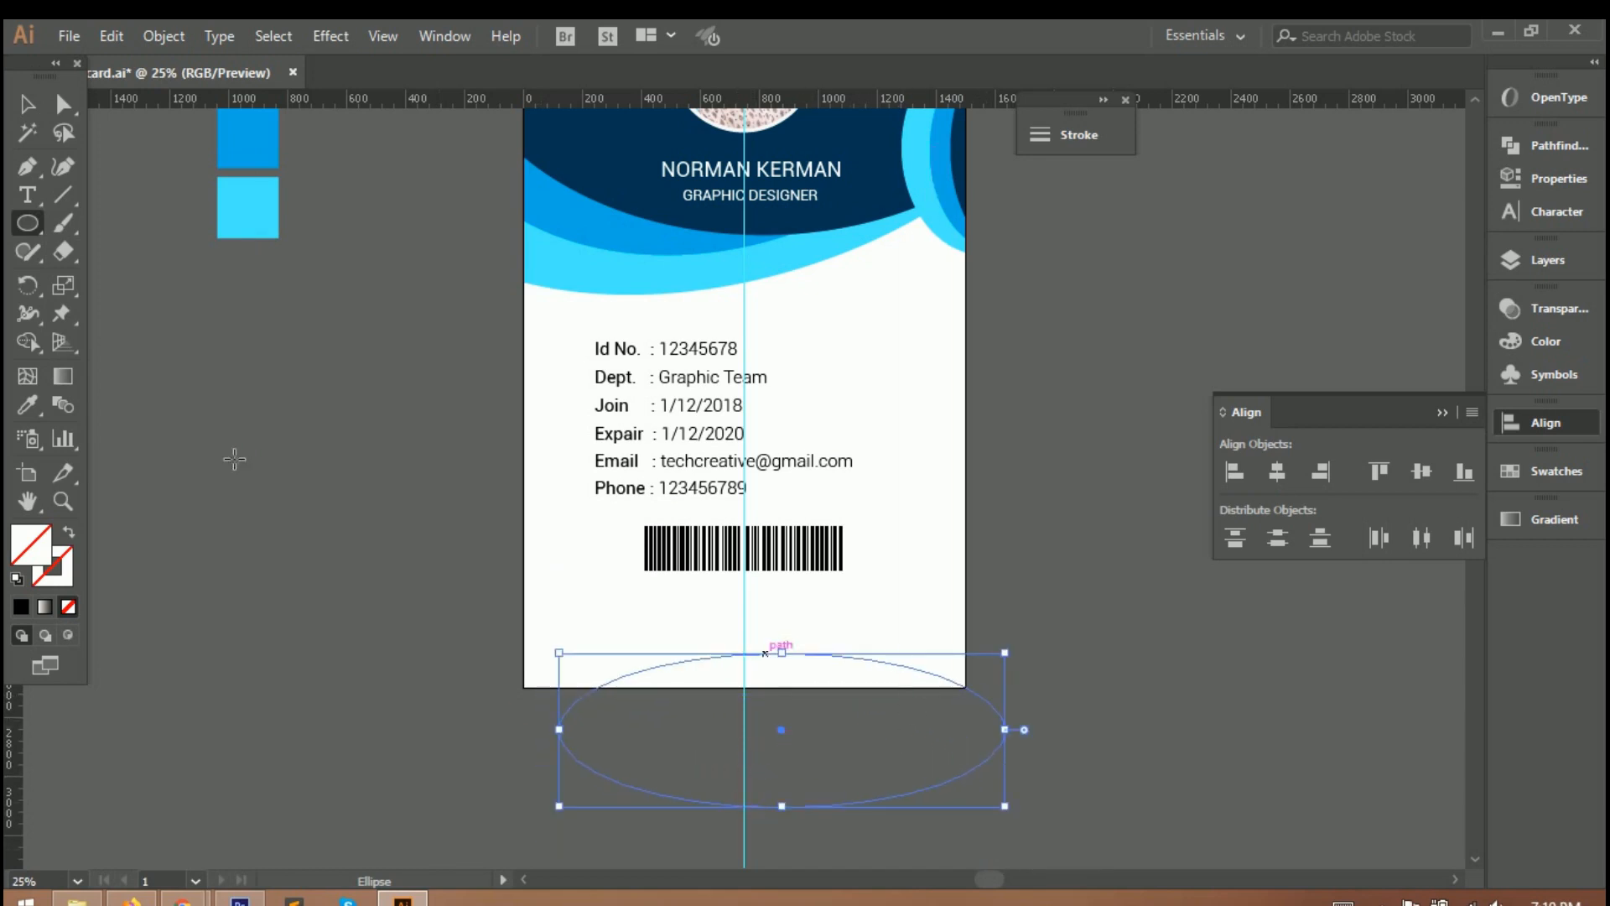
{"action": "left_click", "coordinate": [27, 404]}
{"action": "scroll", "coordinate": [291, 230], "scroll_direction": "up", "scroll_amount": 3}
{"action": "left_click", "coordinate": [248, 181]}
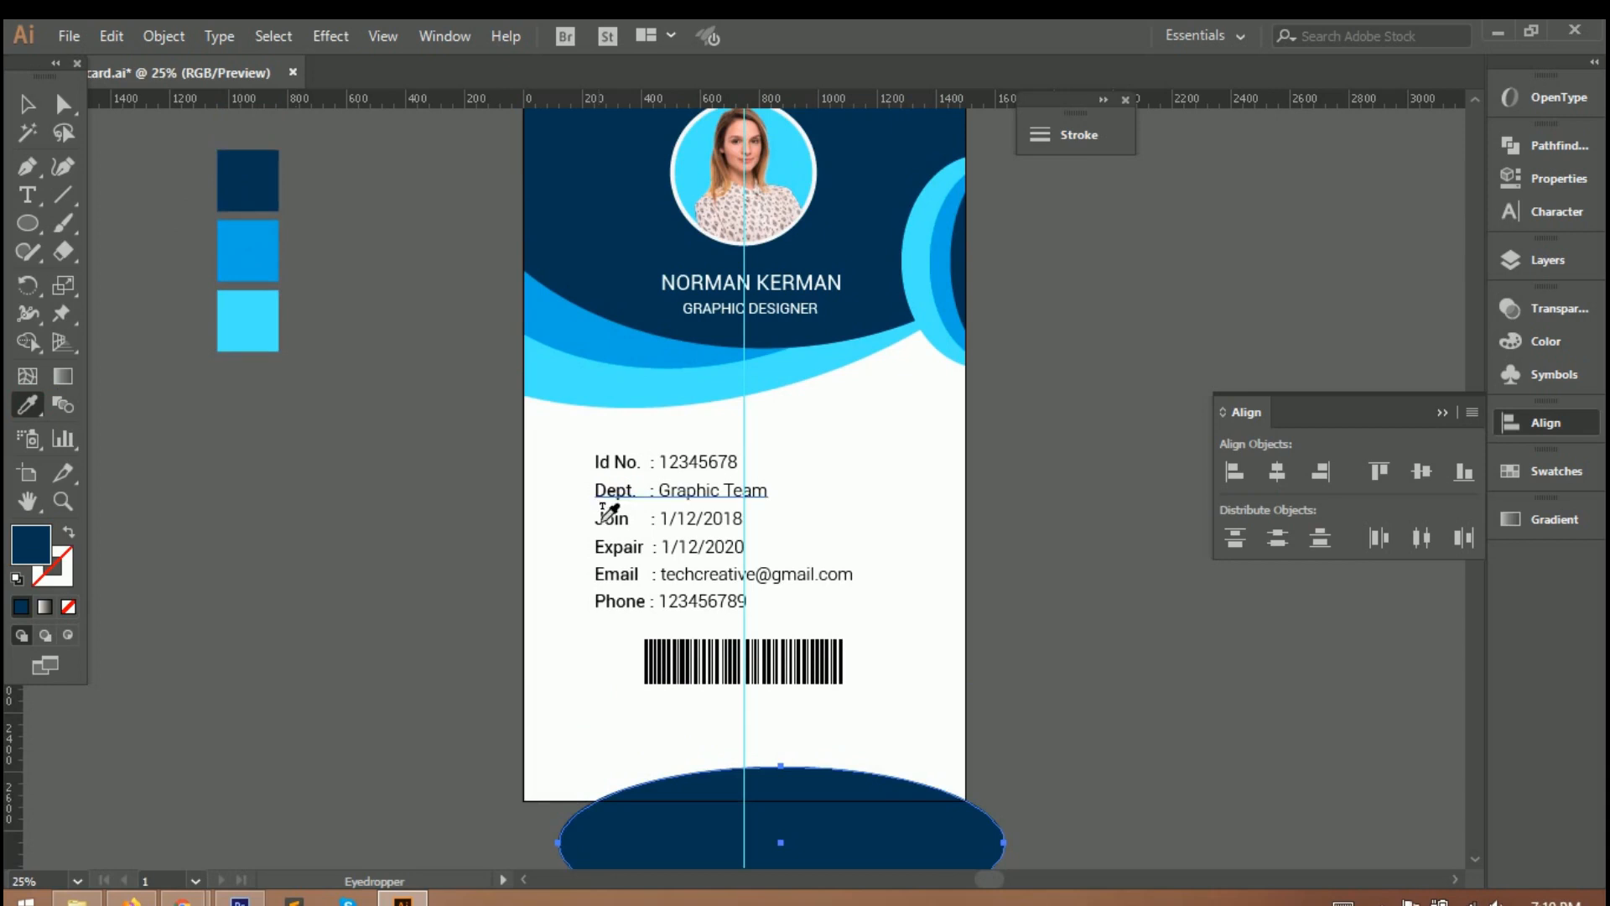
Tilt the navy ellipse slightly counter-clockwise, adjusting its height and position so it crosses the card's bottom-right corner
{"action": "scroll", "coordinate": [978, 790], "scroll_direction": "down", "scroll_amount": 3}
{"action": "left_click", "coordinate": [27, 103]}
{"action": "left_click_drag", "start_coordinate": [973, 731], "coordinate": [973, 697]}
{"action": "left_click_drag", "start_coordinate": [1023, 614], "coordinate": [1021, 585]}
{"action": "left_click_drag", "start_coordinate": [855, 704], "coordinate": [868, 717]}
{"action": "left_click_drag", "start_coordinate": [805, 787], "coordinate": [802, 764]}
{"action": "left_click_drag", "start_coordinate": [880, 726], "coordinate": [920, 723]}
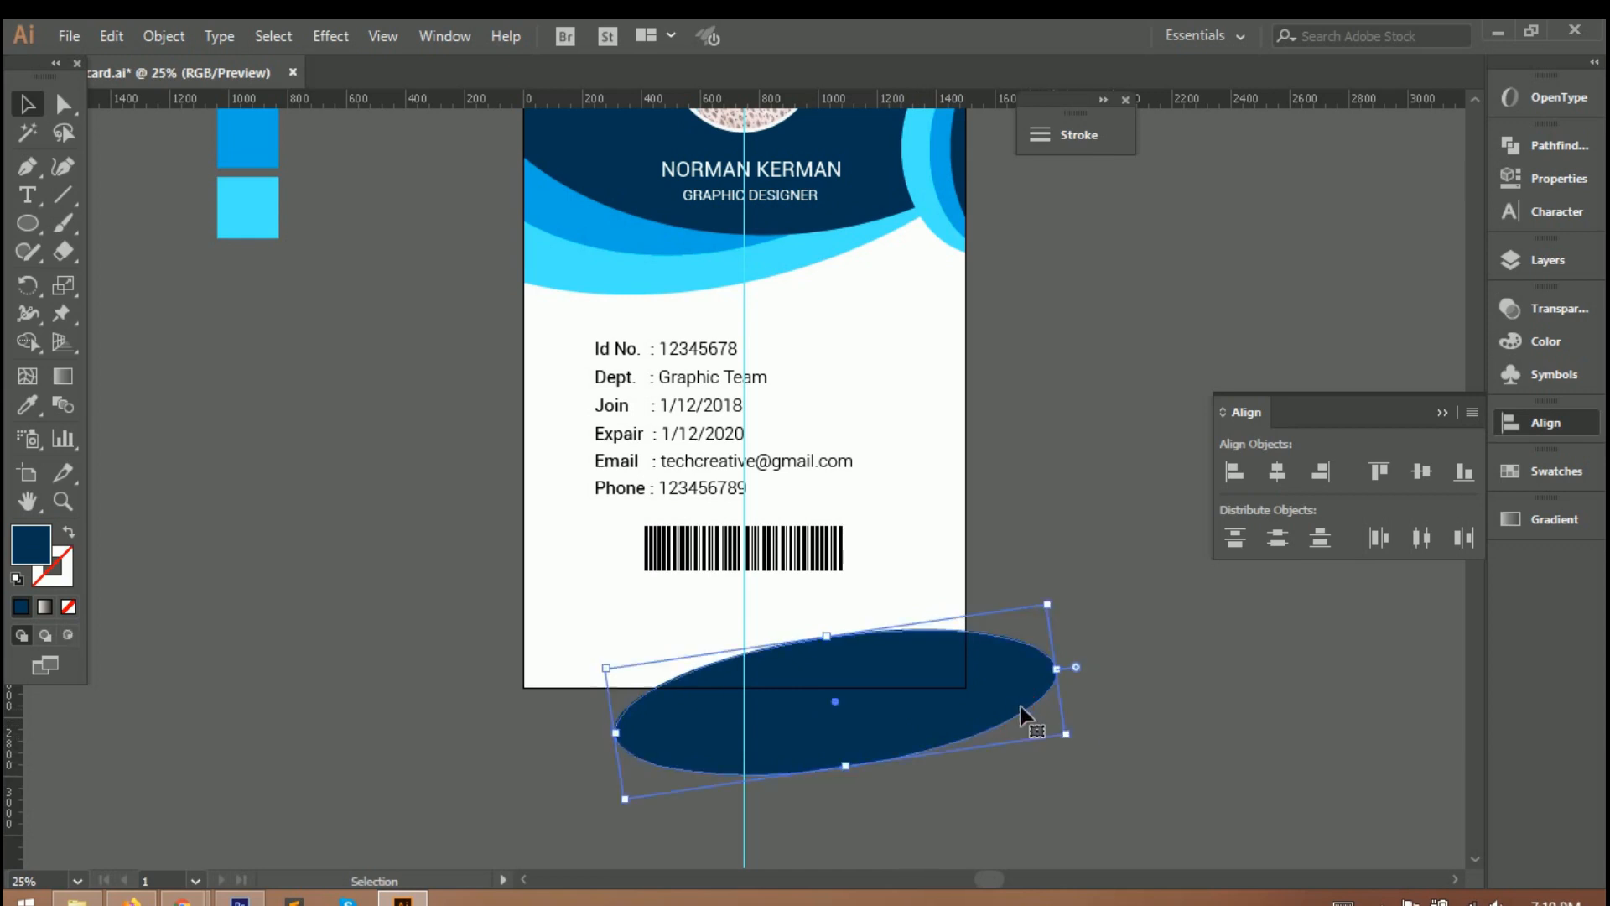
{"action": "mouse_move", "coordinate": [1081, 749]}
{"action": "left_mouse_down"}
{"action": "mouse_move", "coordinate": [1078, 776]}
{"action": "mouse_move", "coordinate": [1076, 750]}
{"action": "left_mouse_up"}
{"action": "left_click_drag", "start_coordinate": [996, 720], "coordinate": [991, 730]}
{"action": "left_click_drag", "start_coordinate": [1063, 616], "coordinate": [1059, 617]}
{"action": "left_click_drag", "start_coordinate": [839, 654], "coordinate": [835, 648]}
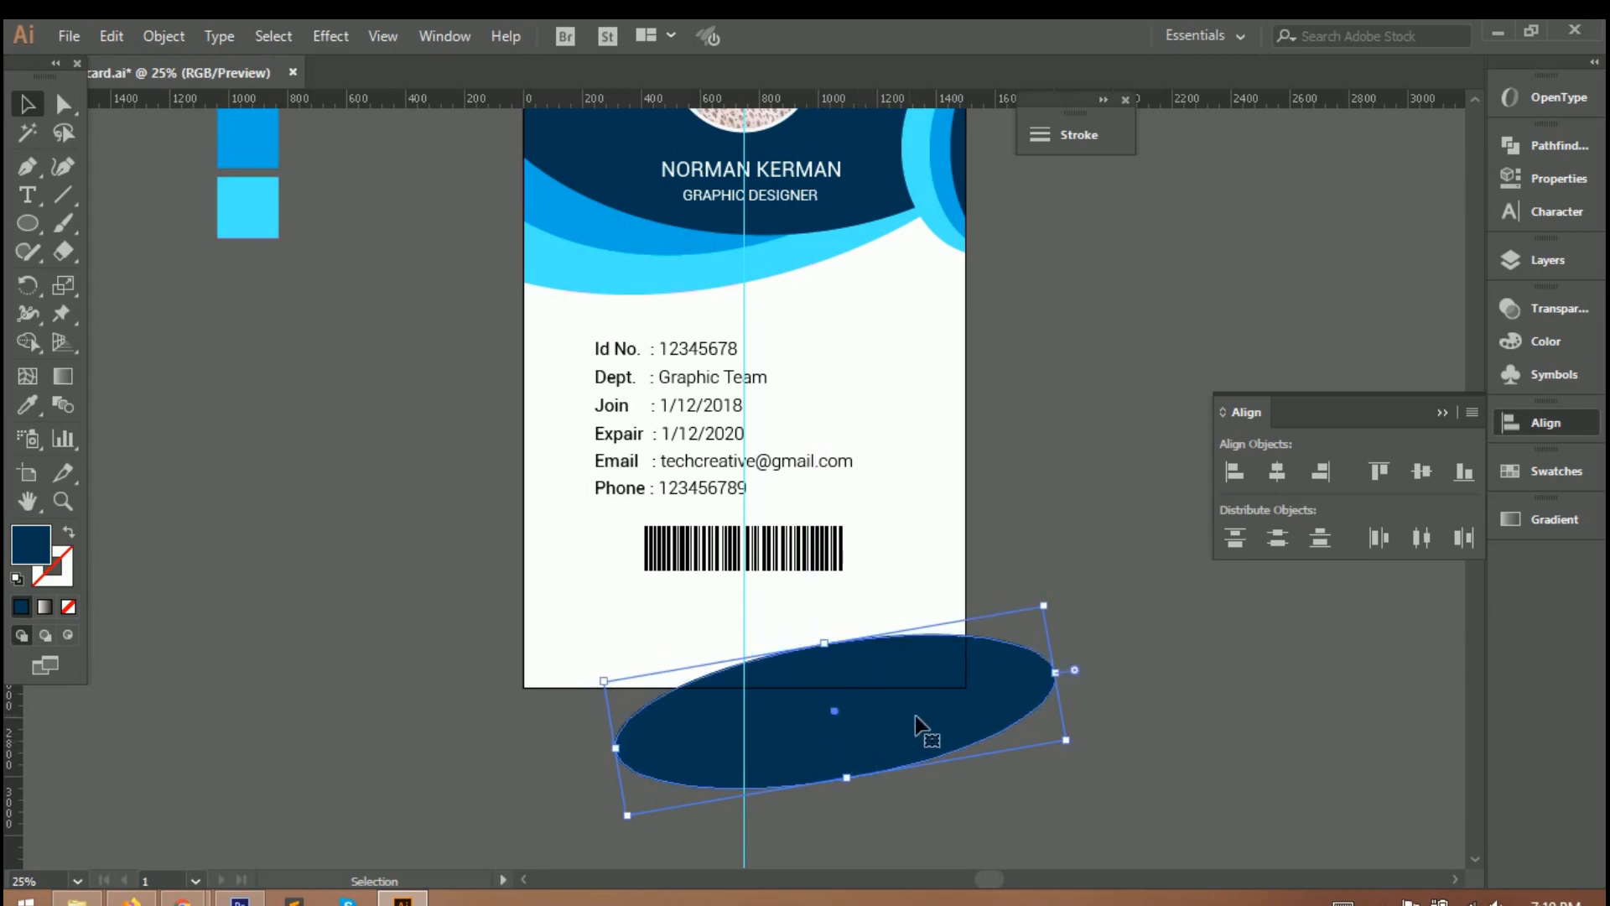
{"action": "left_click_drag", "start_coordinate": [995, 718], "coordinate": [961, 723]}
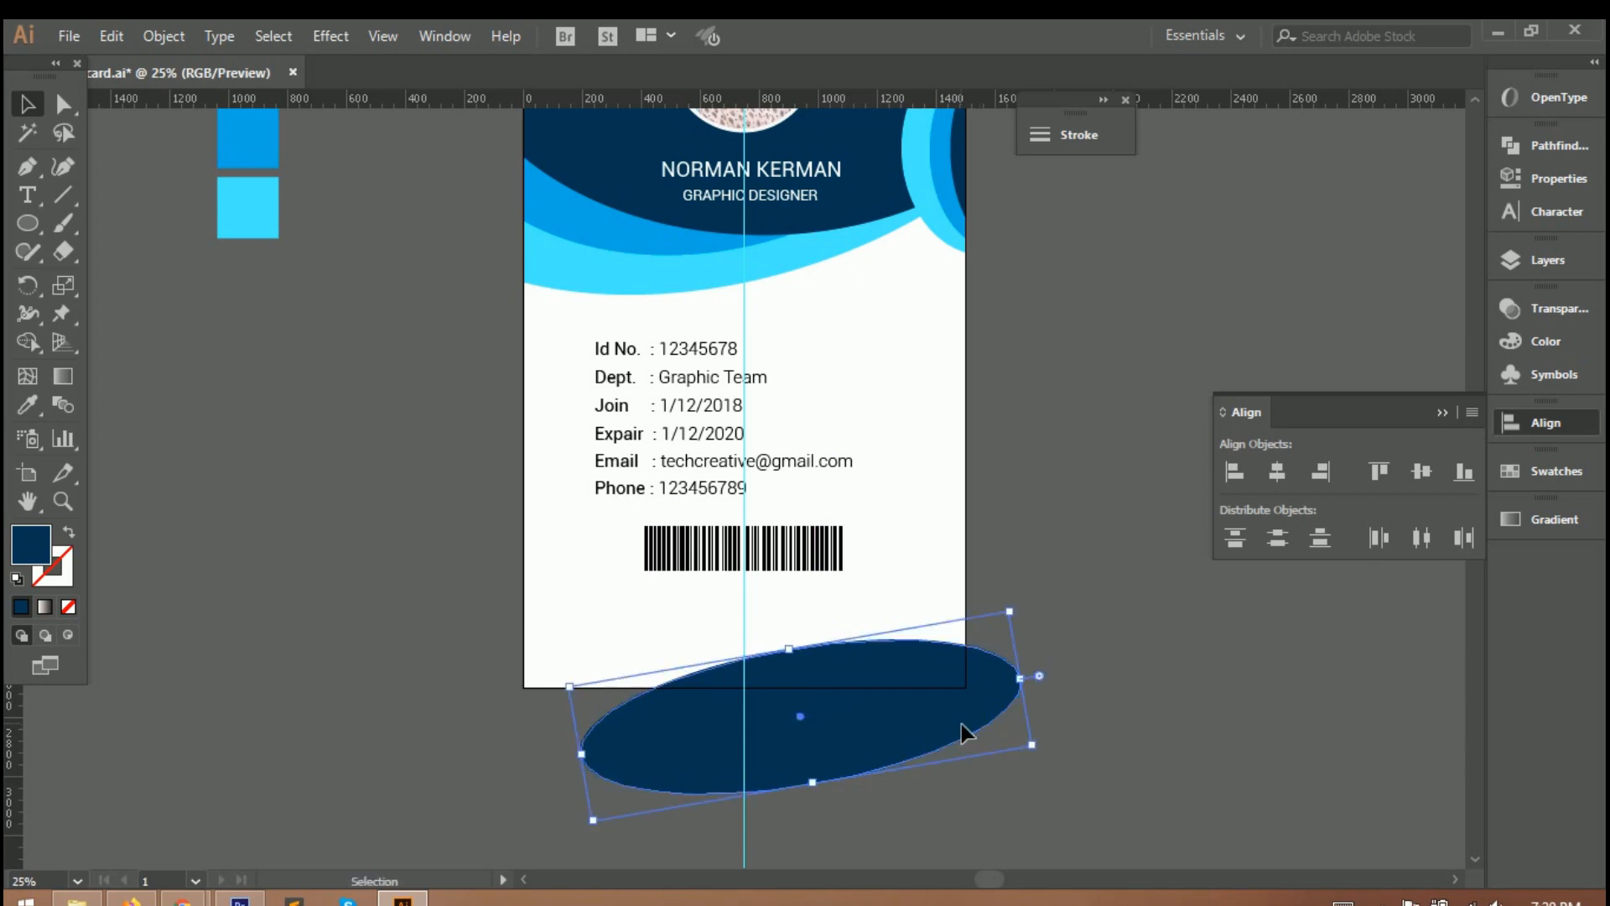
Add a medium-blue copy of the ellipse behind the navy one, raised slightly and tilted a little further counter-clockwise
{"action": "left_click_drag", "start_coordinate": [803, 703], "coordinate": [799, 708]}
{"action": "left_click", "coordinate": [28, 404]}
{"action": "left_click", "coordinate": [249, 144]}
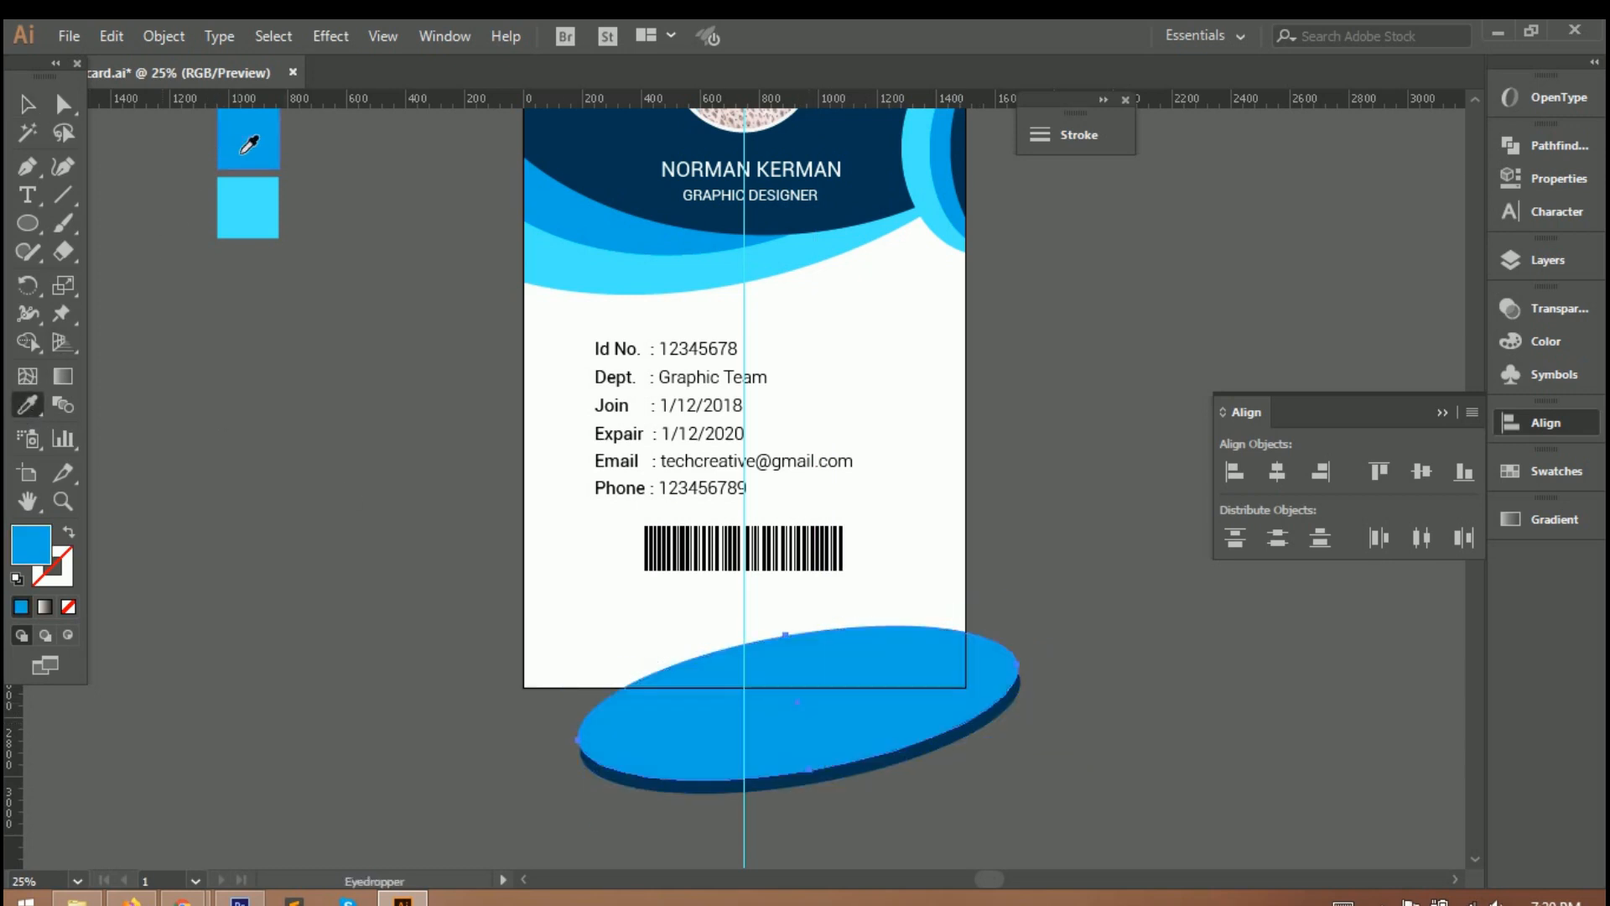
{"action": "left_click", "coordinate": [1017, 659]}
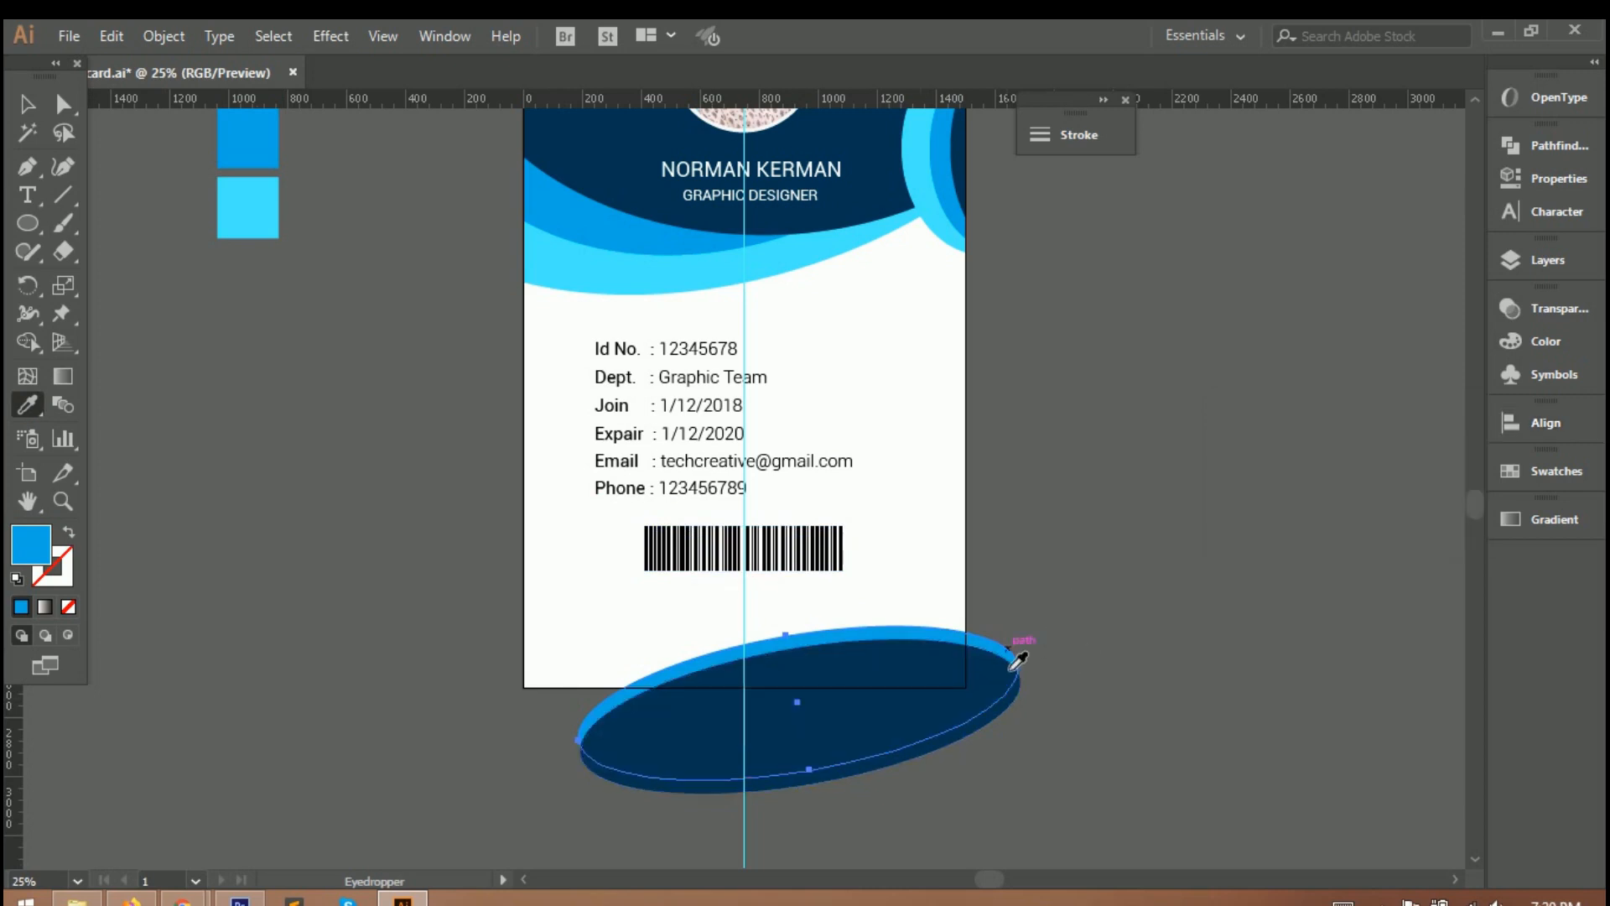
{"action": "key", "text": "v"}
{"action": "left_click_drag", "start_coordinate": [1014, 597], "coordinate": [996, 580]}
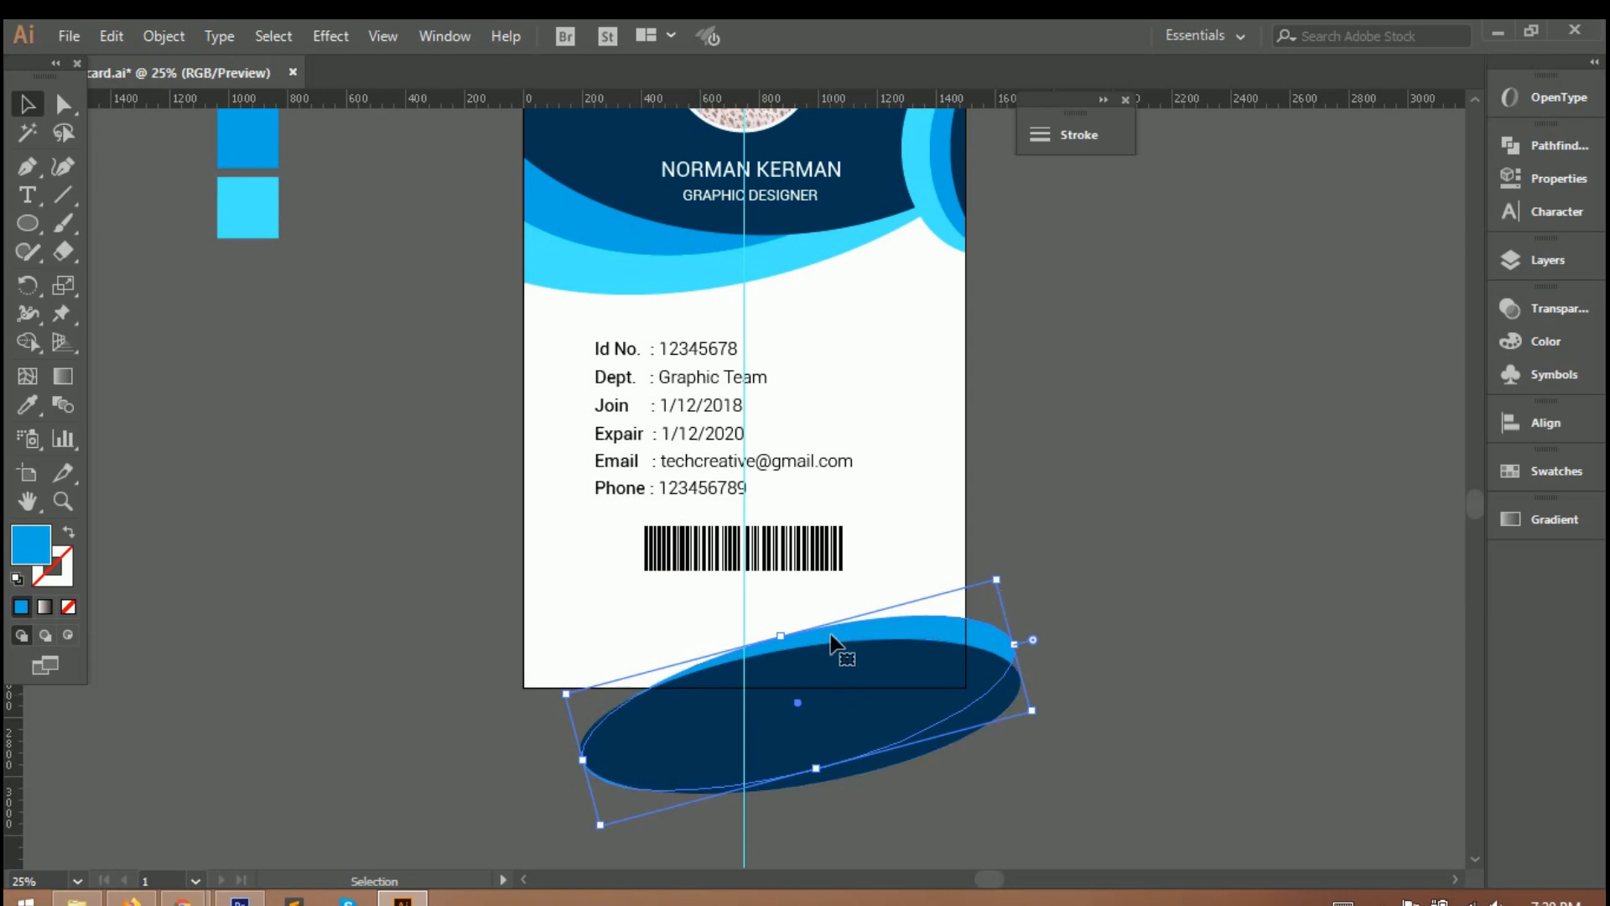
Duplicate the blue ellipse slightly up and to the left, then make the copy a little wider and light cyan
{"action": "left_click_drag", "start_coordinate": [834, 644], "coordinate": [823, 637]}
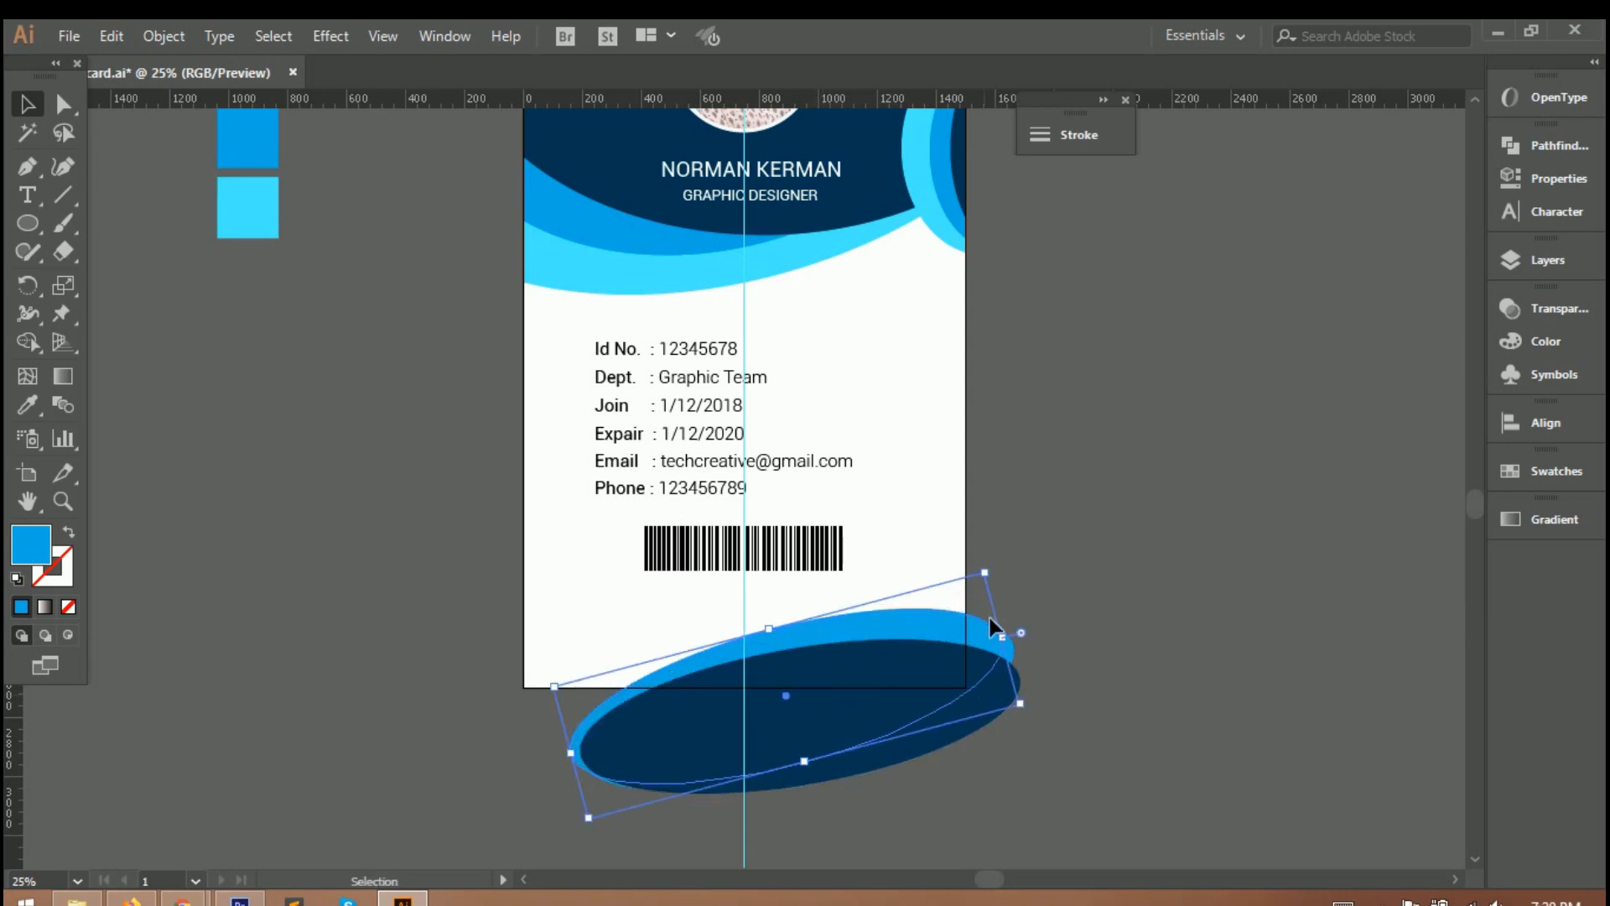
{"action": "left_click_drag", "start_coordinate": [1006, 640], "coordinate": [1015, 645]}
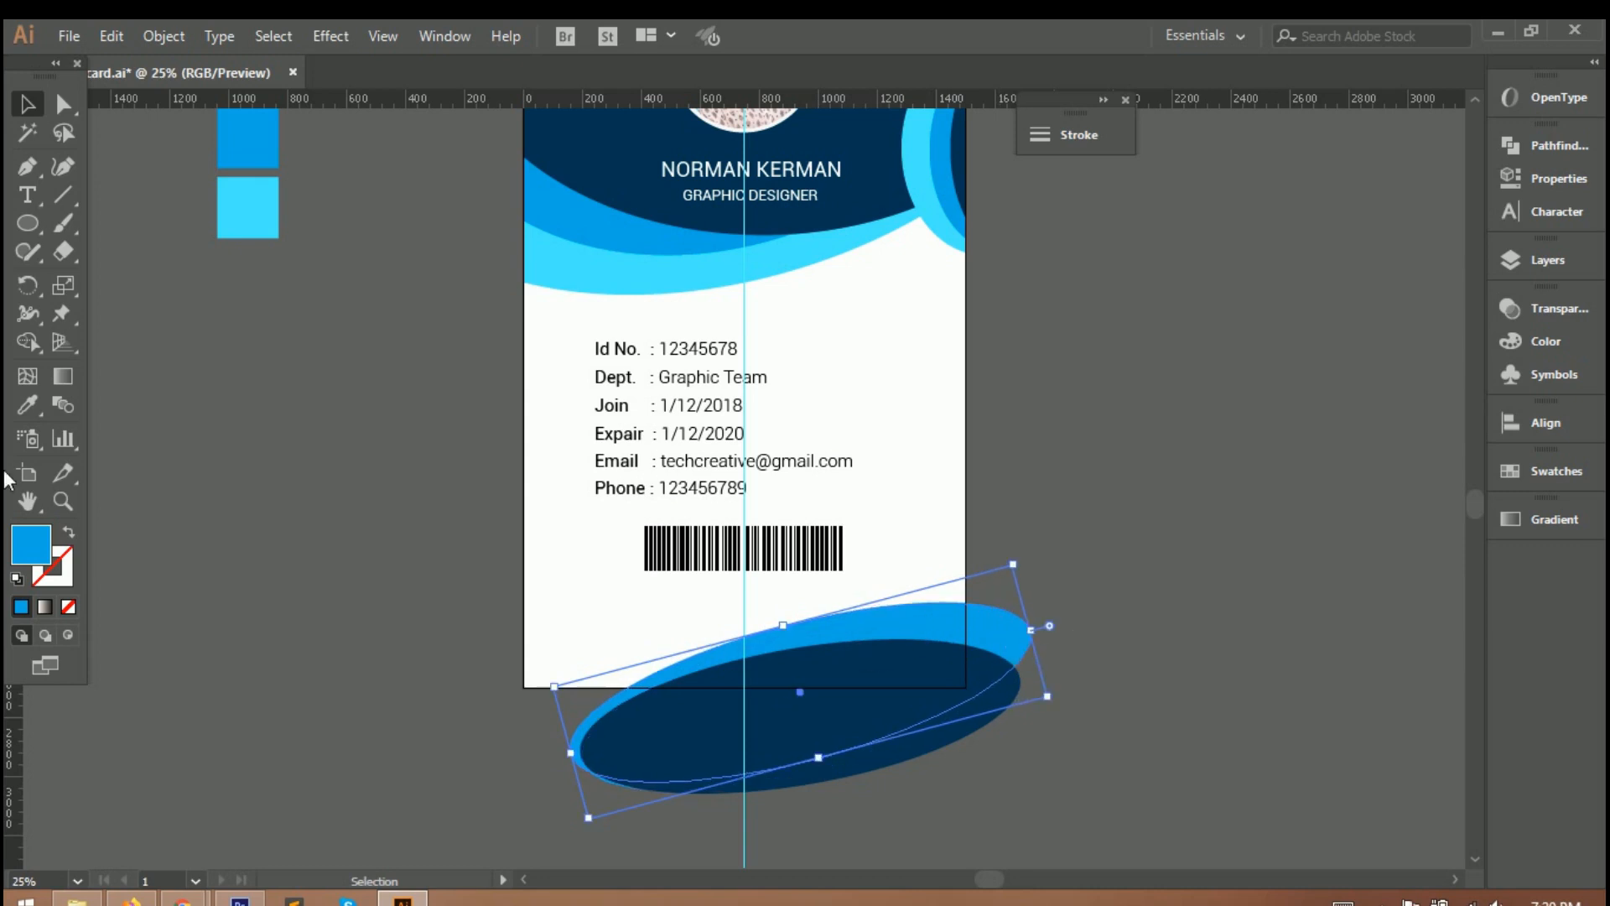
{"action": "left_click", "coordinate": [27, 405]}
{"action": "scroll", "coordinate": [173, 352], "scroll_direction": "up", "scroll_amount": 1}
{"action": "left_click", "coordinate": [248, 265]}
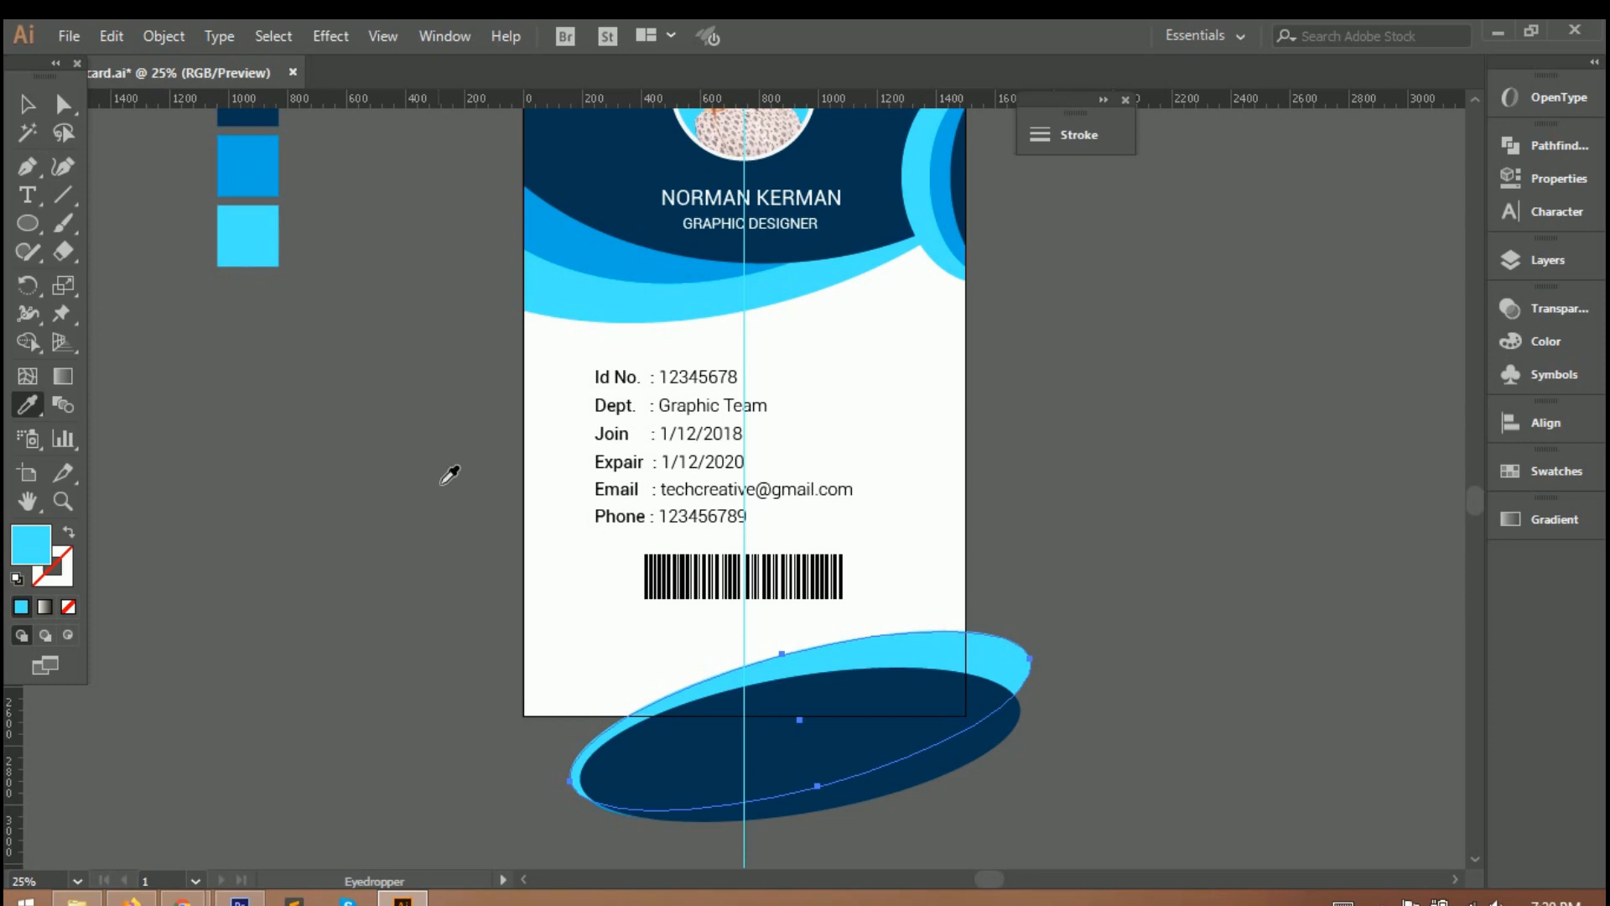
Place the cyan ellipse behind the blue one and tilt it further counter-clockwise so it shows above the blue band
{"action": "left_click", "coordinate": [27, 104]}
{"action": "left_click_drag", "start_coordinate": [1028, 600], "coordinate": [1018, 574]}
{"action": "left_click_drag", "start_coordinate": [934, 628], "coordinate": [940, 622]}
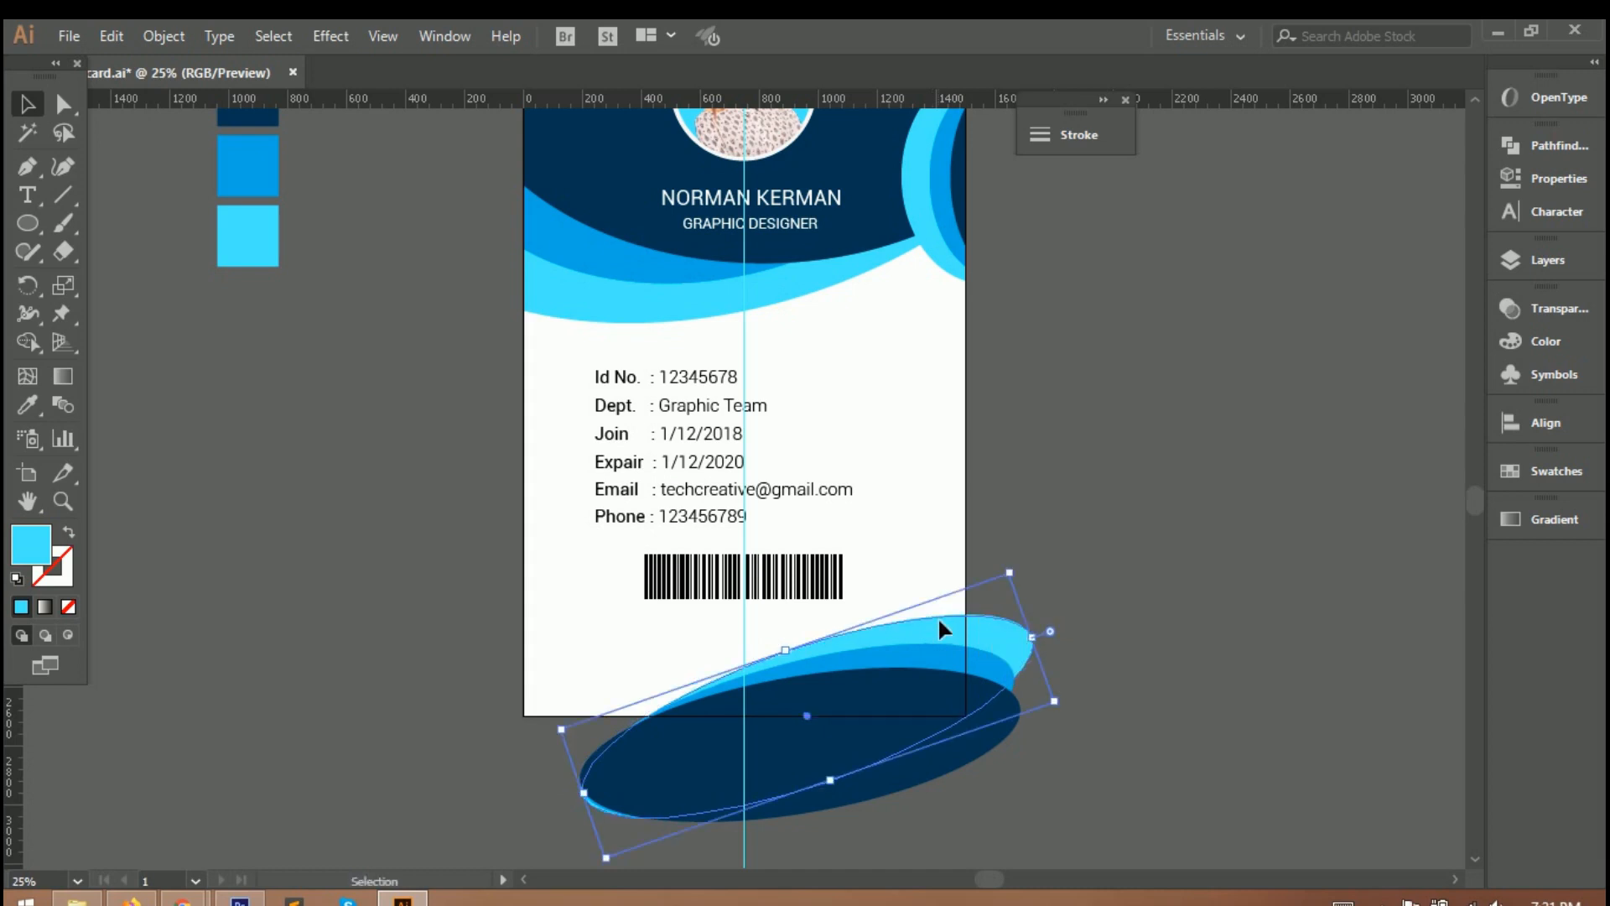
{"action": "left_click", "coordinate": [1114, 659]}
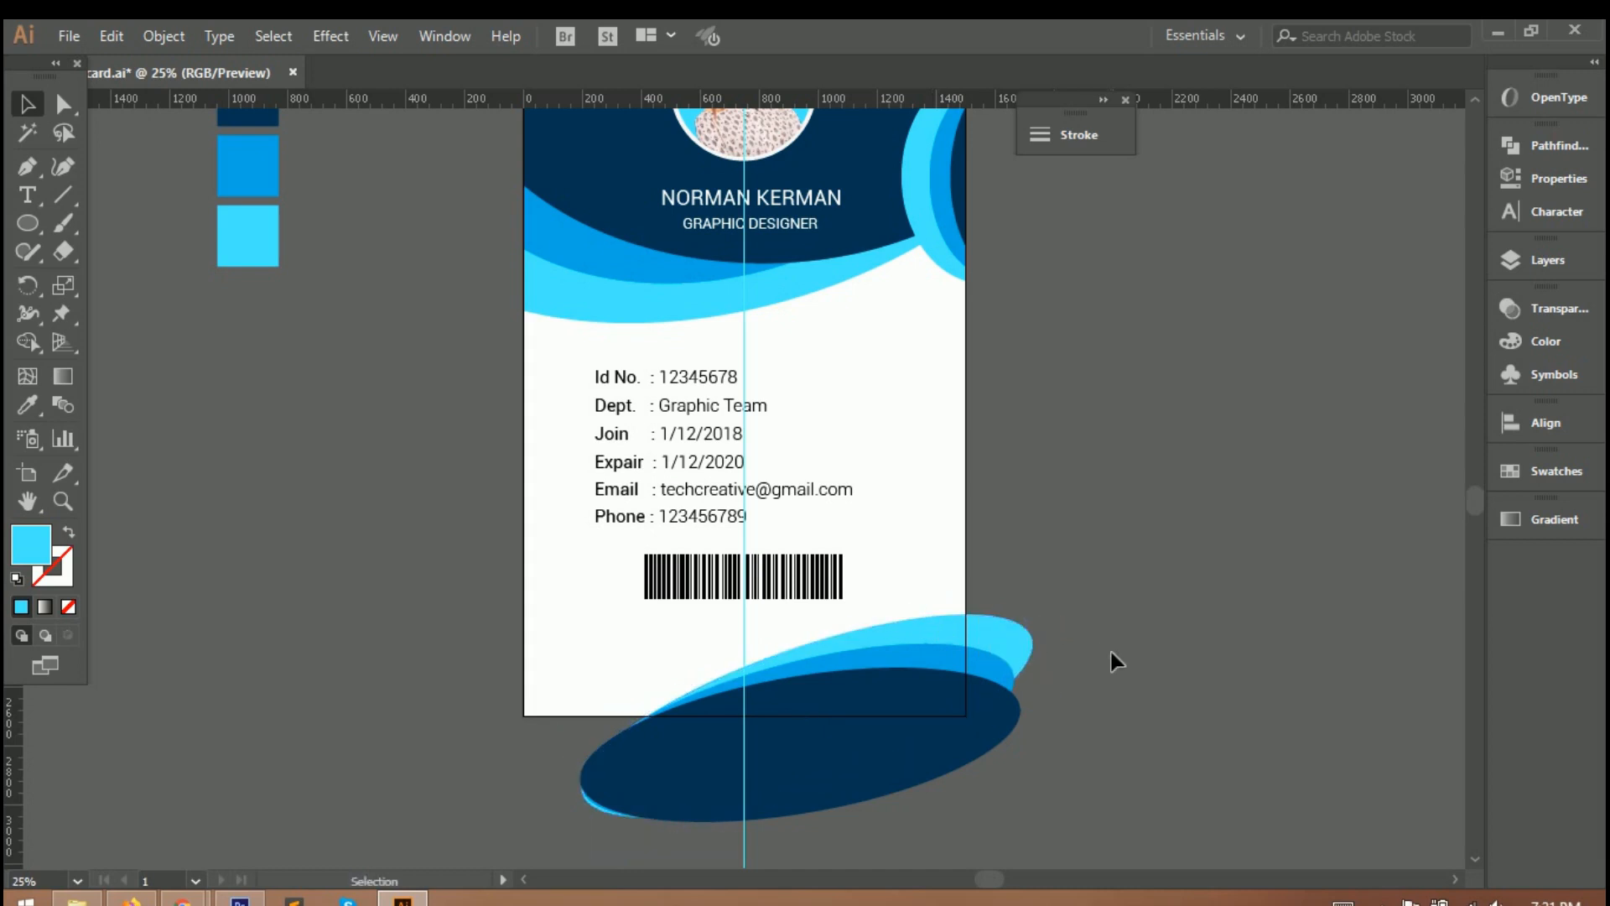
Enlarge the blue and cyan ellipses slightly together and nudge the navy ellipse upward
{"action": "scroll", "coordinate": [1055, 645], "scroll_direction": "up", "scroll_amount": 3}
{"action": "scroll", "coordinate": [1054, 642], "scroll_direction": "down", "scroll_amount": 1}
{"action": "left_click_drag", "start_coordinate": [1014, 652], "coordinate": [557, 866]}
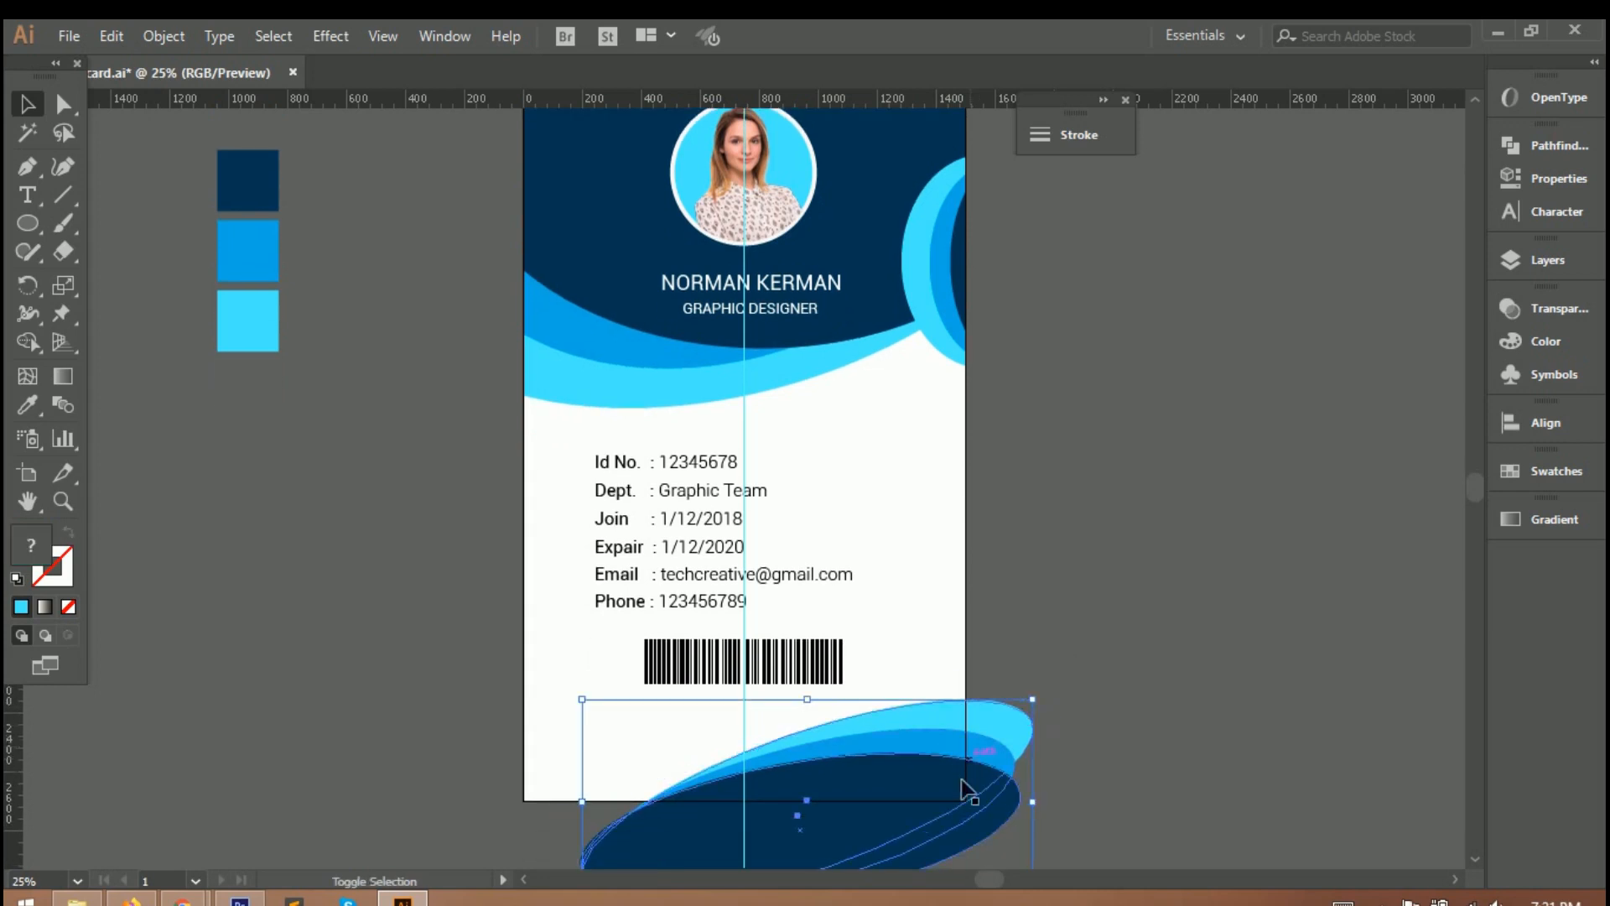
{"action": "left_click_drag", "start_coordinate": [1044, 706], "coordinate": [1063, 698]}
{"action": "left_click_drag", "start_coordinate": [902, 787], "coordinate": [892, 793]}
{"action": "left_click", "coordinate": [898, 790]}
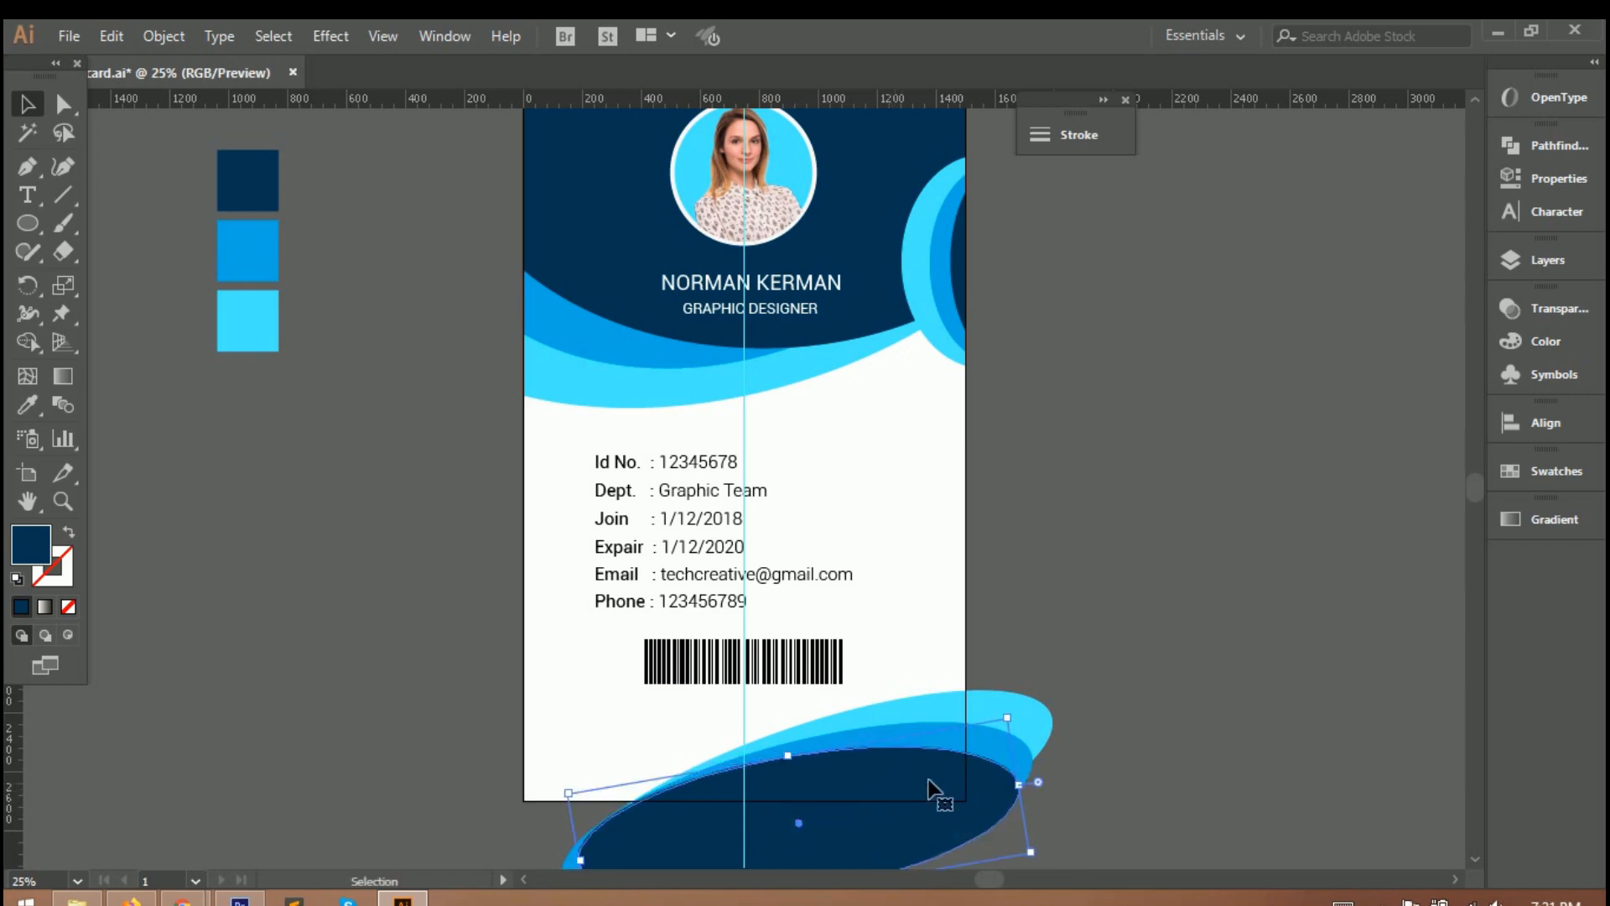
Trim the three footer ellipses to the card's edges
{"action": "scroll", "coordinate": [1031, 708], "scroll_direction": "down", "scroll_amount": 2}
{"action": "key", "text": "a"}
{"action": "key", "text": "ctrl+0"}
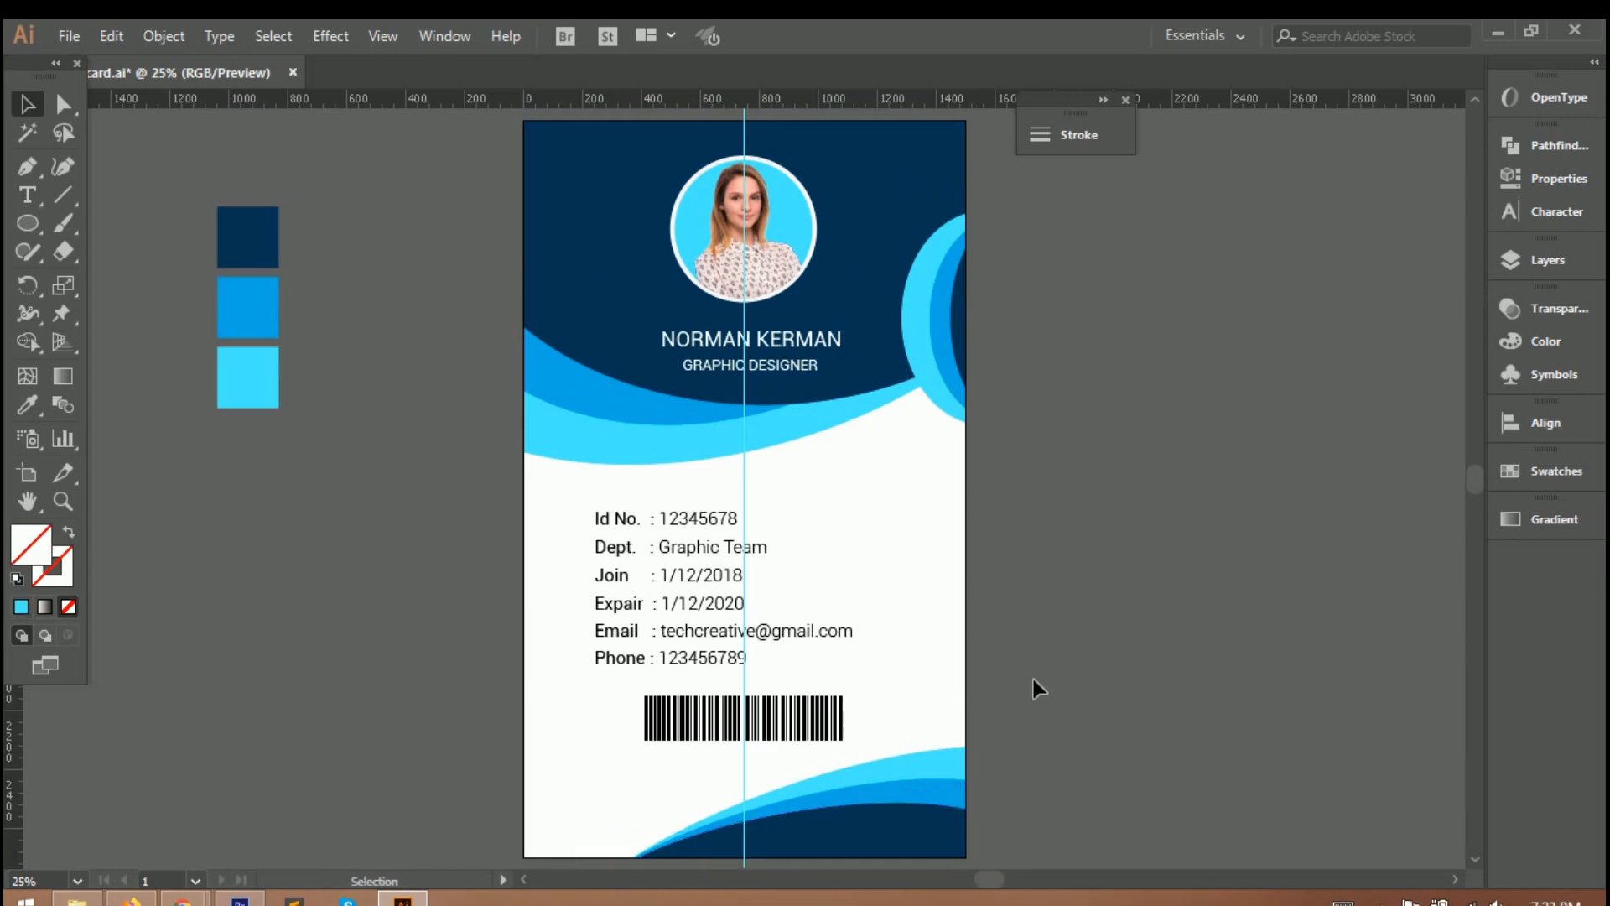
Dock the floating Stroke panel beneath Gradient
{"action": "left_click", "coordinate": [1102, 99]}
{"action": "left_click_drag", "start_coordinate": [1150, 99], "coordinate": [1516, 570]}
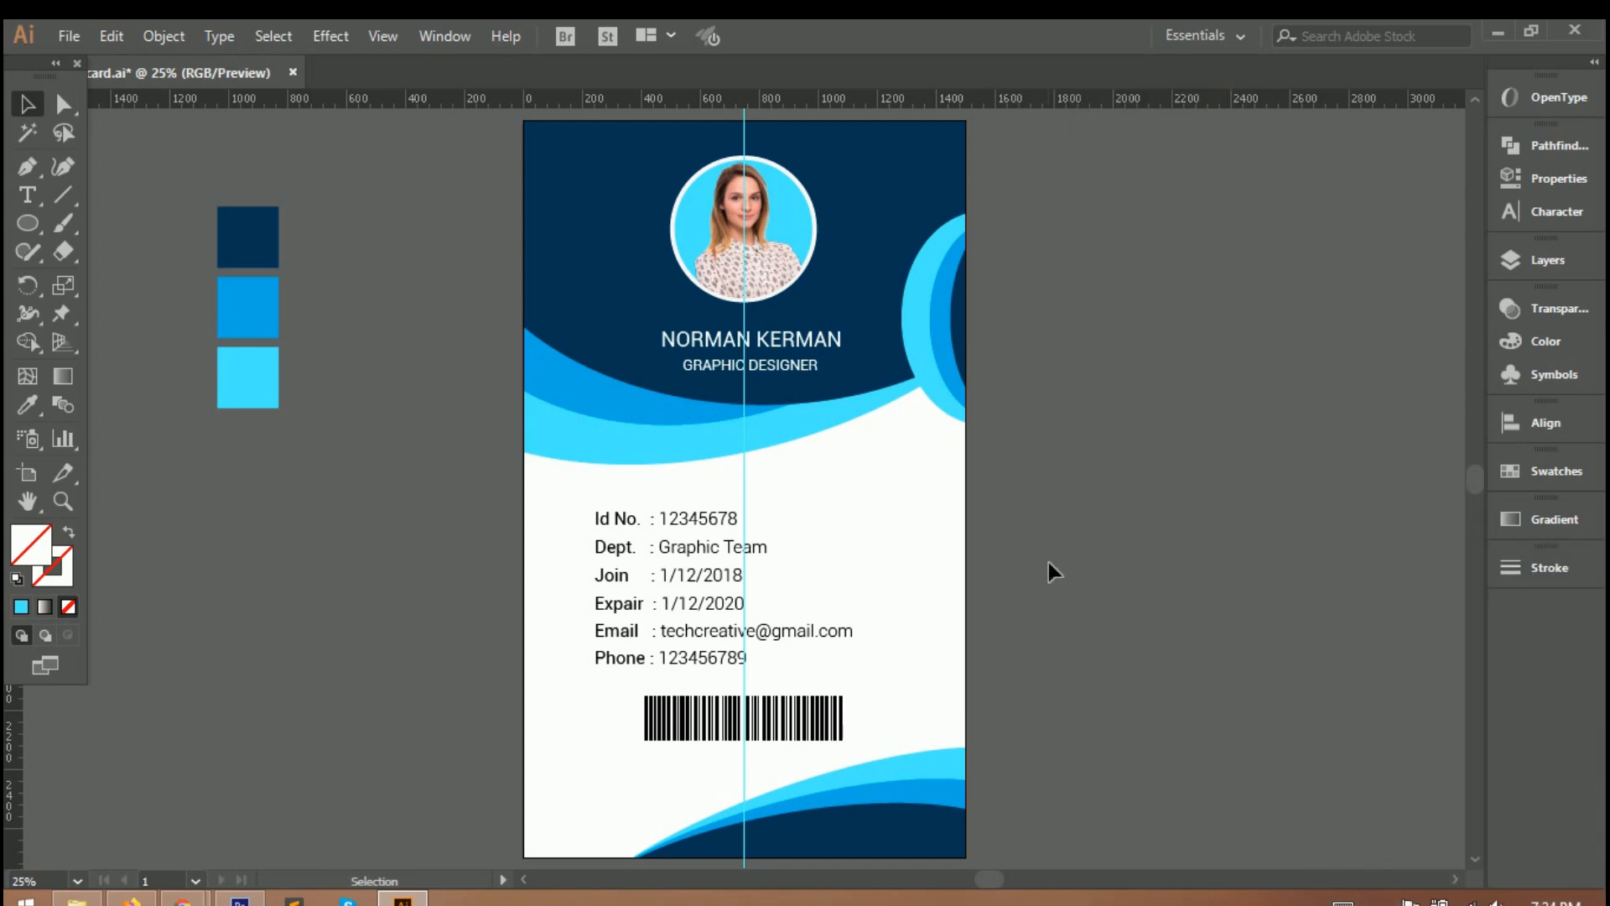